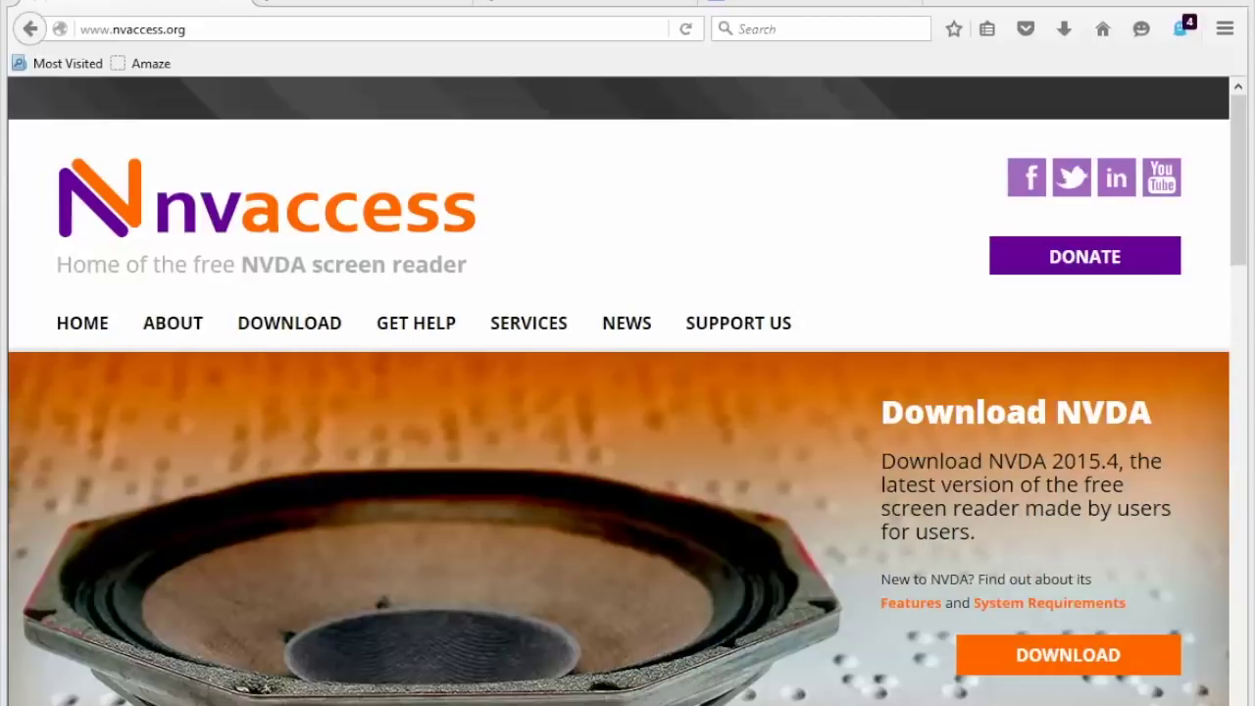
- Open the NVDA download page and choose to skip the donation this time
{"action": "left_click", "coordinate": [1056, 667]}
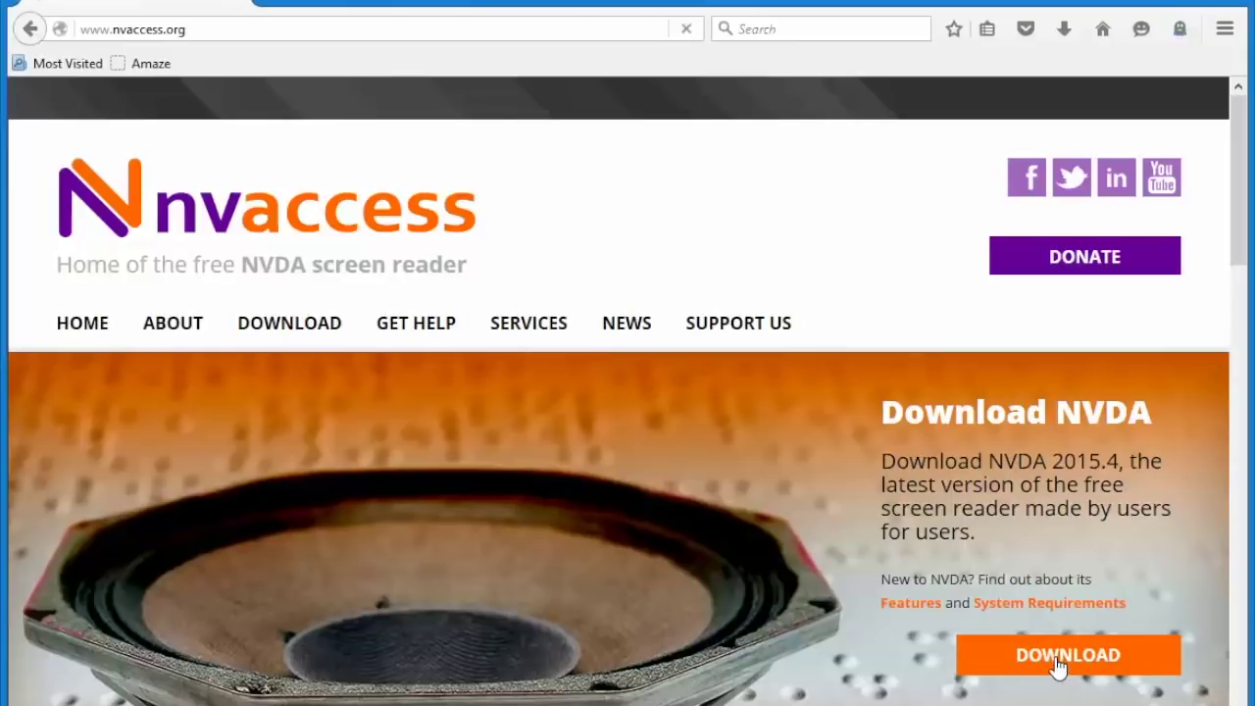
{"action": "scroll", "coordinate": [583, 498], "scroll_direction": "down", "scroll_amount": 5}
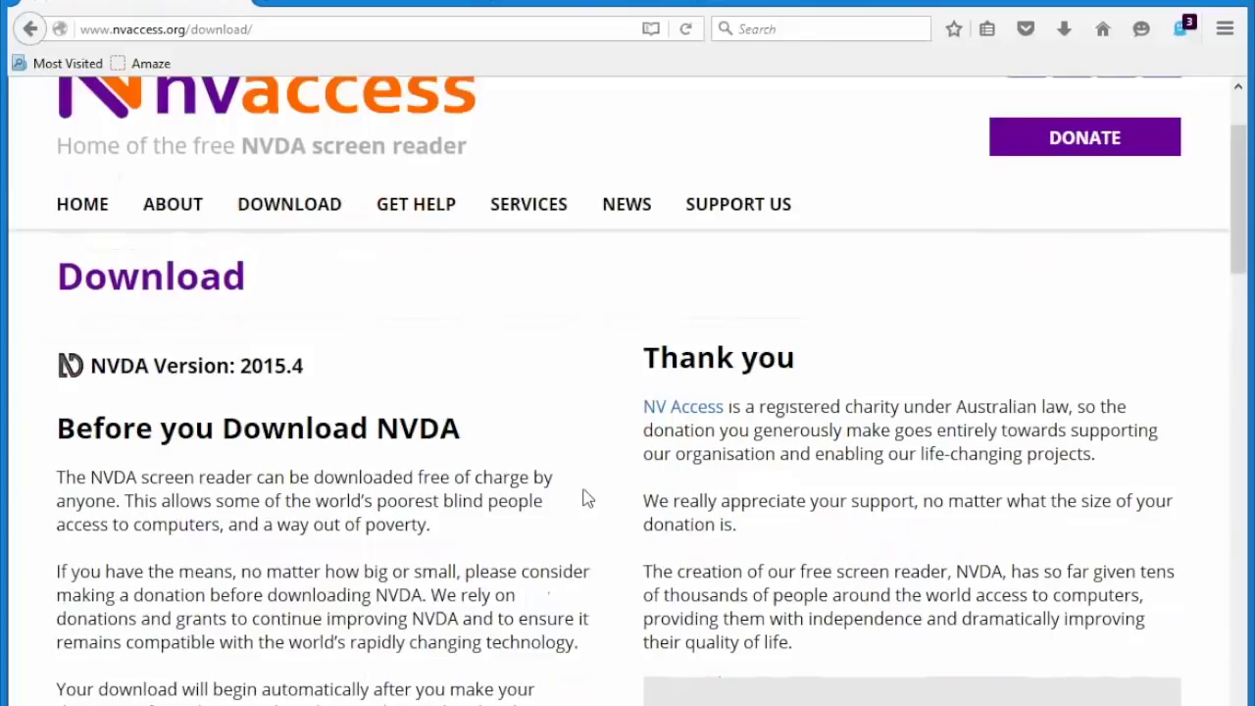
{"action": "scroll", "coordinate": [592, 488], "scroll_direction": "down", "scroll_amount": 4}
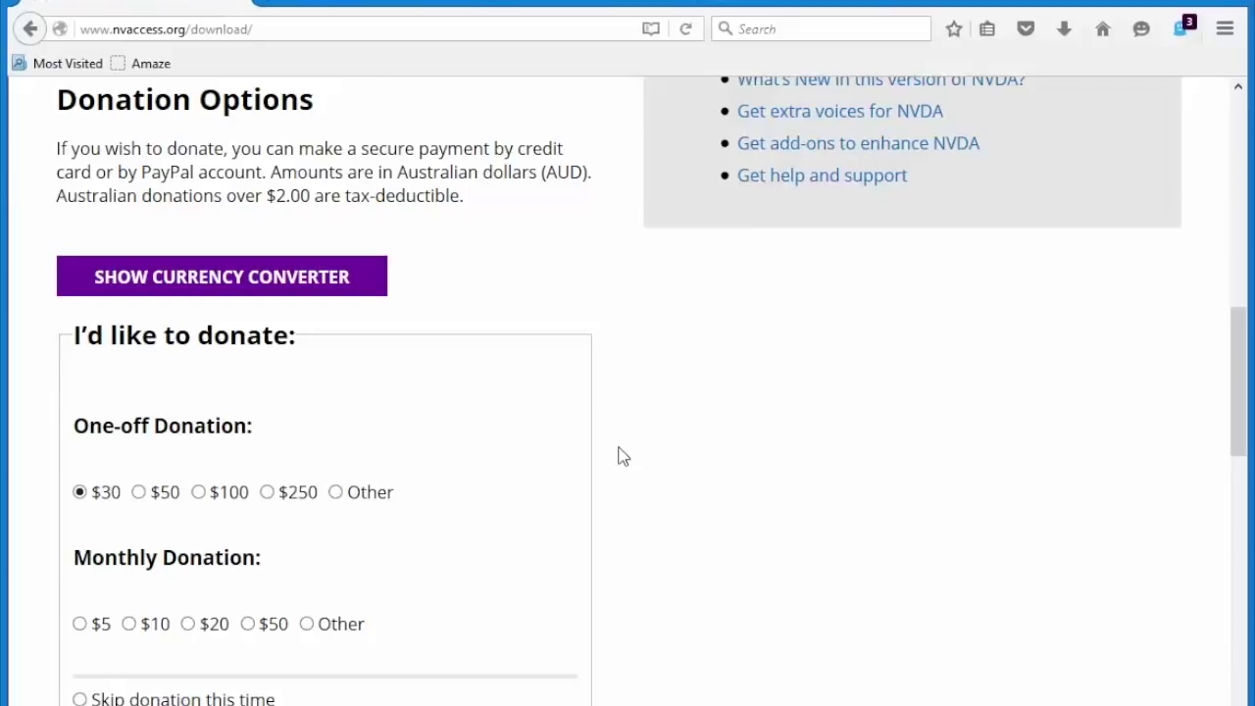
{"action": "scroll", "coordinate": [638, 441], "scroll_direction": "down", "scroll_amount": 2}
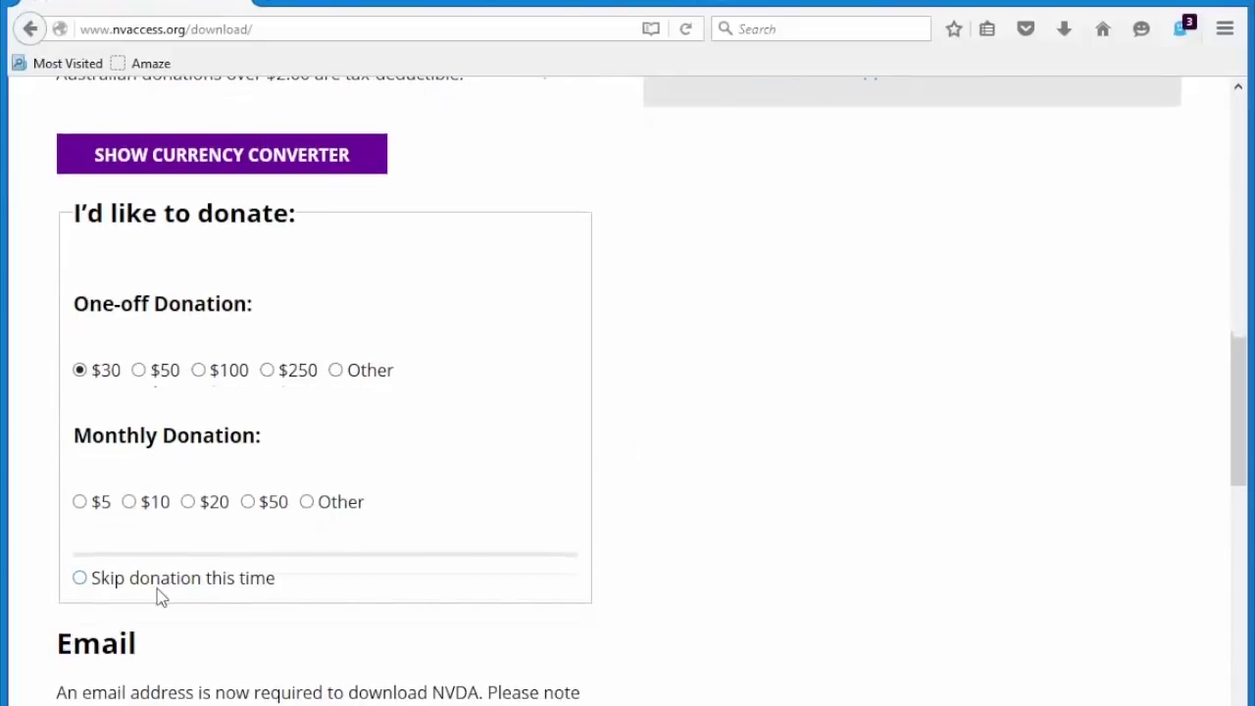
{"action": "left_click", "coordinate": [175, 585]}
{"action": "scroll", "coordinate": [647, 501], "scroll_direction": "down", "scroll_amount": 2}
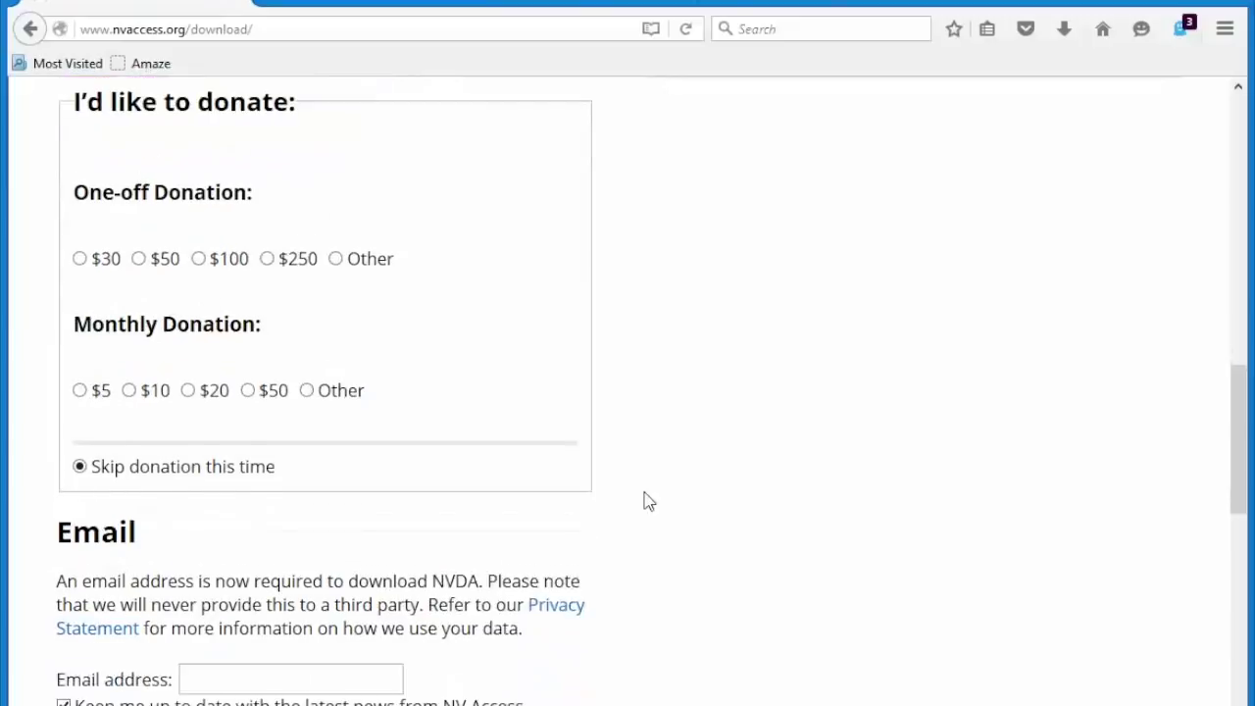
{"action": "scroll", "coordinate": [647, 501], "scroll_direction": "down", "scroll_amount": 4}
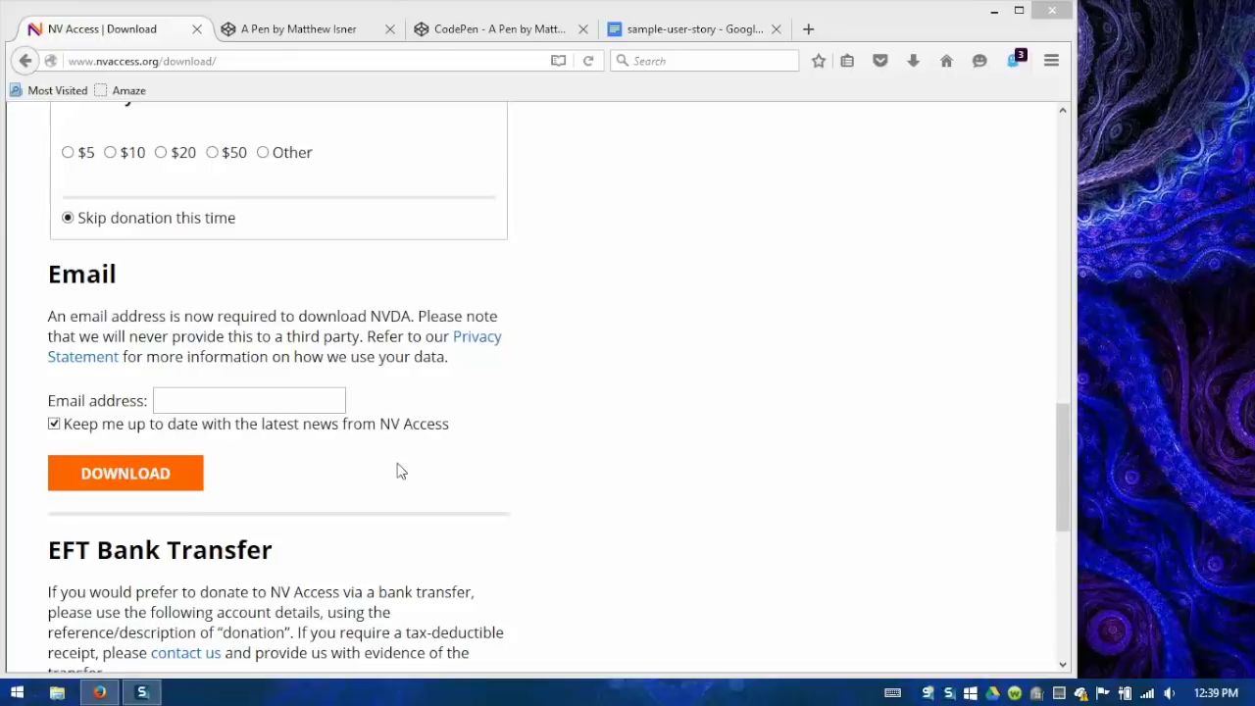
- Switch to the CodePen "Lorem ipsum" debug page and launch the NVDA screen reader
{"action": "left_click", "coordinate": [510, 30]}
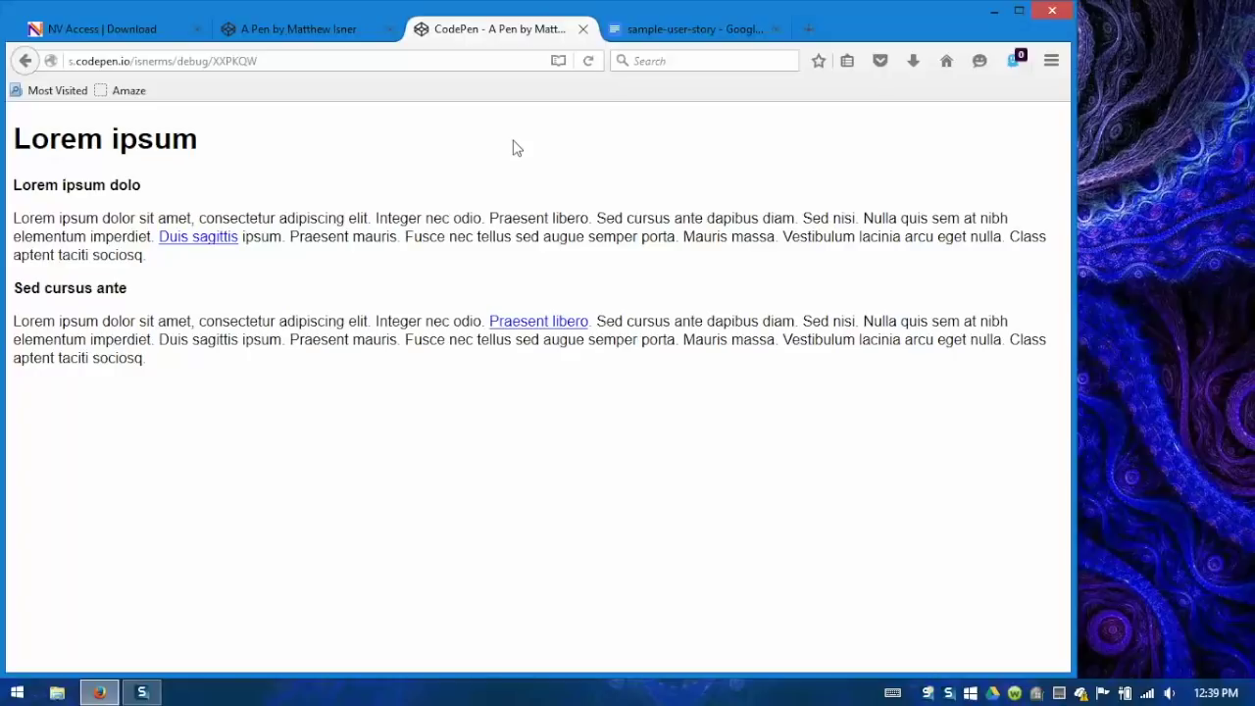
{"action": "key", "text": "super"}
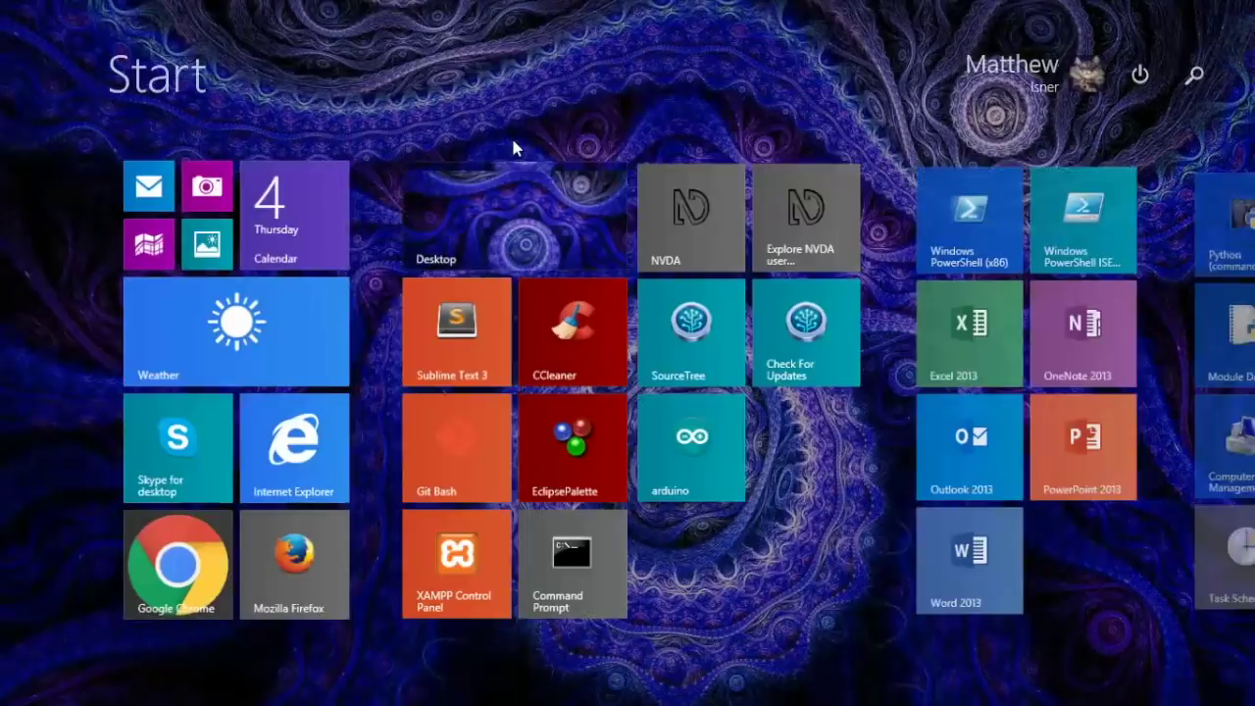
{"action": "type", "text": "n"}
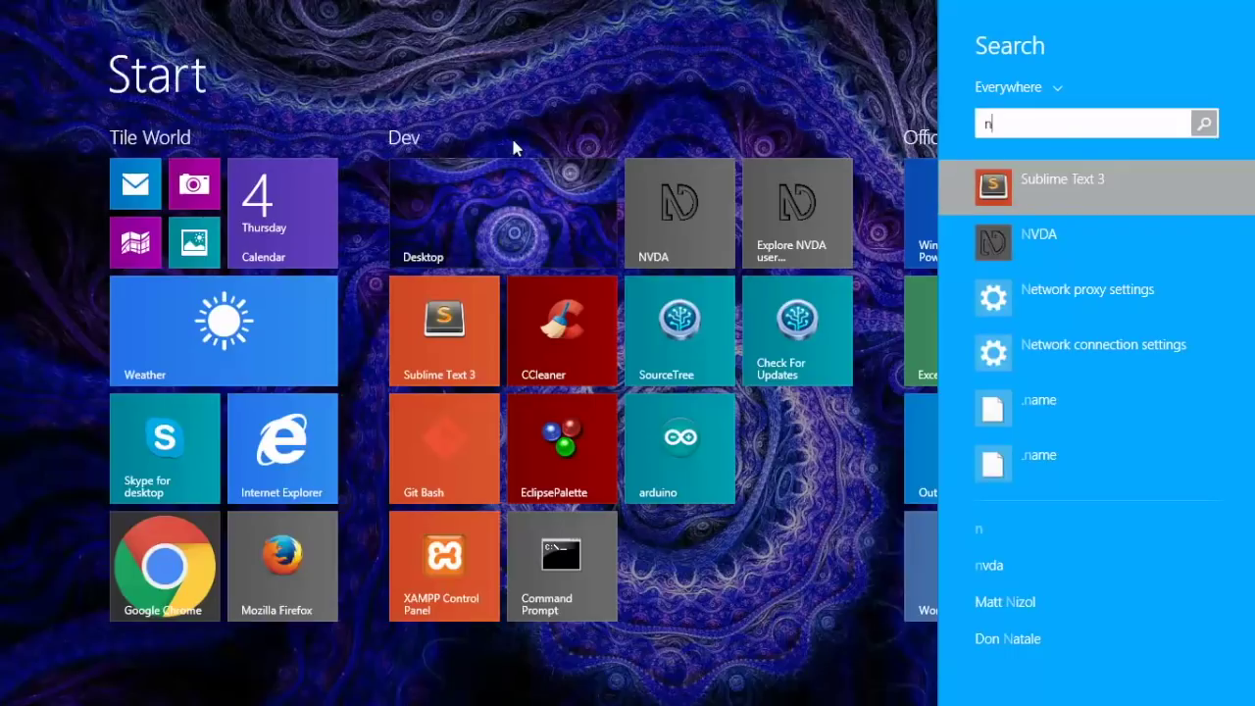
{"action": "type", "text": "vda"}
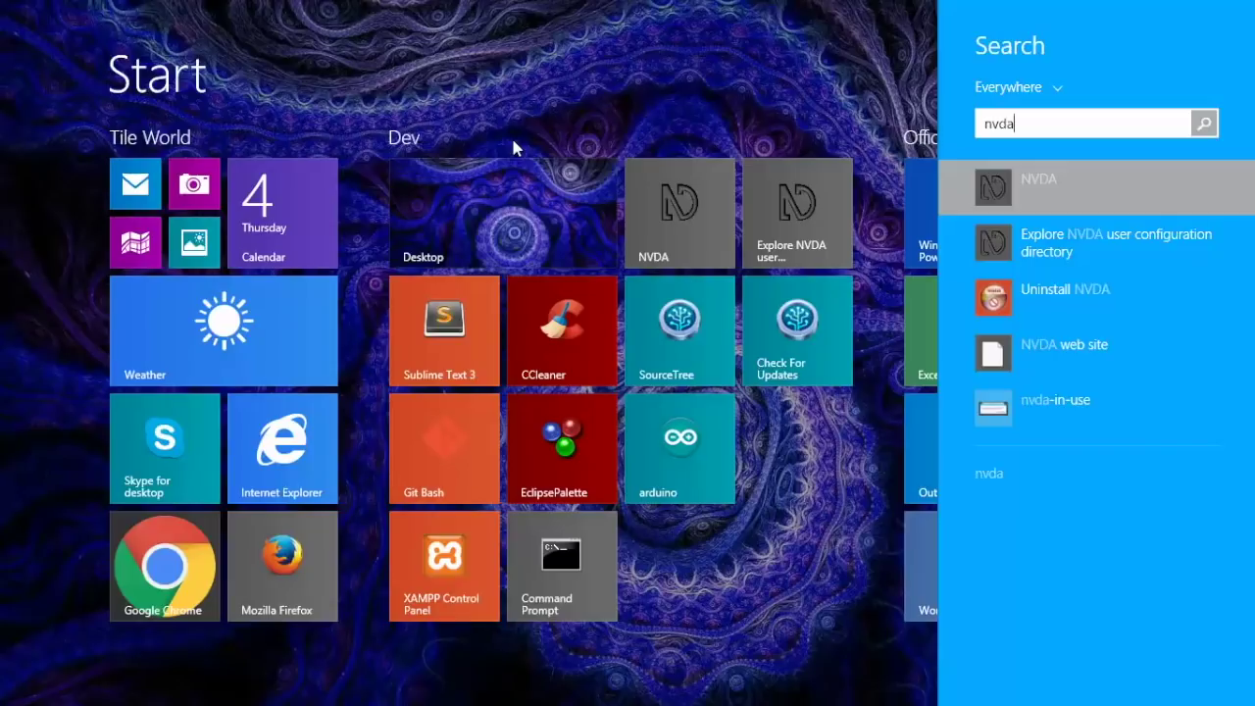
{"action": "key", "text": "Return"}
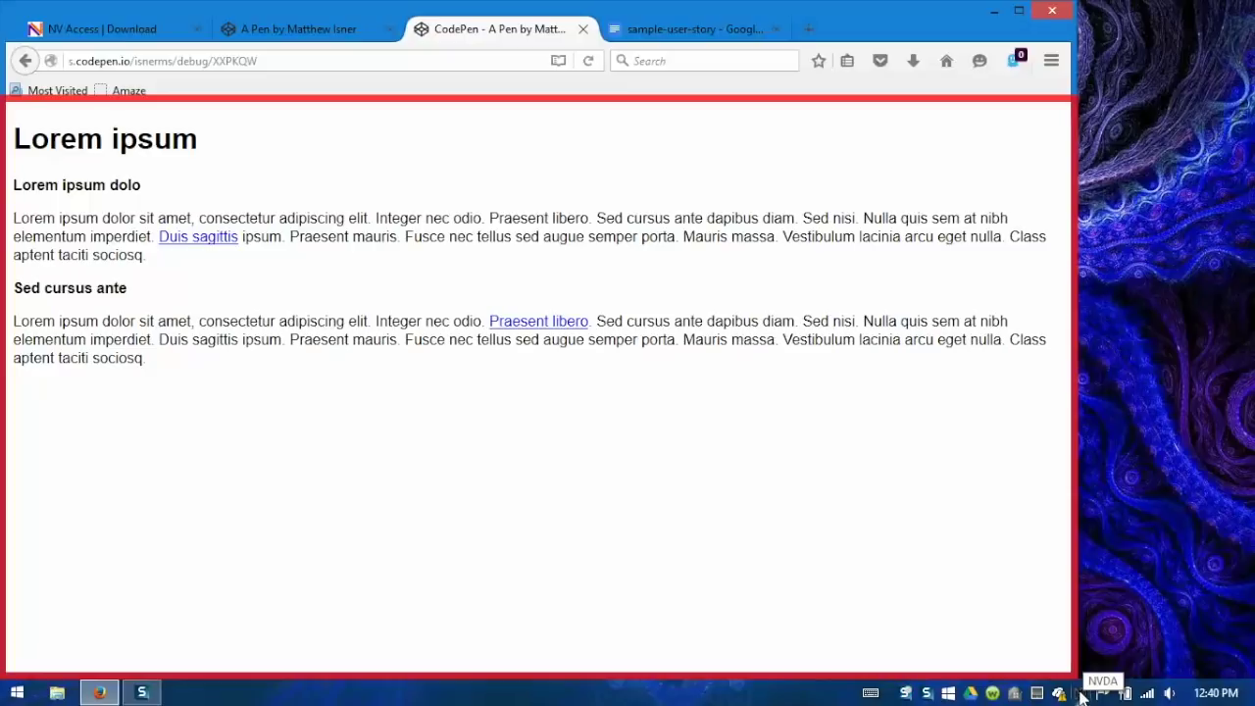
- Open NVDA's Speech Viewer and place its window over the empty area below the page text
{"action": "left_click", "coordinate": [1080, 694]}
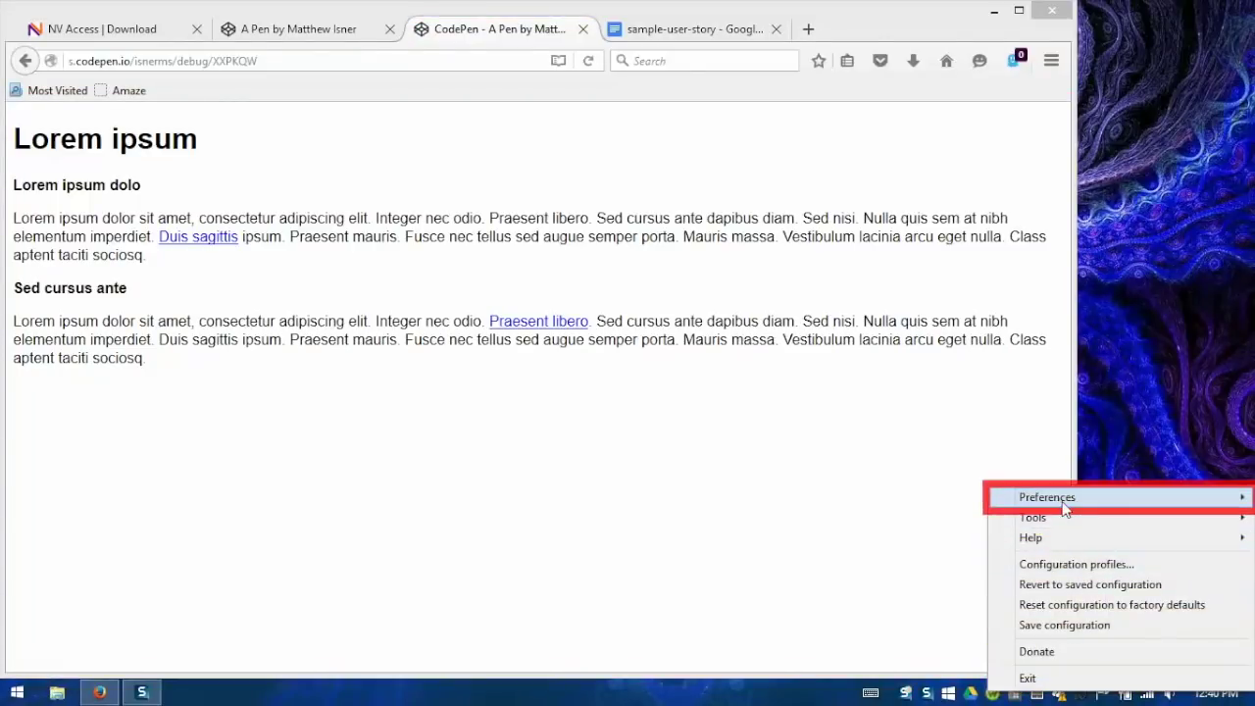
{"action": "mouse_move", "coordinate": [1064, 506]}
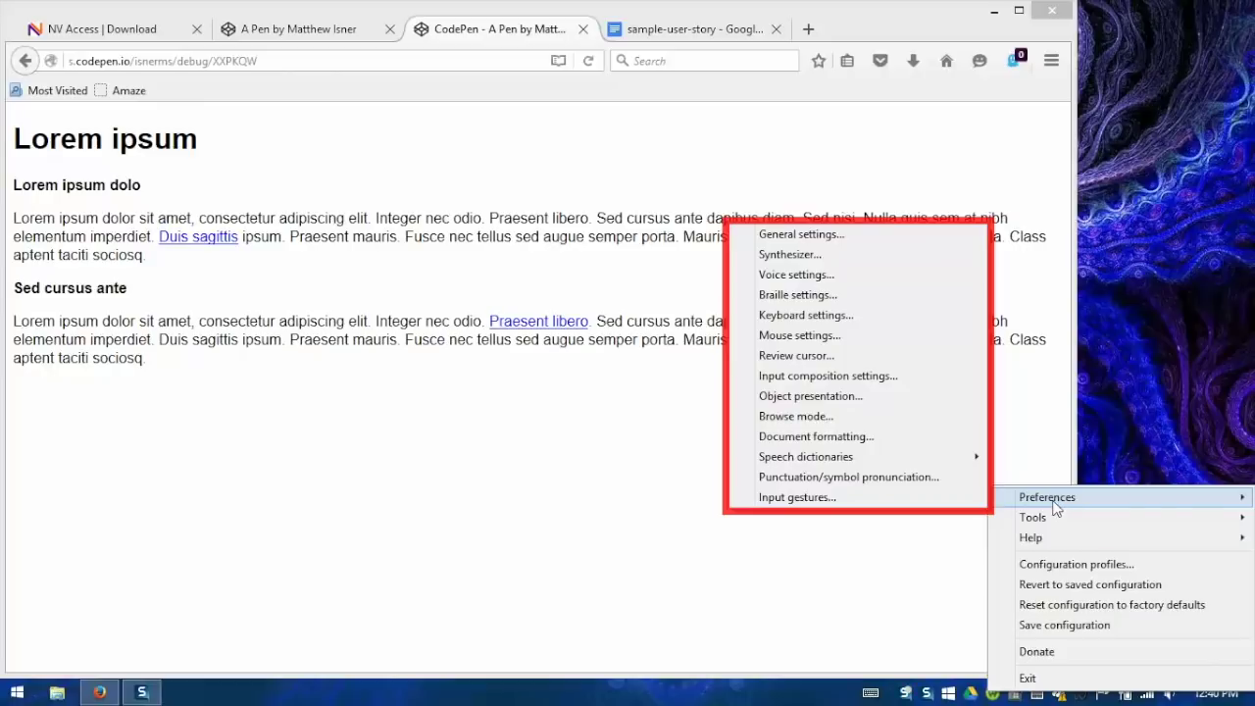
{"action": "mouse_move", "coordinate": [1049, 526]}
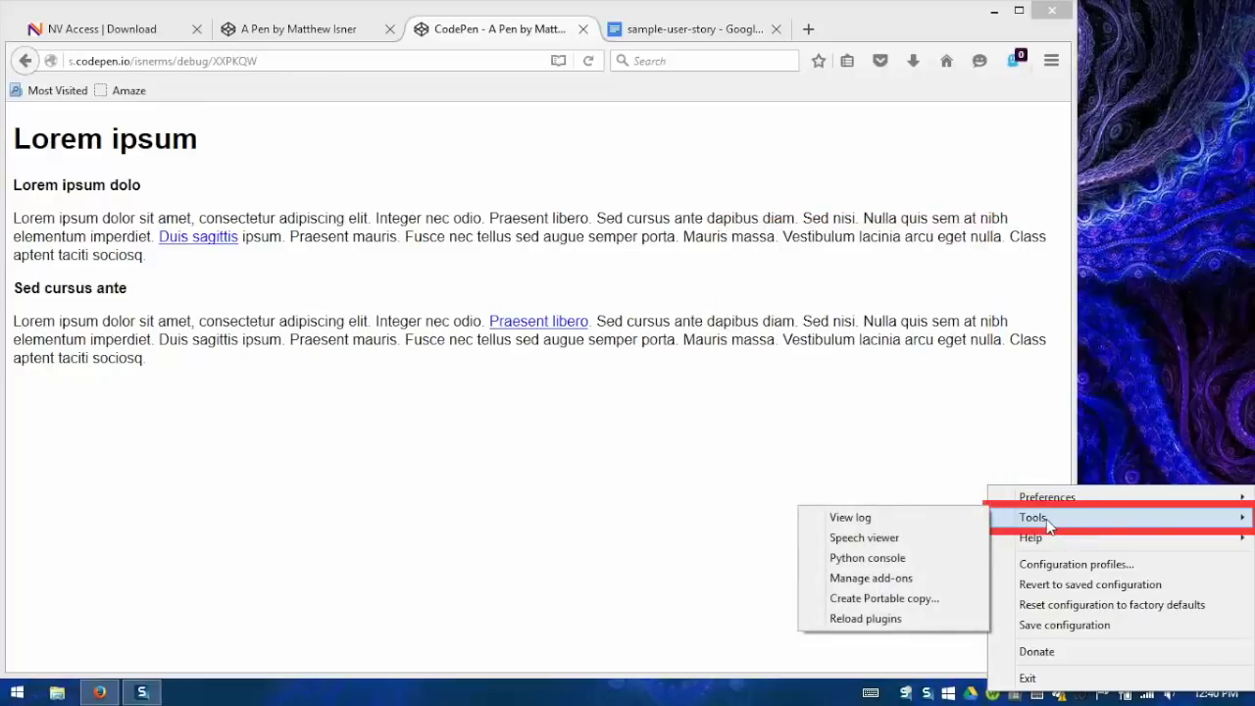
{"action": "left_click", "coordinate": [919, 546]}
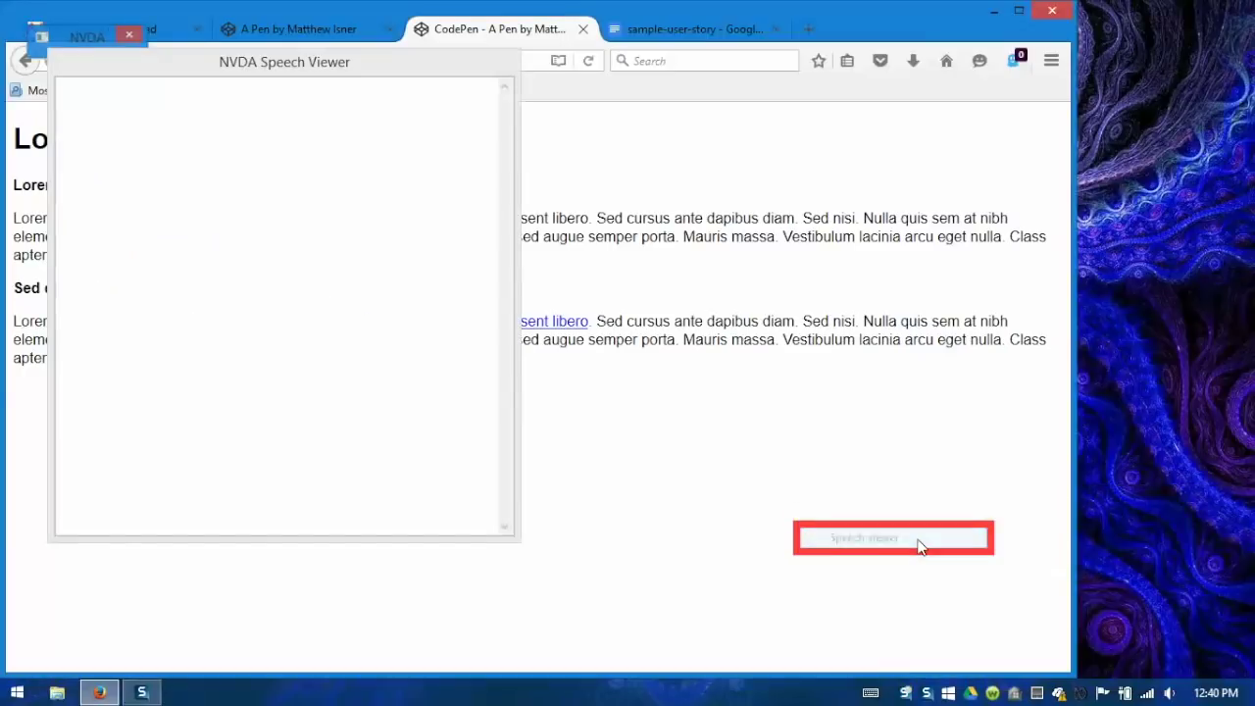
{"action": "left_click", "coordinate": [319, 59]}
{"action": "left_click_drag", "start_coordinate": [283, 62], "coordinate": [804, 405]}
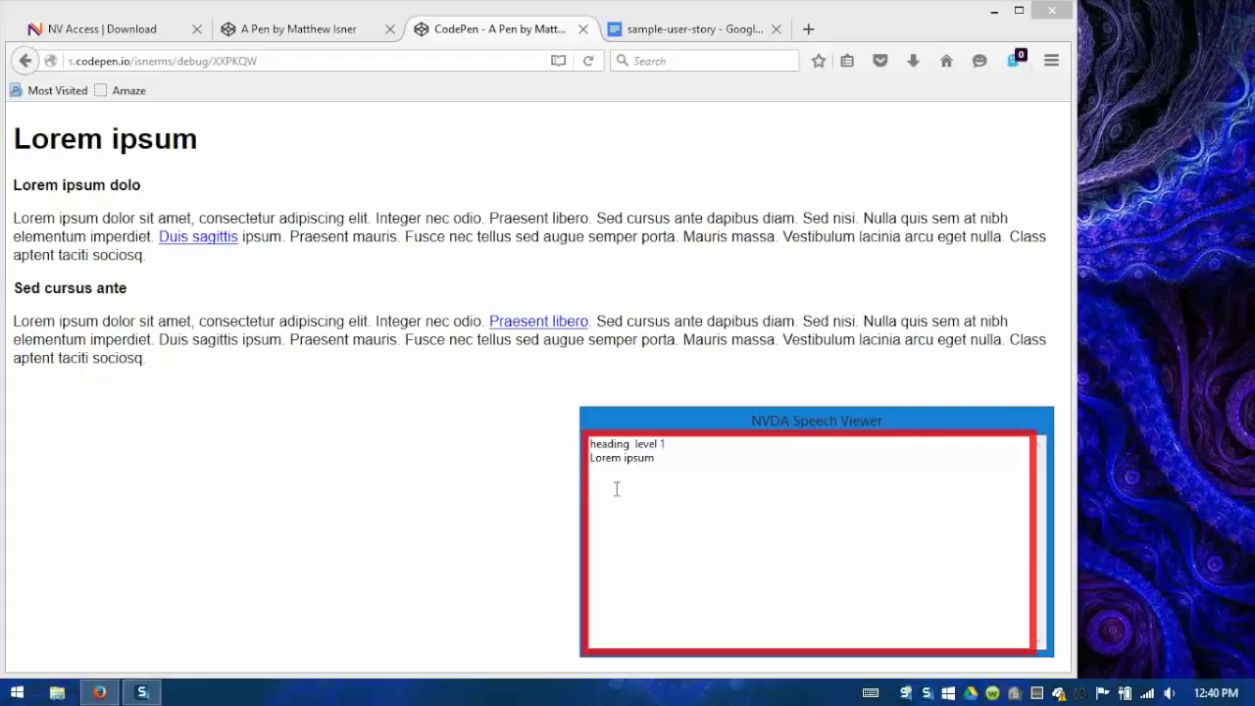
- Focus the Lorem ipsum page and have NVDA read the "Lorem ipsum dolo" heading and the line after it
{"action": "left_click", "coordinate": [382, 137]}
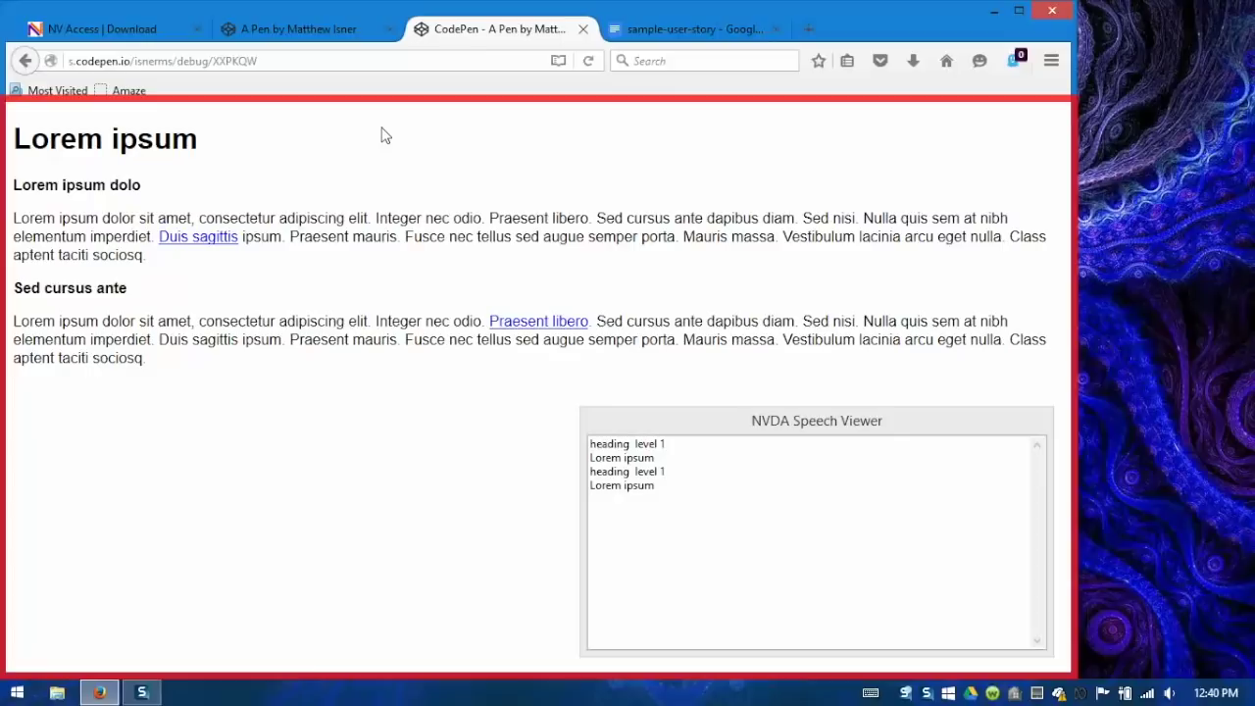
{"action": "key", "text": "h"}
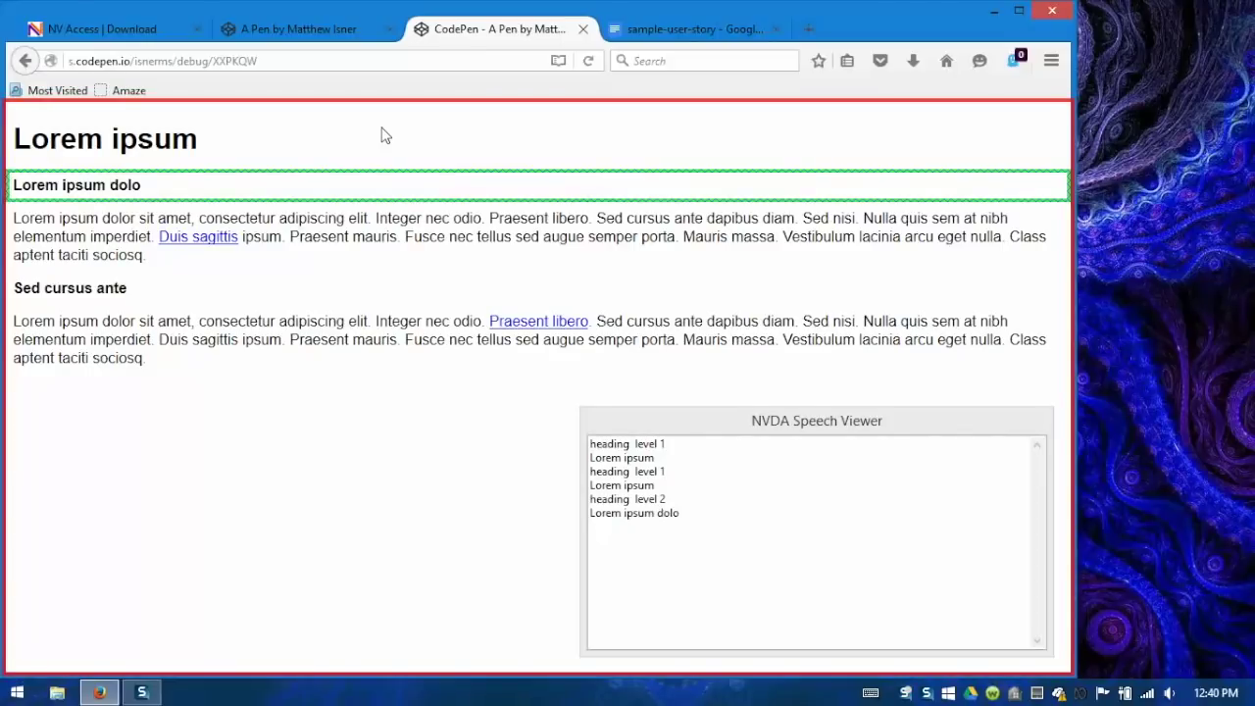
{"action": "key", "text": "Down"}
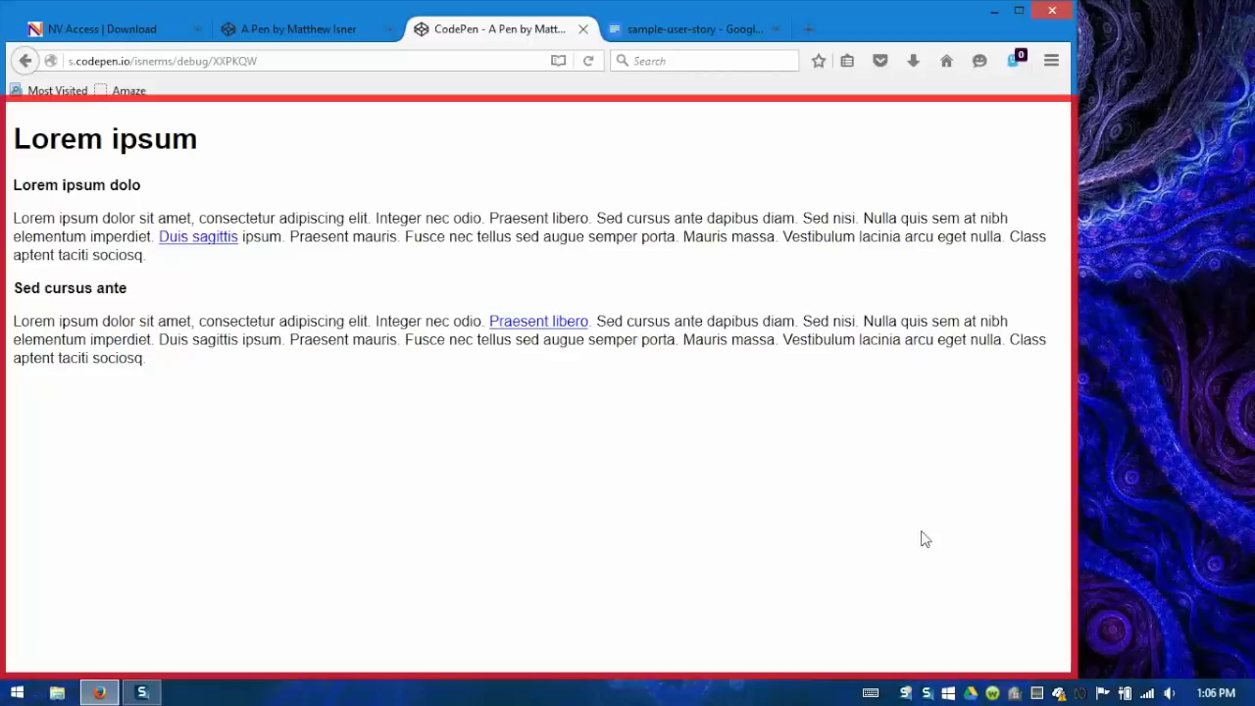
- Open NVDA's Add-ons Manager and go from it to the community add-ons website
{"action": "right_click", "coordinate": [1080, 692]}
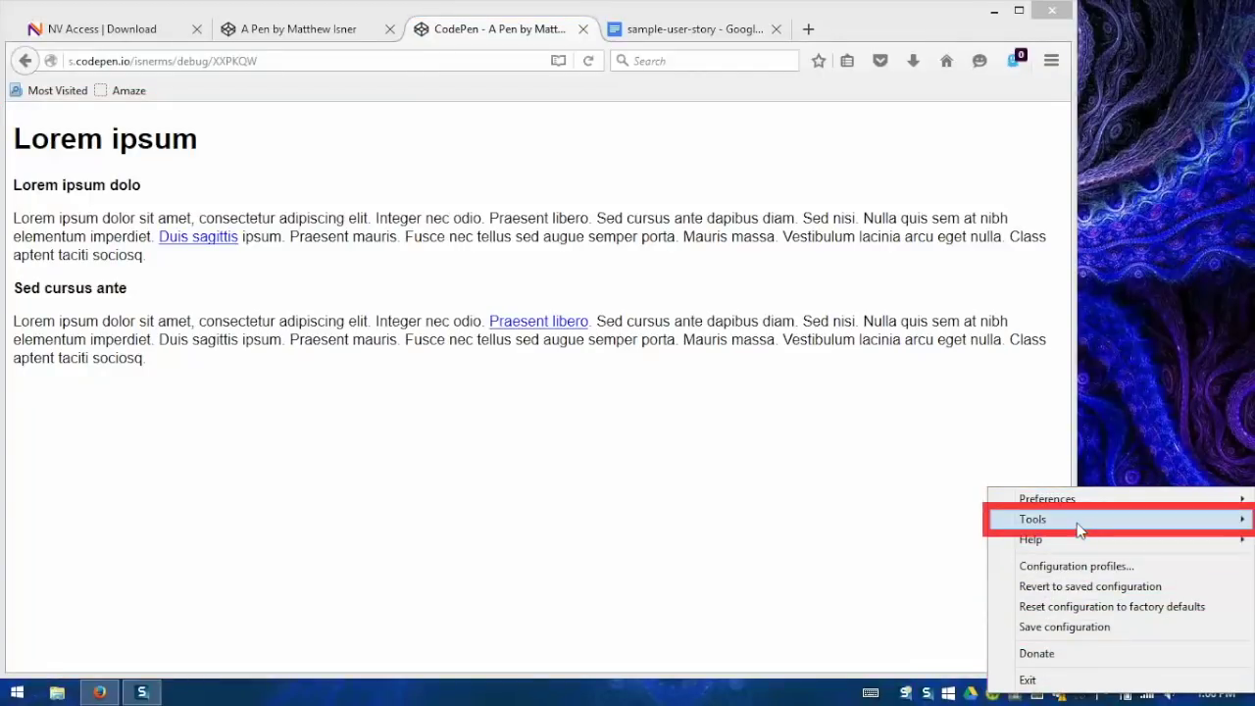
{"action": "mouse_move", "coordinate": [1068, 527]}
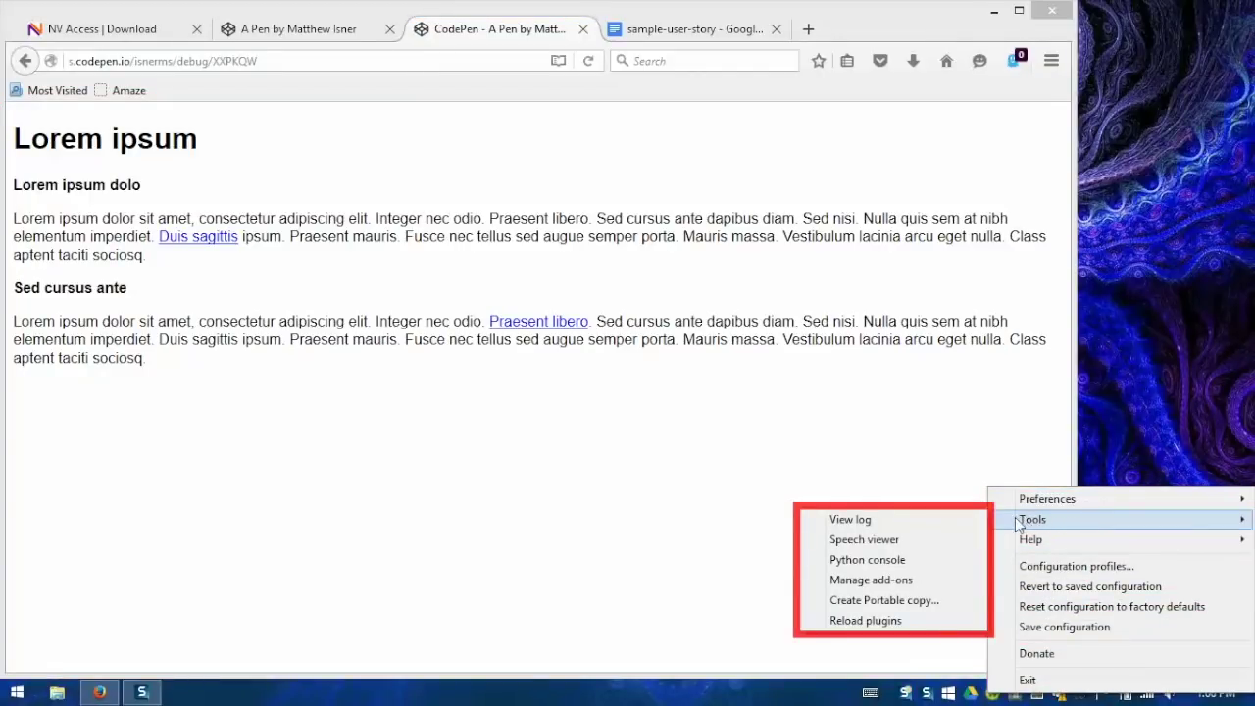
{"action": "left_click", "coordinate": [925, 578]}
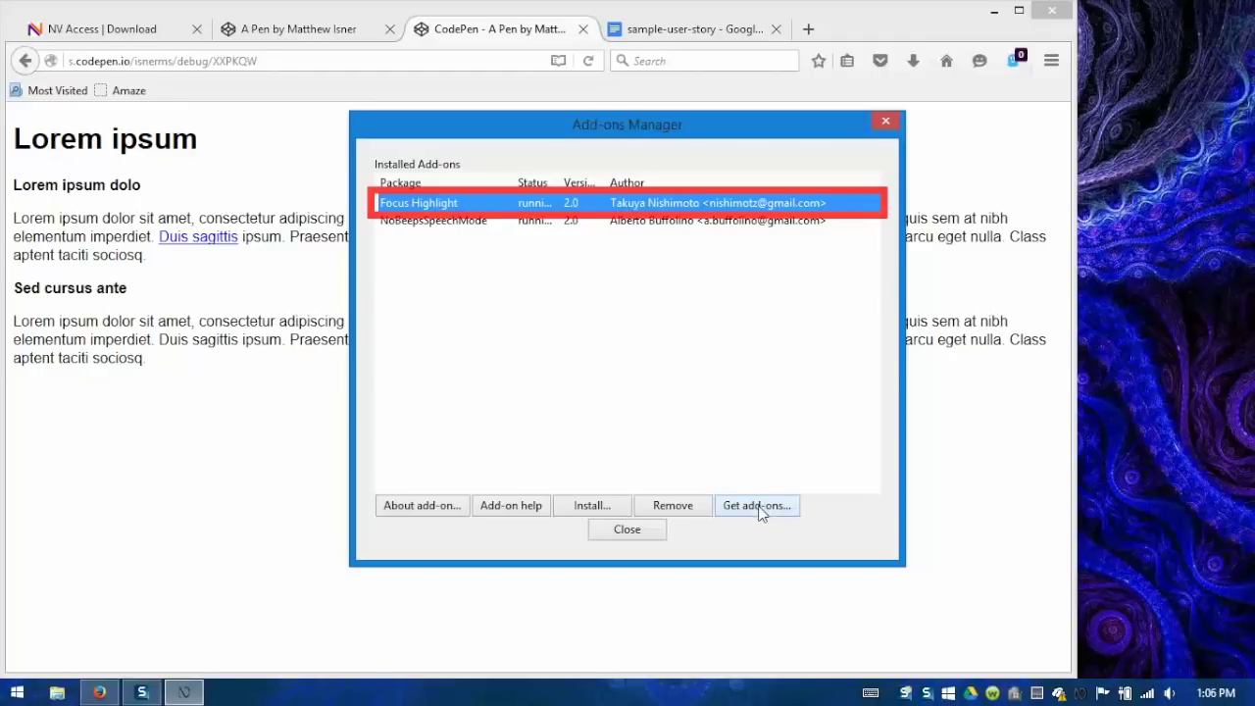
{"action": "left_click", "coordinate": [788, 508]}
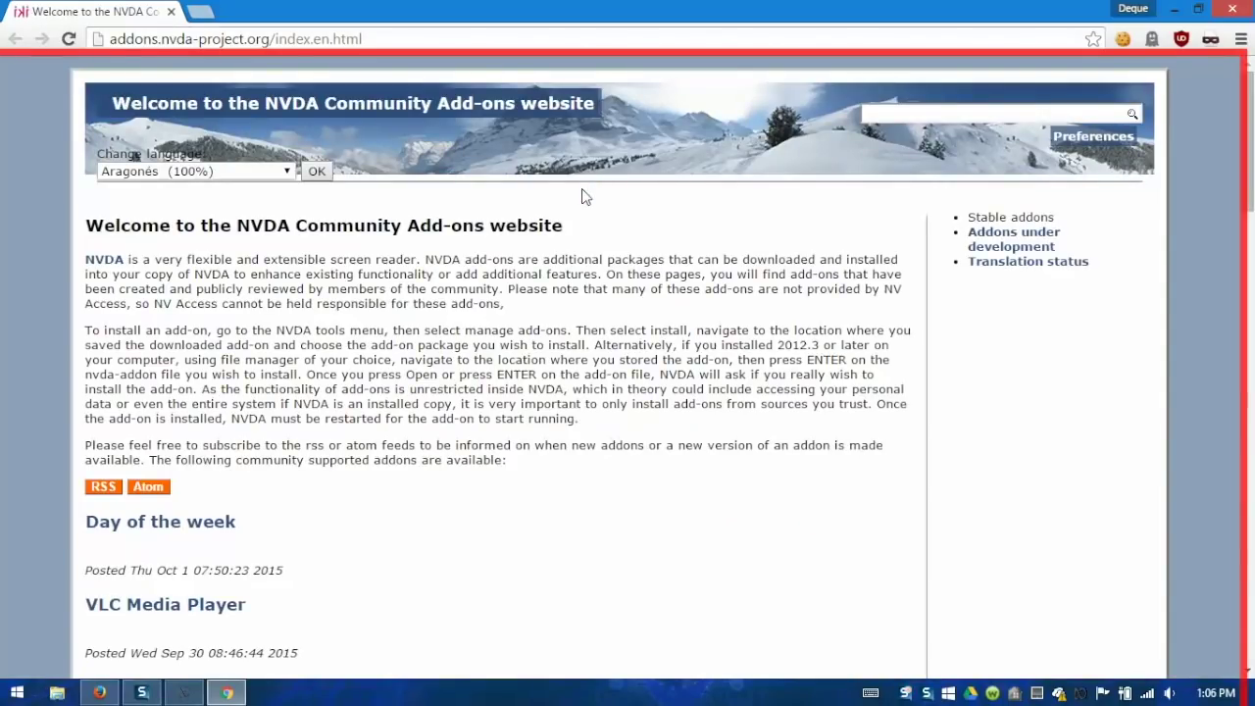
- View the Focus Highlight add-on's page on the community website, then close the website and the Add-ons Manager
{"action": "scroll", "coordinate": [423, 417], "scroll_direction": "down", "scroll_amount": 1}
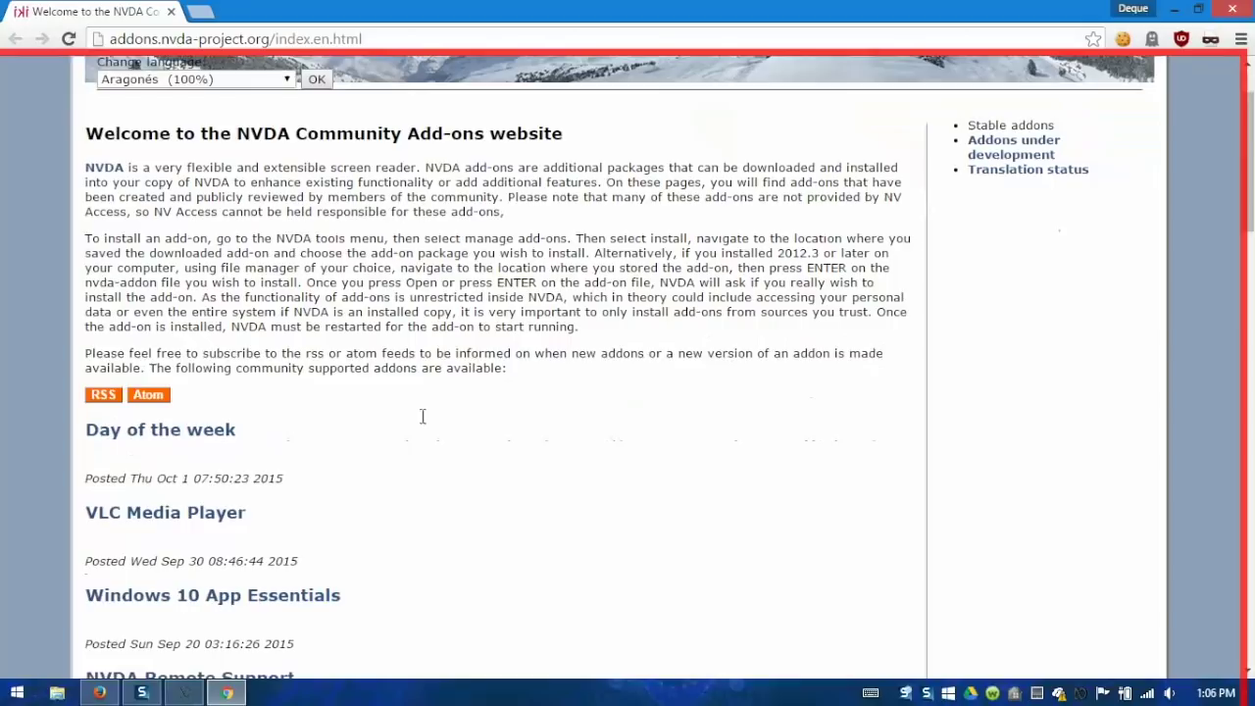
{"action": "scroll", "coordinate": [423, 417], "scroll_direction": "down", "scroll_amount": 9}
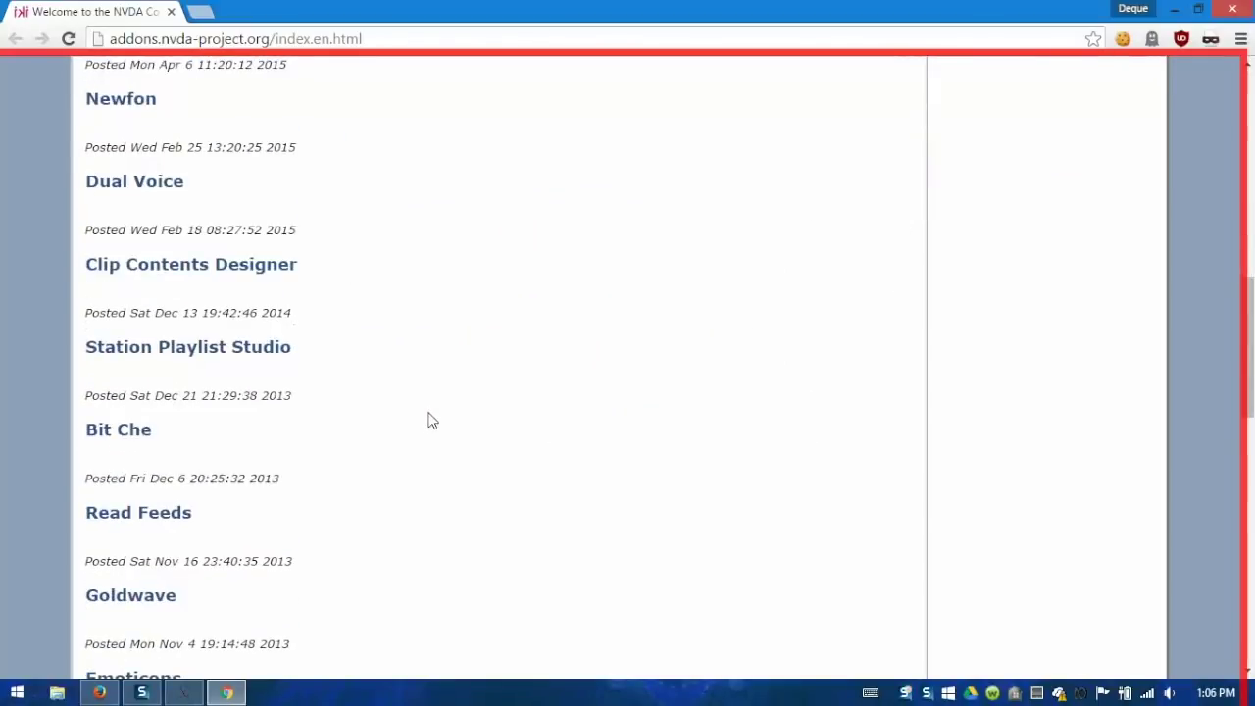
{"action": "scroll", "coordinate": [428, 420], "scroll_direction": "down", "scroll_amount": 6}
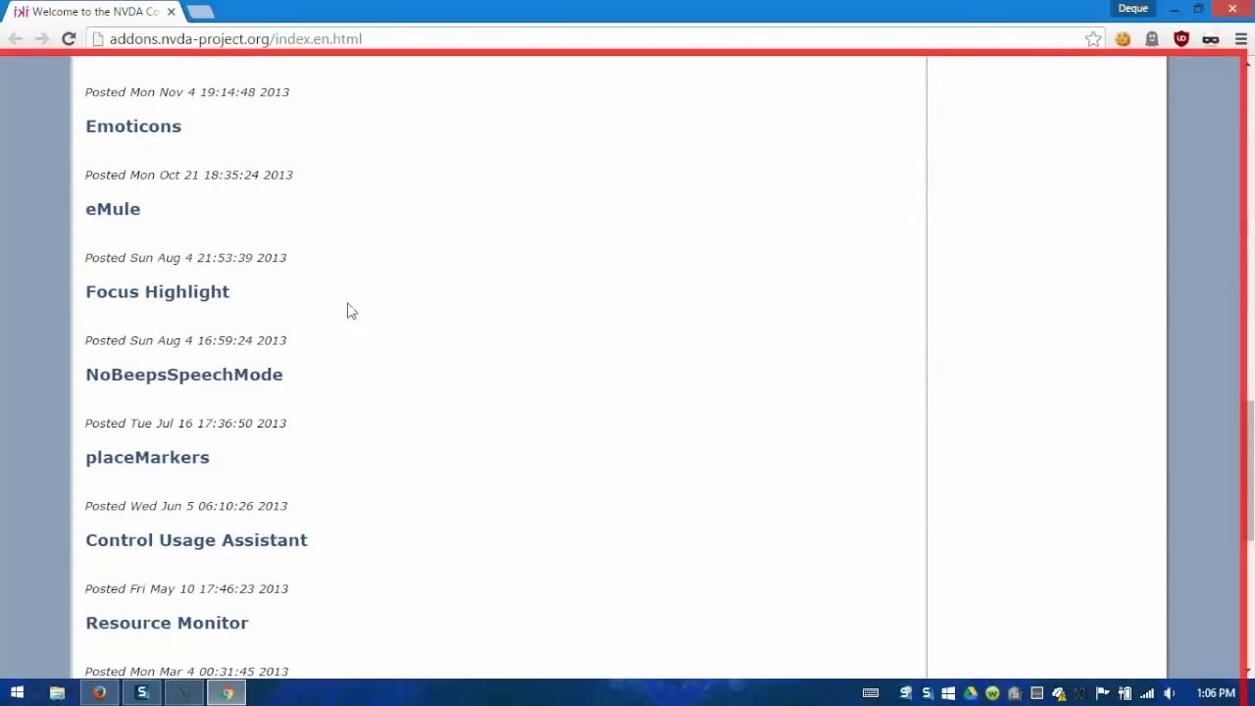
{"action": "left_click", "coordinate": [206, 292]}
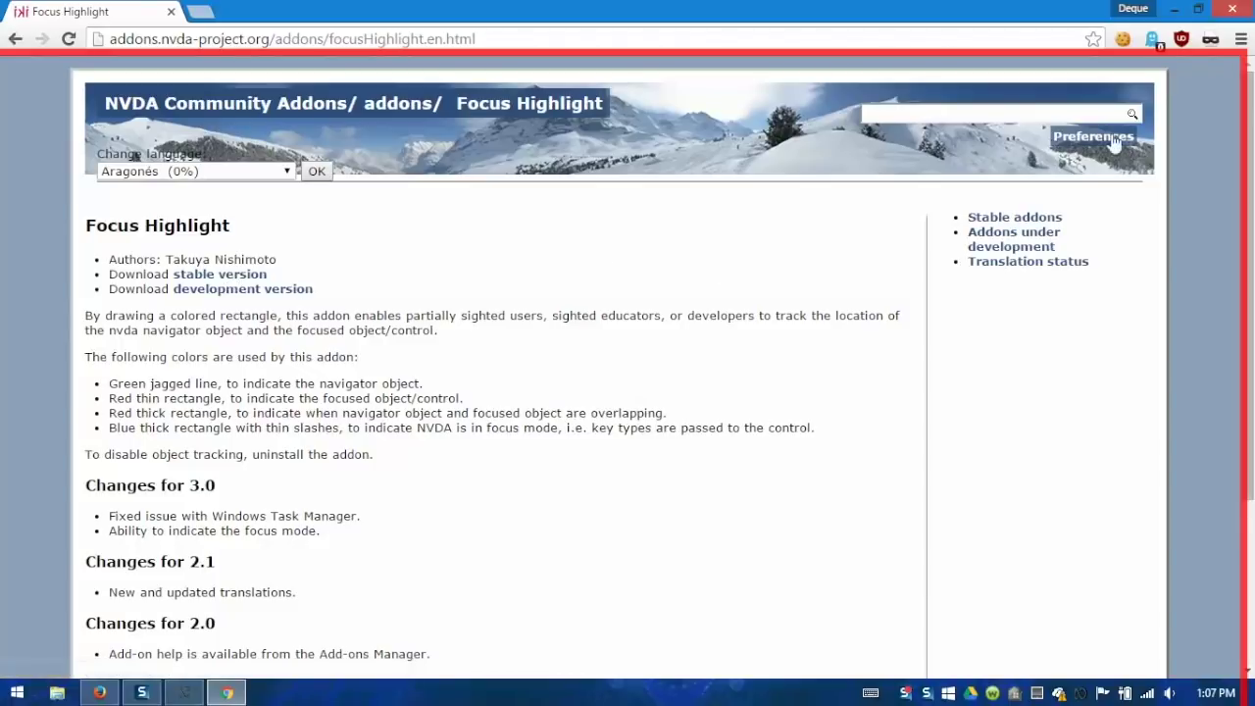
{"action": "left_click", "coordinate": [1227, 12]}
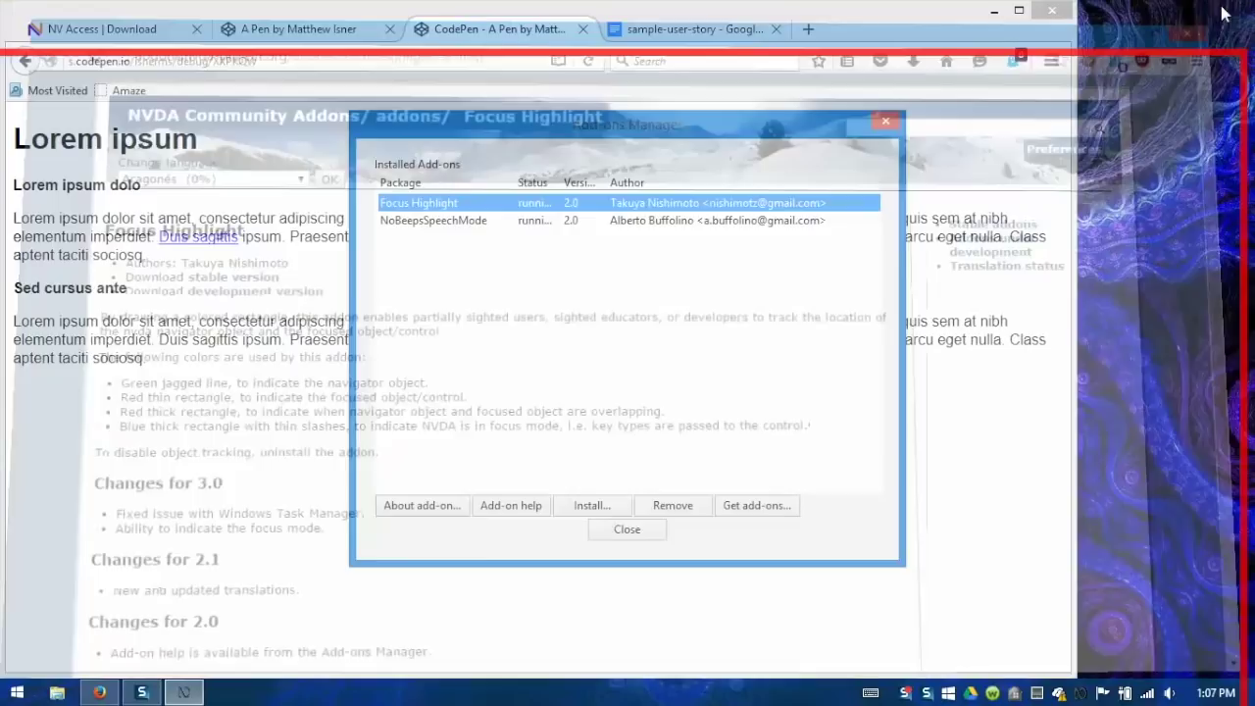
{"action": "left_click", "coordinate": [885, 122]}
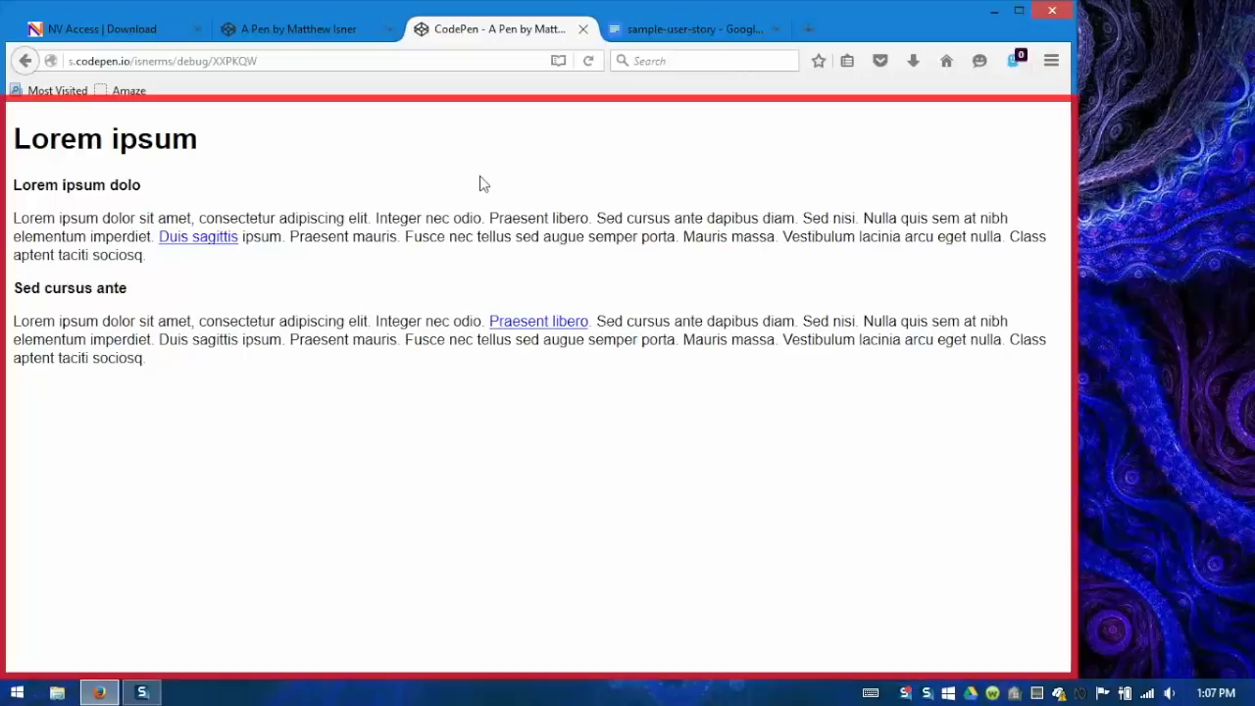
- Move the keyboard focus back and forth between the "Duis sagittis" and "Praesent libero" links, ending on "Duis sagittis"
{"action": "key", "text": "Tab"}
{"action": "key", "text": "Tab"}
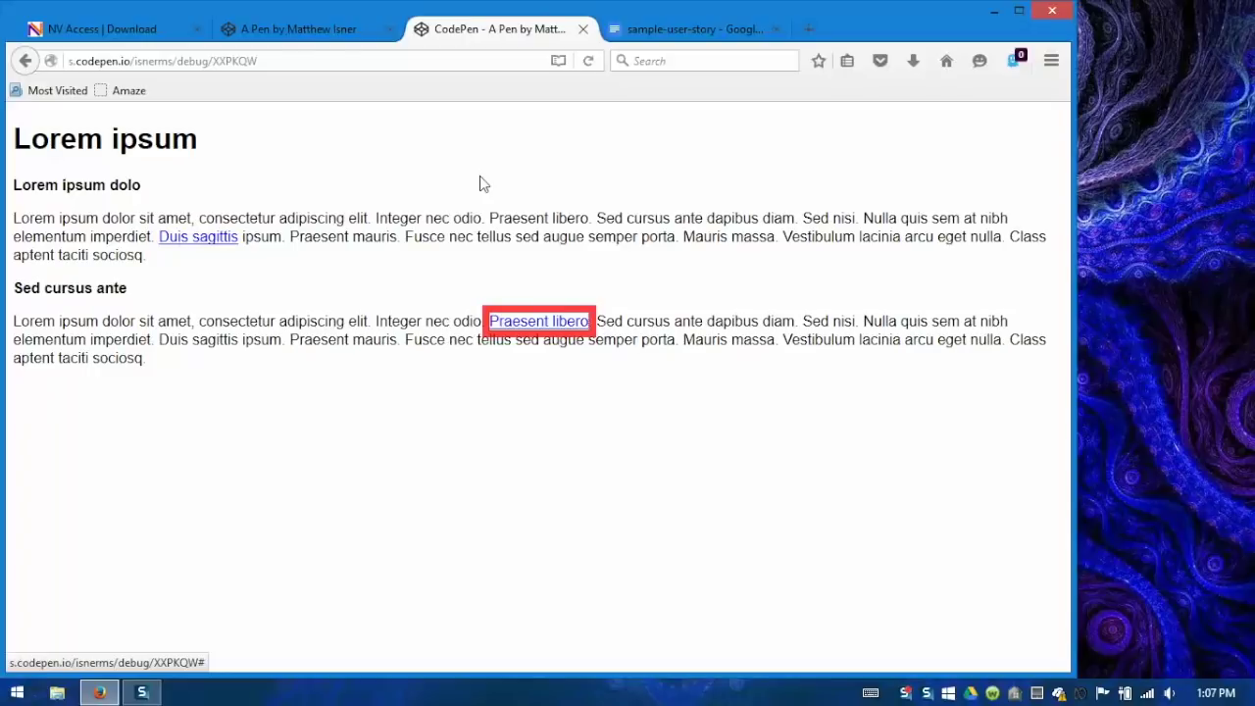
{"action": "key", "text": "shift+Tab"}
{"action": "key", "text": "Tab"}
{"action": "key", "text": "shift+Tab"}
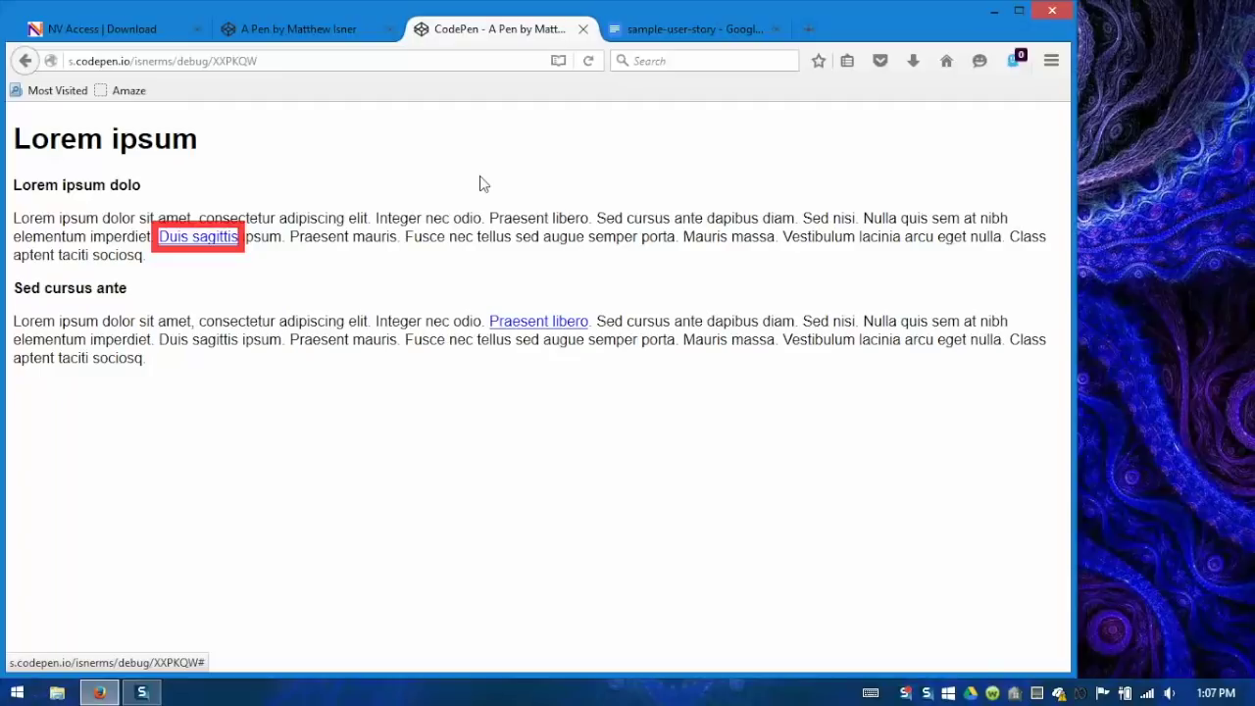
- Move NVDA's navigator object from the "Duis sagittis" link to its parent paragraph and through the neighbouring headings and paragraphs
{"action": "key", "text": "insert+shift+Up"}
{"action": "key", "text": "insert+shift+Left"}
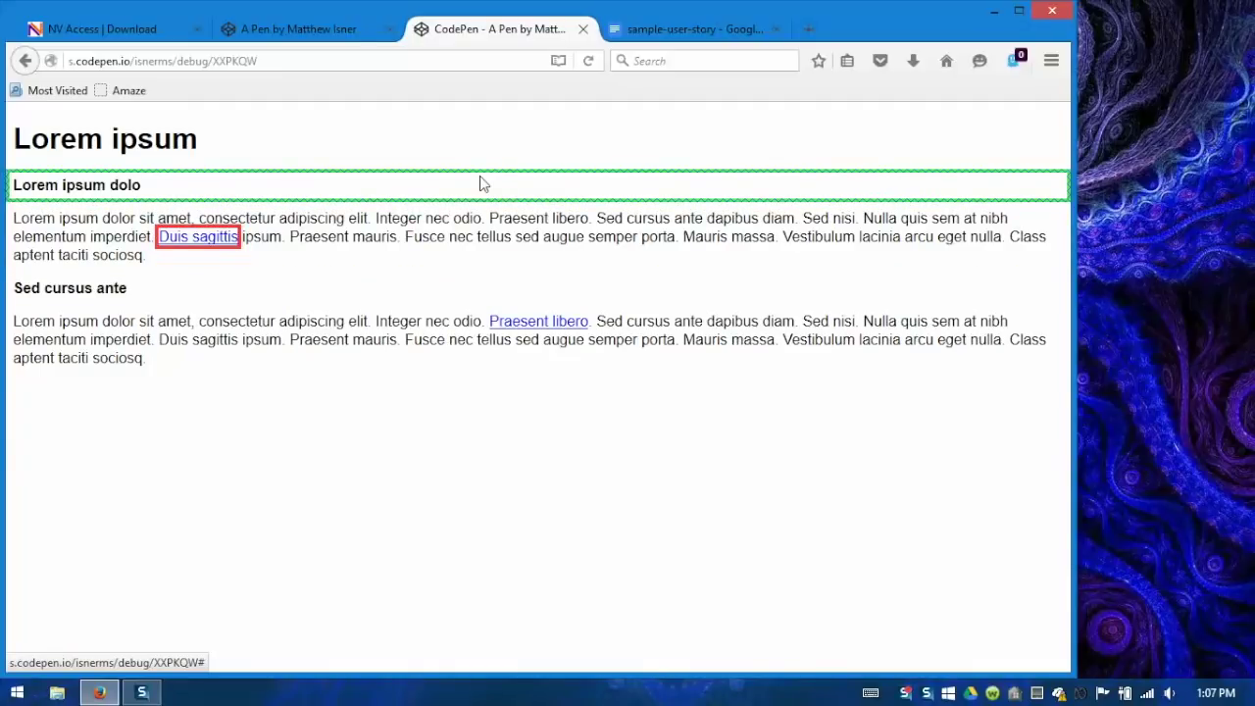
{"action": "key", "text": "insert+shift+Left"}
{"action": "key", "text": "insert+shift+Right"}
{"action": "key", "text": "insert+shift+Right"}
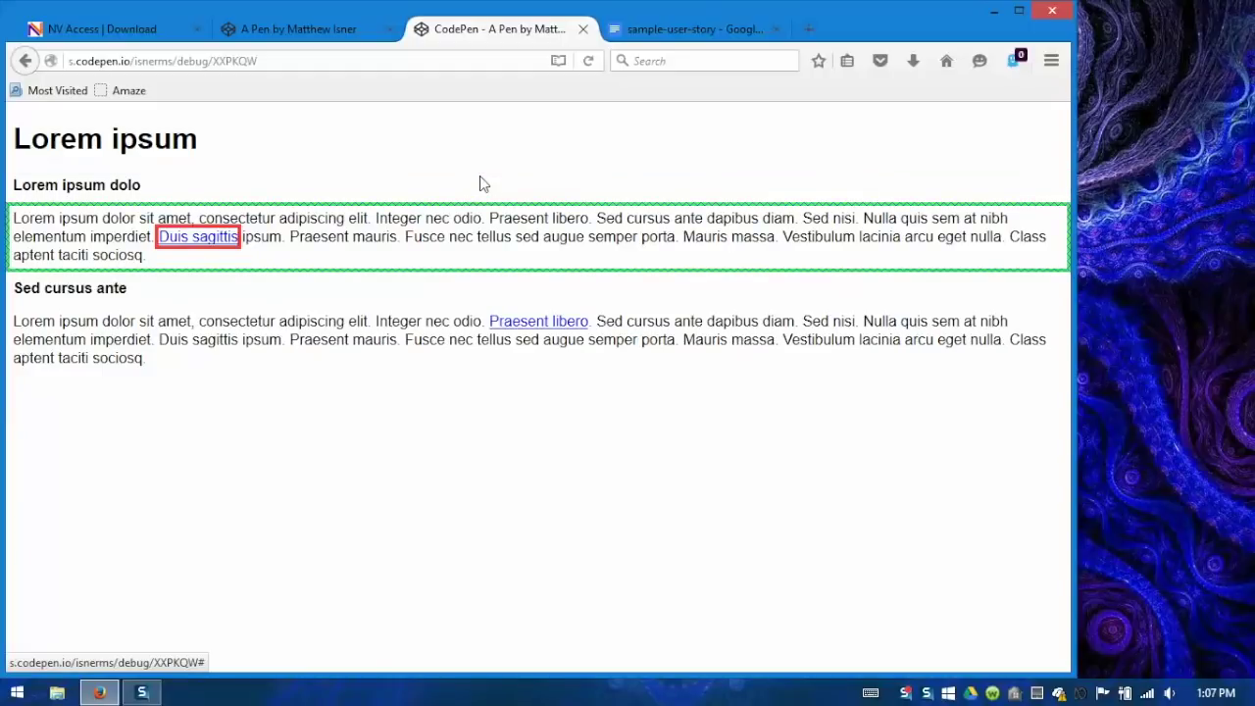
{"action": "key", "text": "insert+shift+Right"}
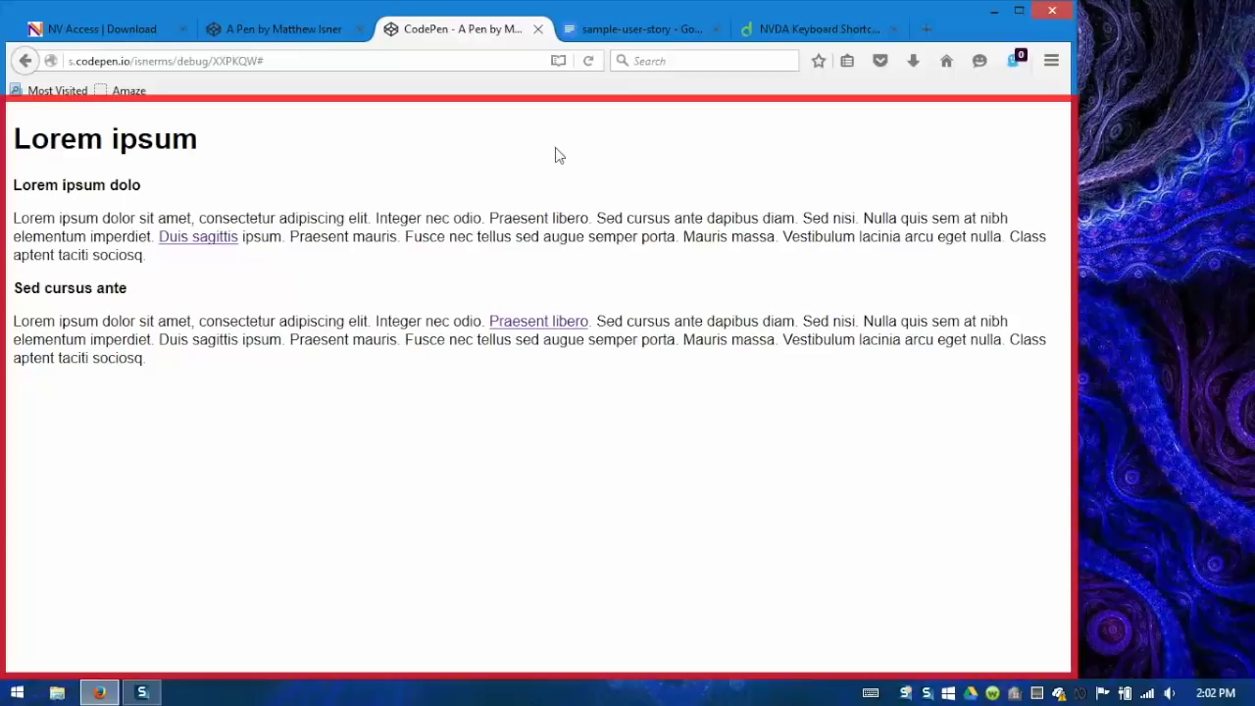
- Move through the page's headings in both directions, covering "Lorem ipsum", "Lorem ipsum dolo" and "Sed cursus ante"
{"action": "key", "text": "h"}
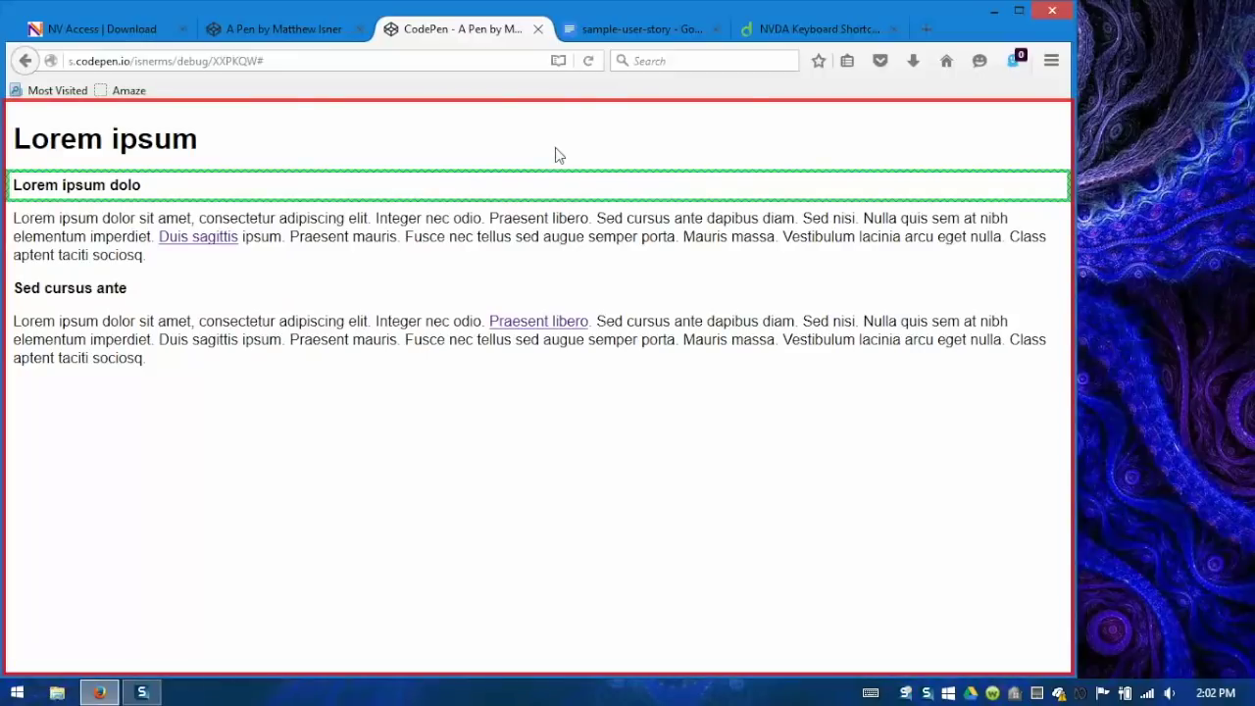
{"action": "key", "text": "shift+h"}
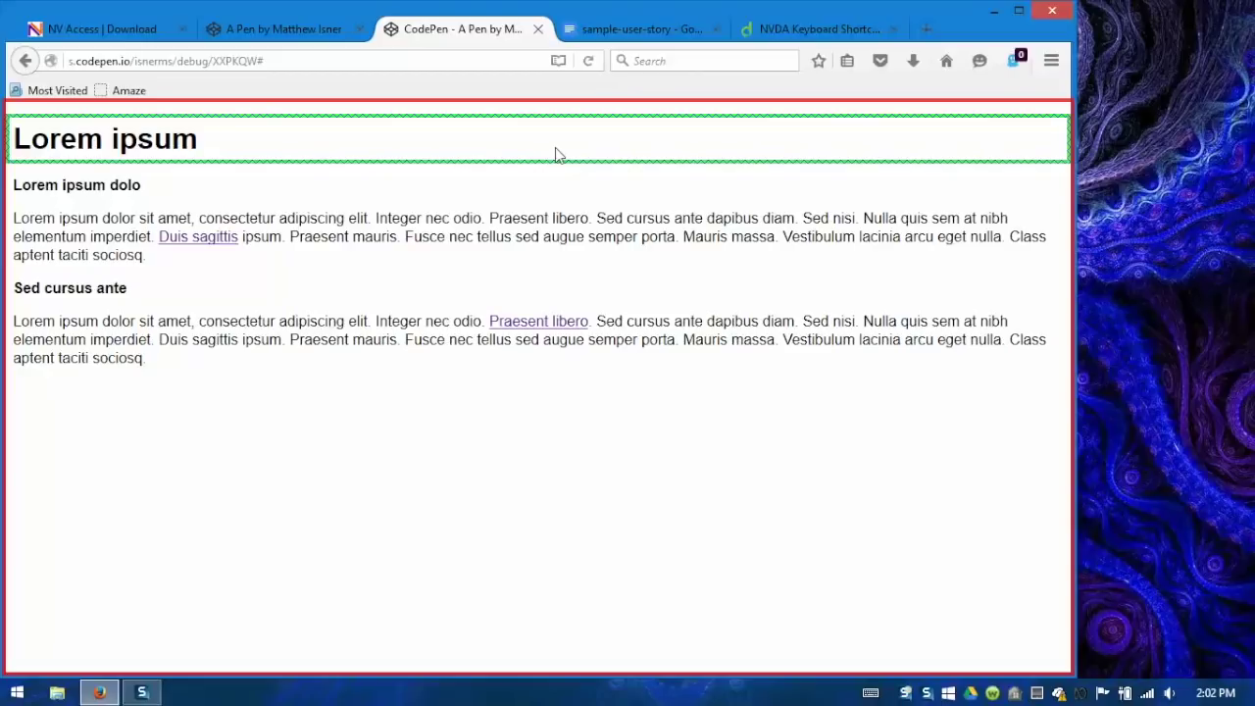
{"action": "key", "text": "h"}
{"action": "key", "text": "h"}
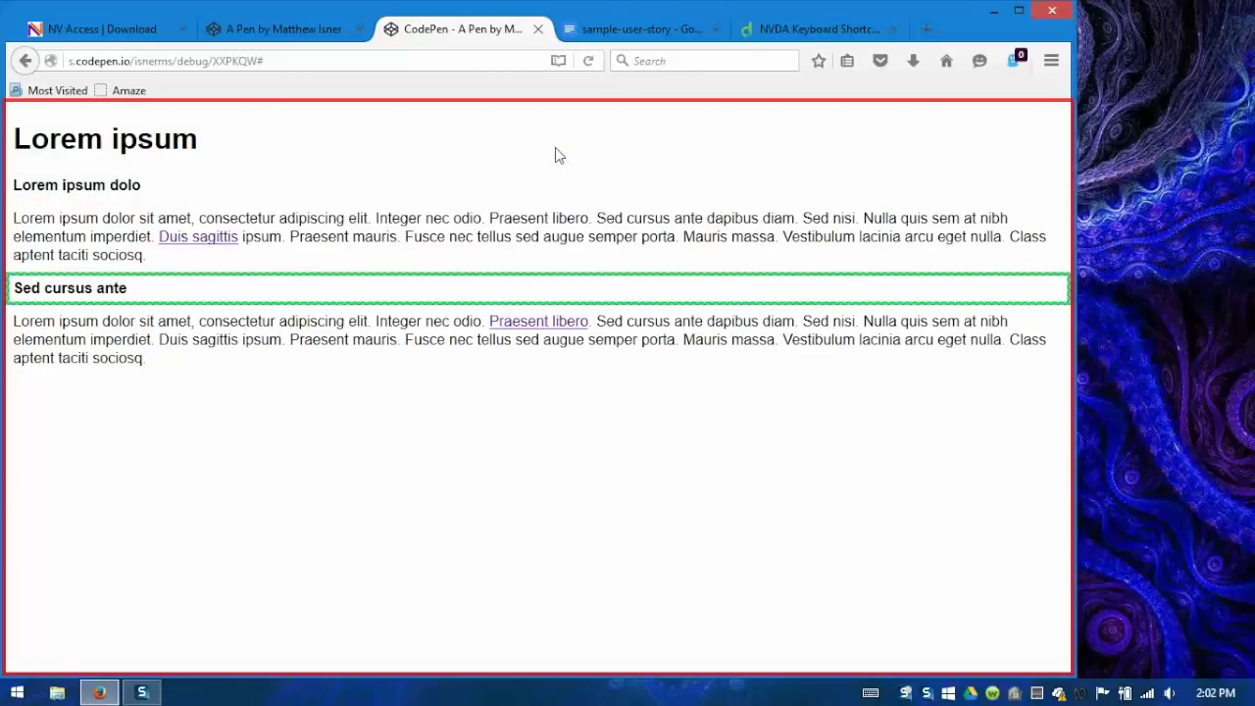
{"action": "key", "text": "shift+h"}
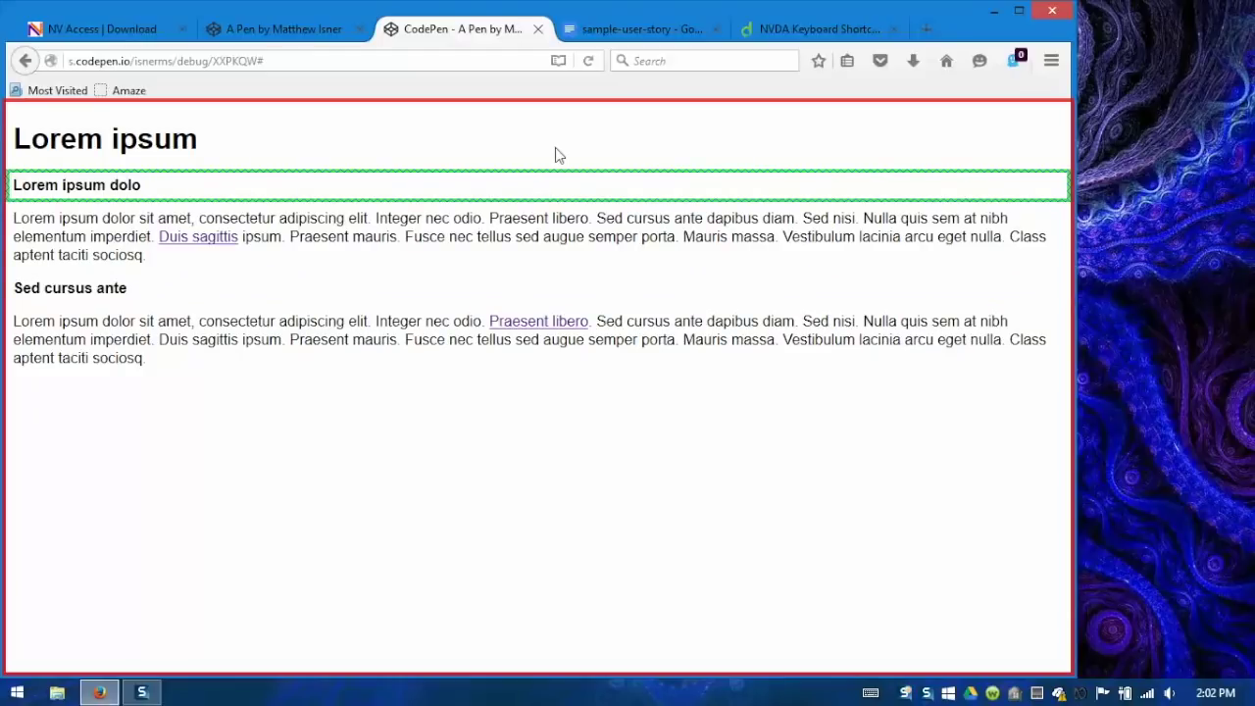
{"action": "key", "text": "shift+h"}
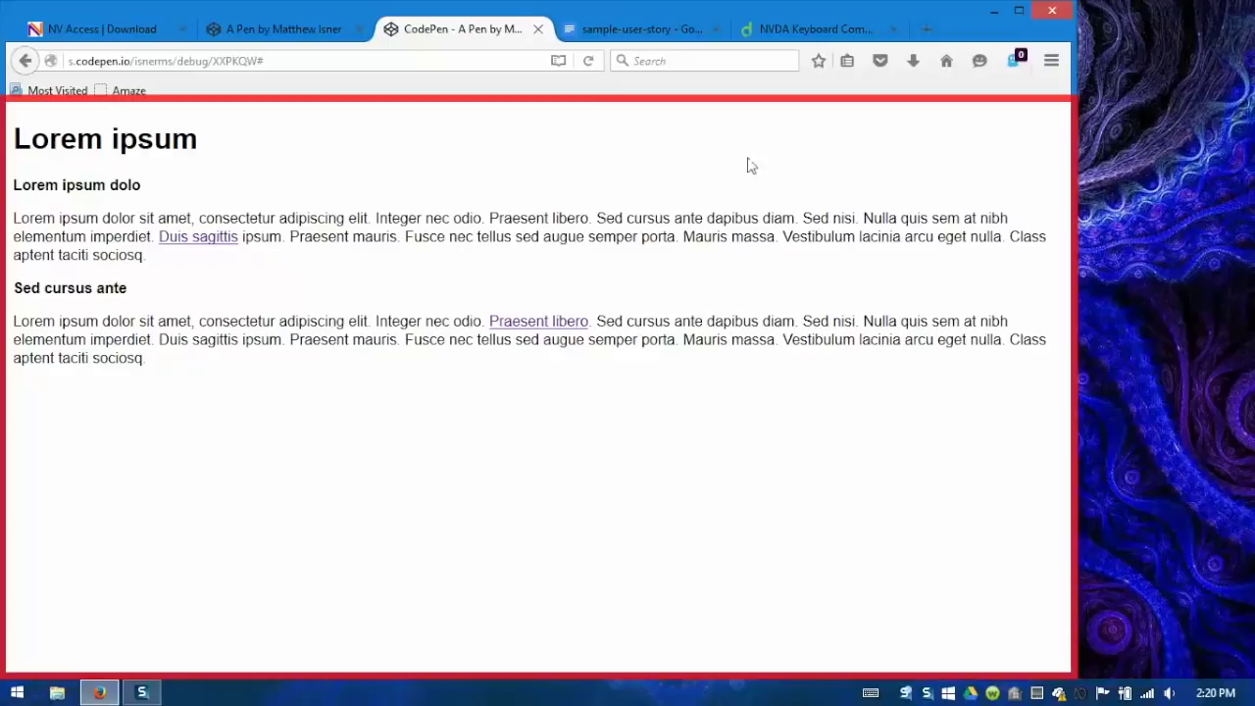
- View the NVDA Keyboard Commands Quick Reference Guide, then return to the Lorem ipsum sample page
{"action": "left_click", "coordinate": [796, 28]}
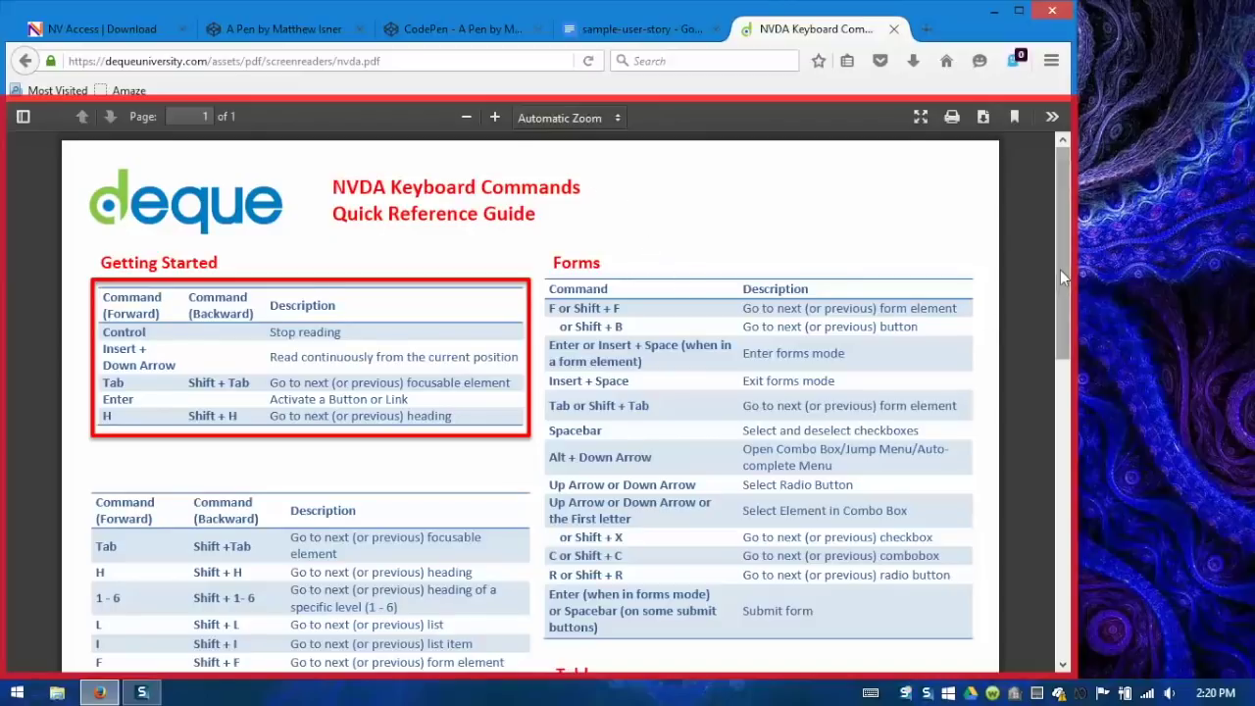
{"action": "mouse_move", "coordinate": [1060, 270]}
{"action": "left_mouse_down"}
{"action": "mouse_move", "coordinate": [1063, 536]}
{"action": "mouse_move", "coordinate": [1057, 254]}
{"action": "left_mouse_up"}
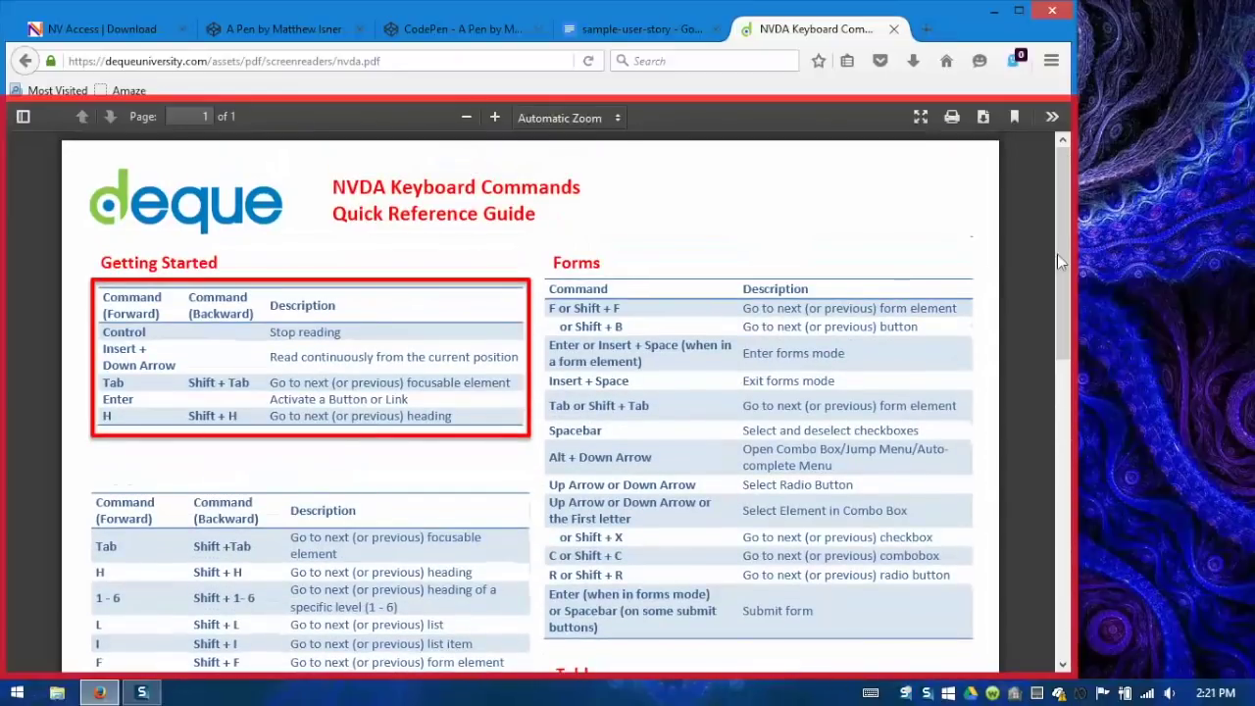
{"action": "left_click", "coordinate": [473, 33]}
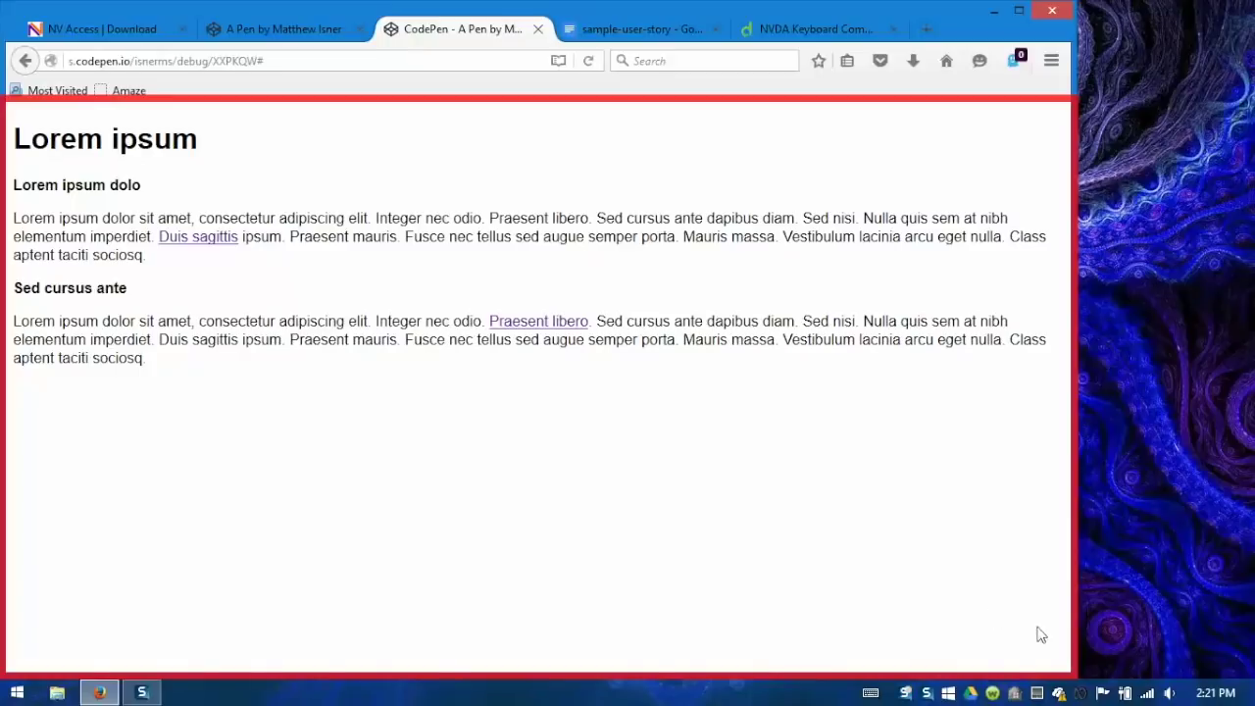
- Open NVDA's Keyboard Settings to review the keyboard layout and modifier key options, then close the dialog
{"action": "right_click", "coordinate": [1081, 694]}
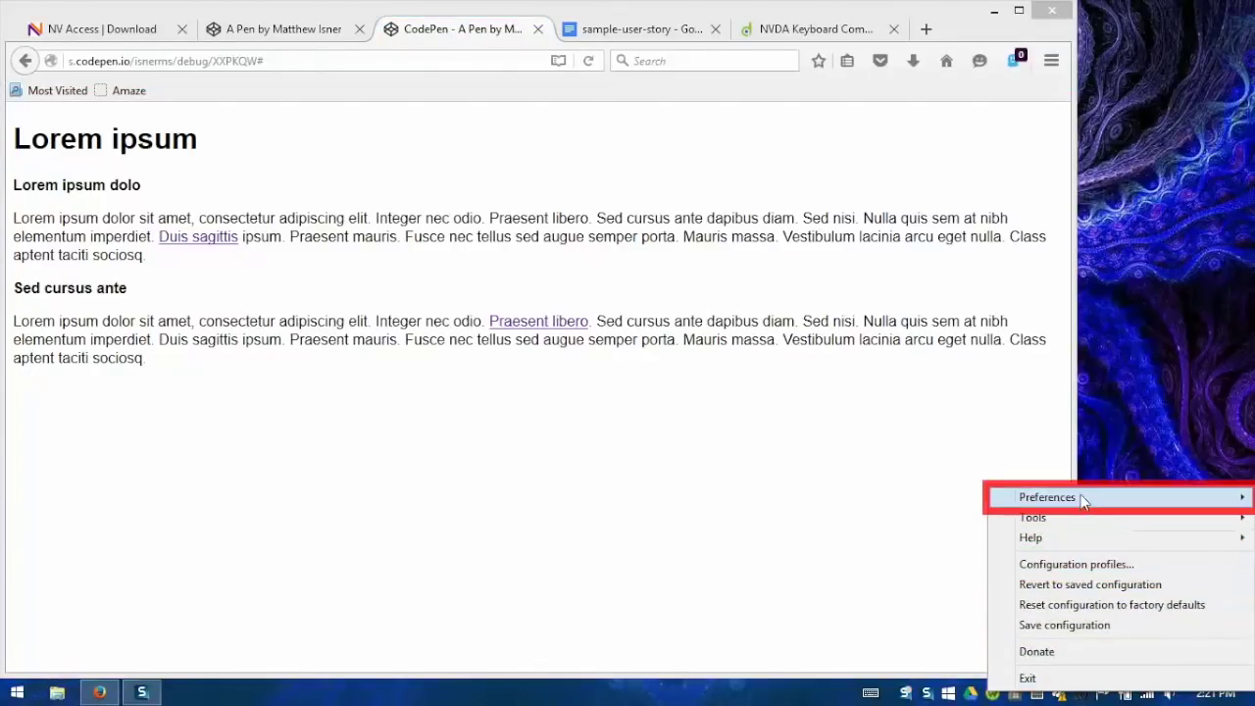
{"action": "mouse_move", "coordinate": [1022, 505]}
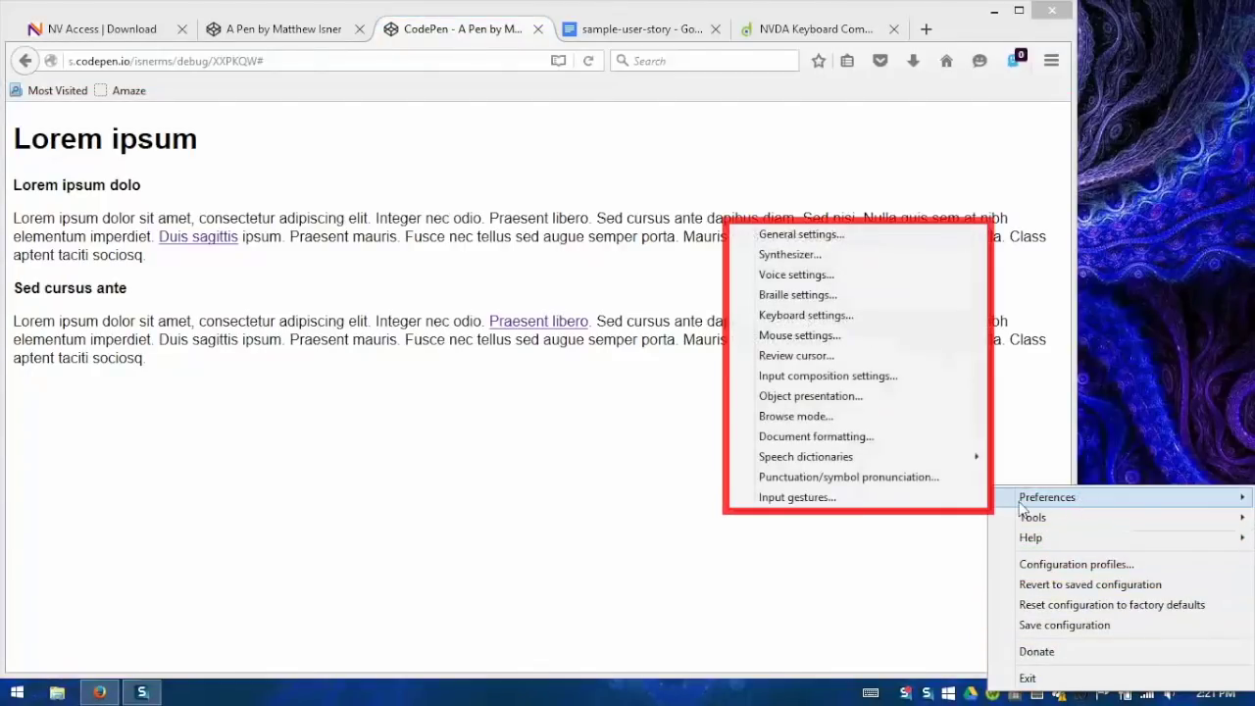
{"action": "left_click", "coordinate": [854, 315]}
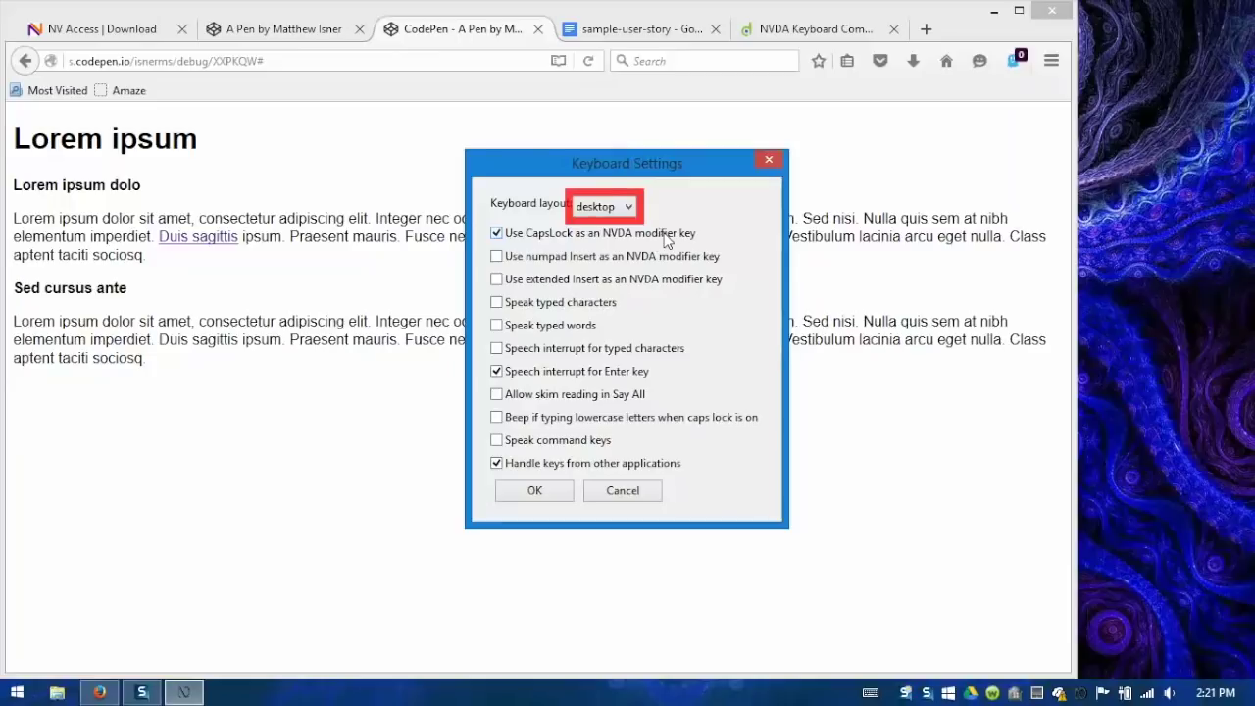
{"action": "left_click", "coordinate": [539, 494]}
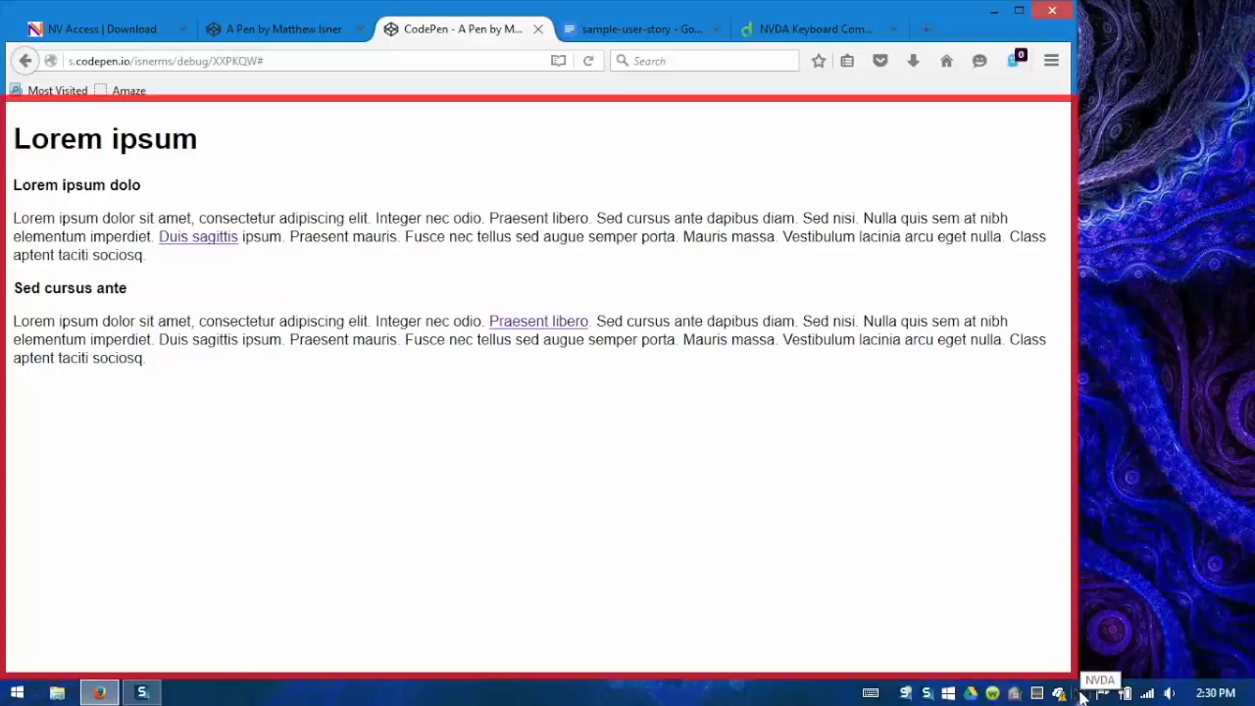
- Turn off "Audio indication of focus and browse modes" in NVDA's Browse Mode preferences and confirm the settings
{"action": "right_click", "coordinate": [1082, 694]}
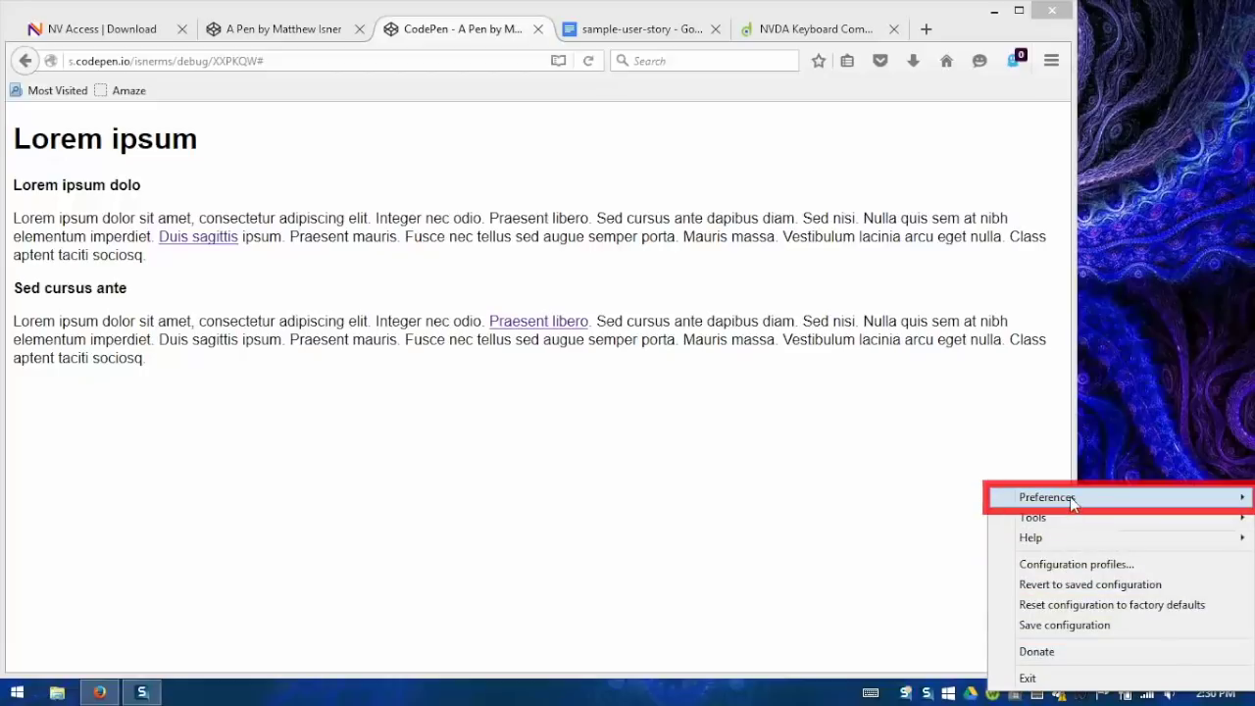
{"action": "mouse_move", "coordinate": [1072, 501]}
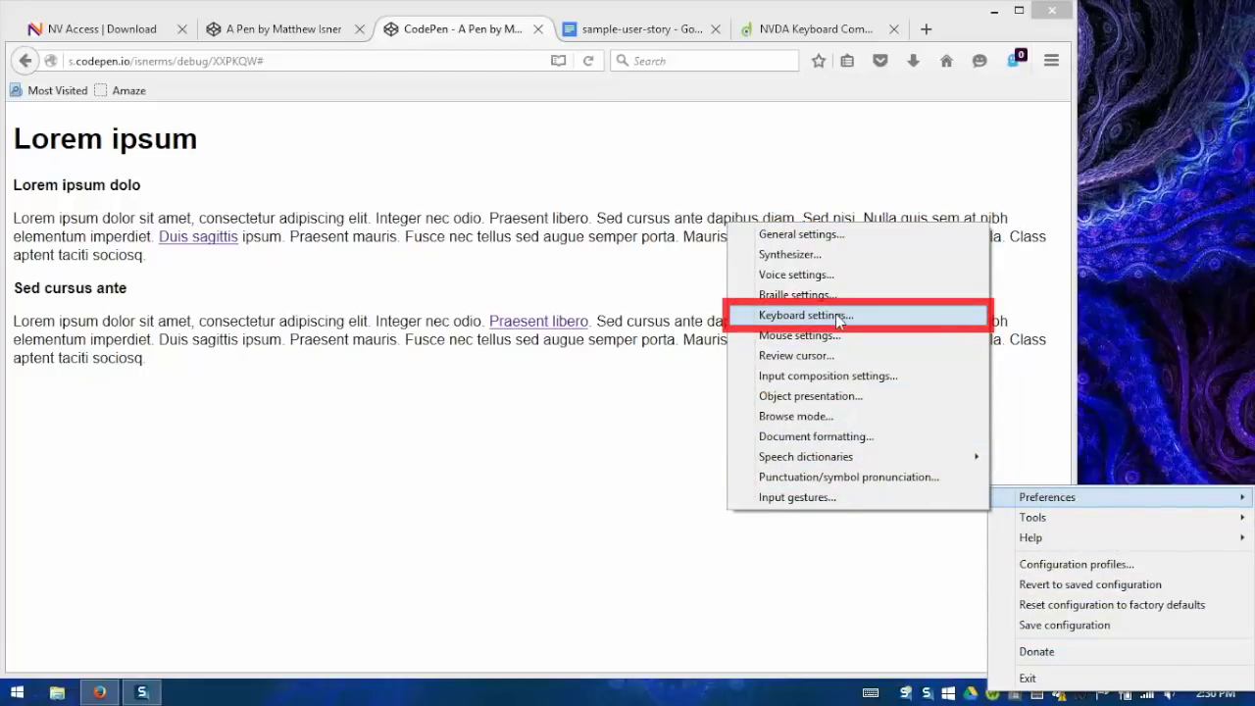
{"action": "left_click", "coordinate": [841, 416]}
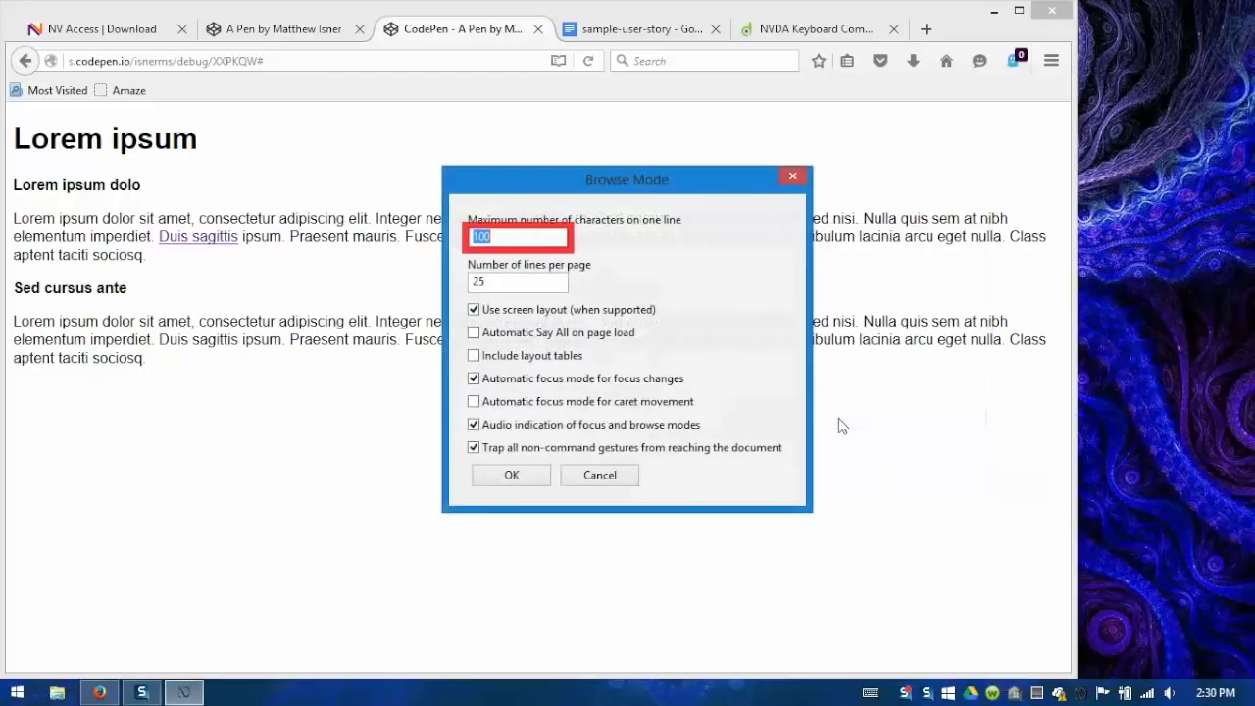
{"action": "left_click", "coordinate": [474, 426]}
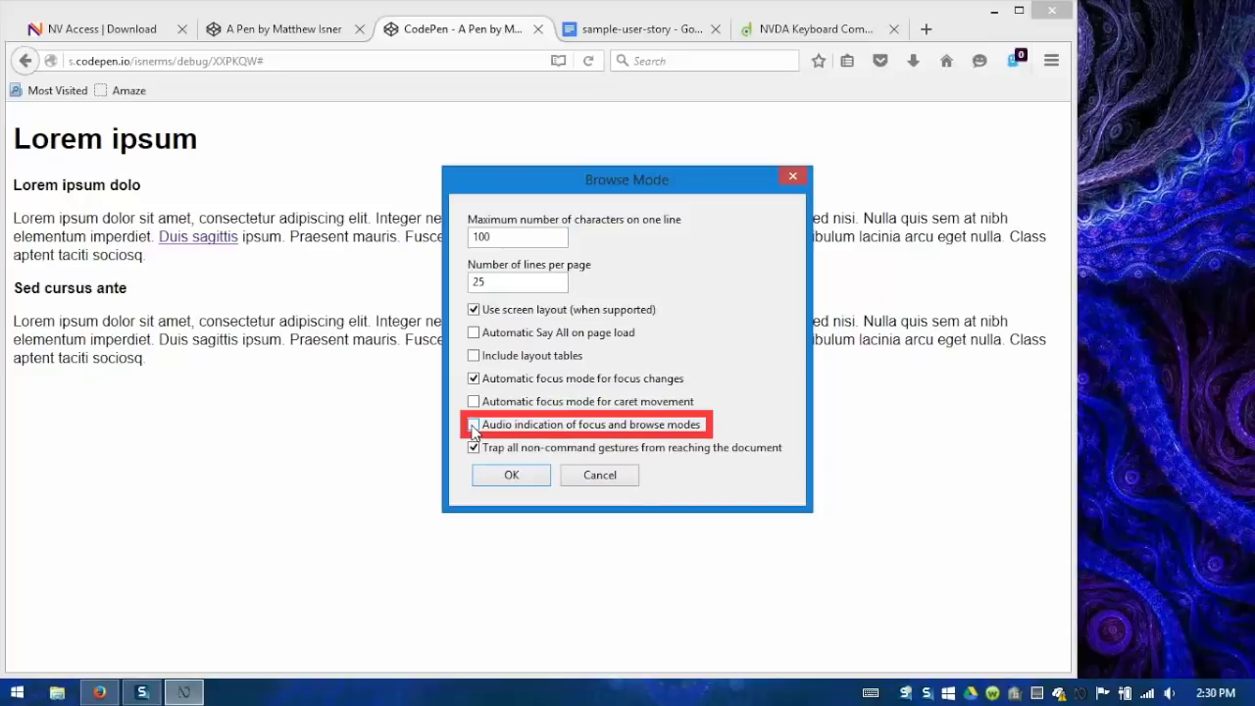
{"action": "left_click", "coordinate": [511, 475]}
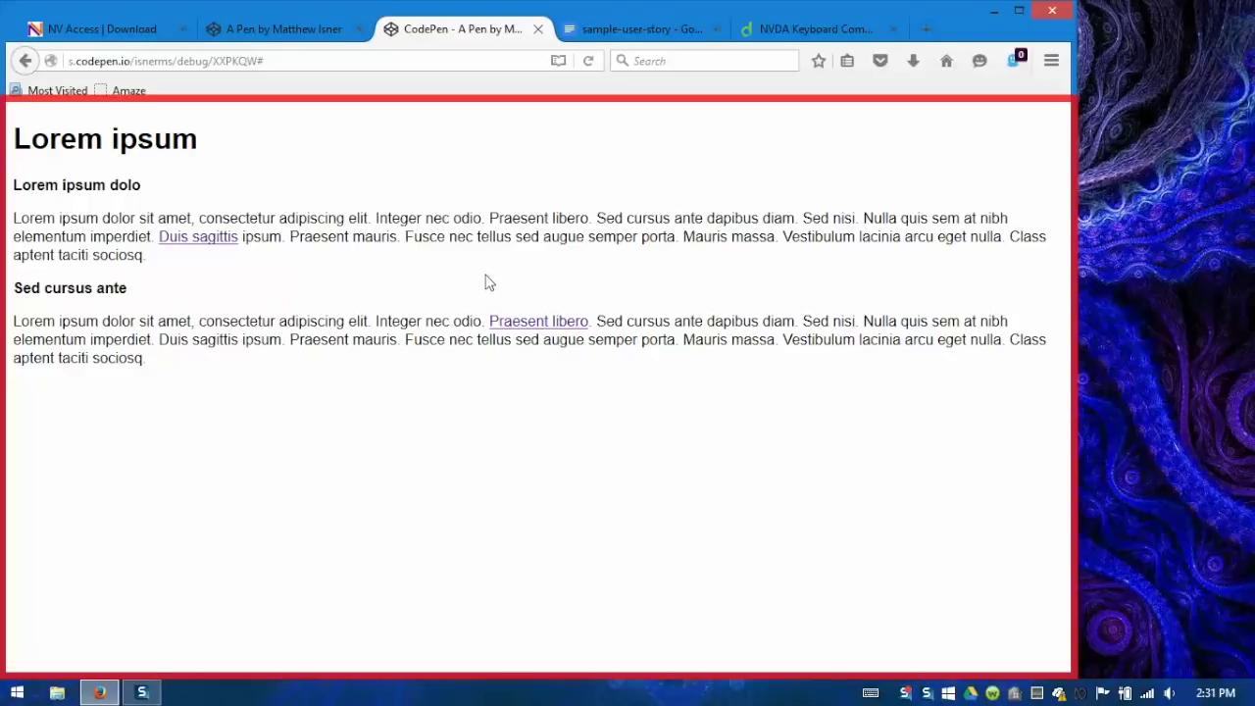
- Show the NVDA Speech Viewer, place its window below the page text, and return the focus to the page
{"action": "key", "text": "Insert+n"}
{"action": "key", "text": "t"}
{"action": "key", "text": "s"}
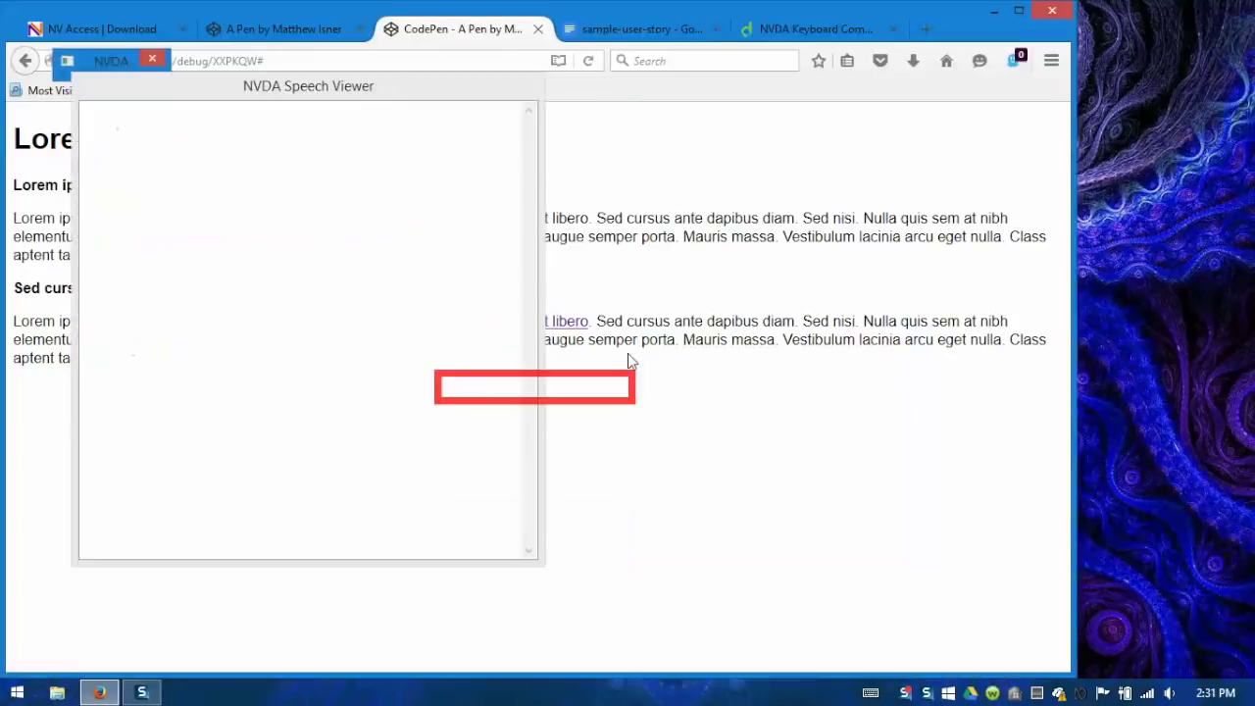
{"action": "left_click_drag", "start_coordinate": [327, 90], "coordinate": [814, 409]}
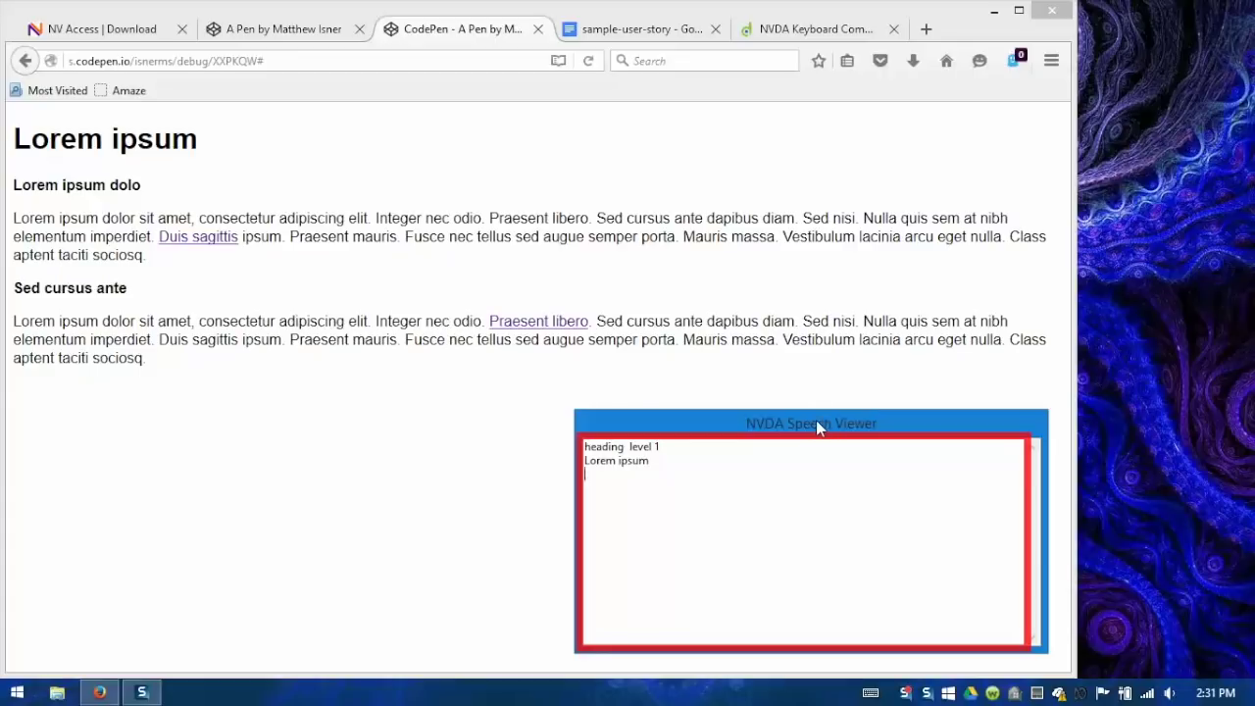
{"action": "left_click", "coordinate": [377, 296]}
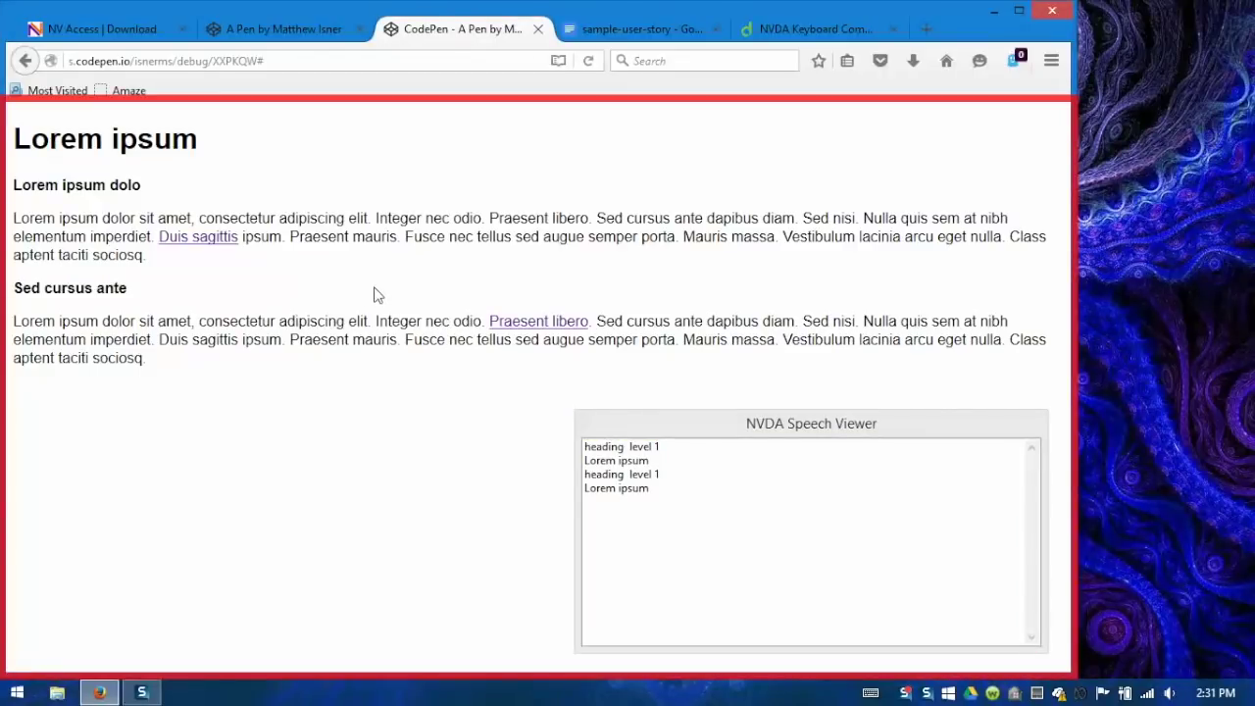
- Cycle NVDA's speech mode through talk to off, then toggle repeatedly between focus mode and browse mode
{"action": "key", "text": "Insert+s"}
{"action": "key", "text": "Insert+s"}
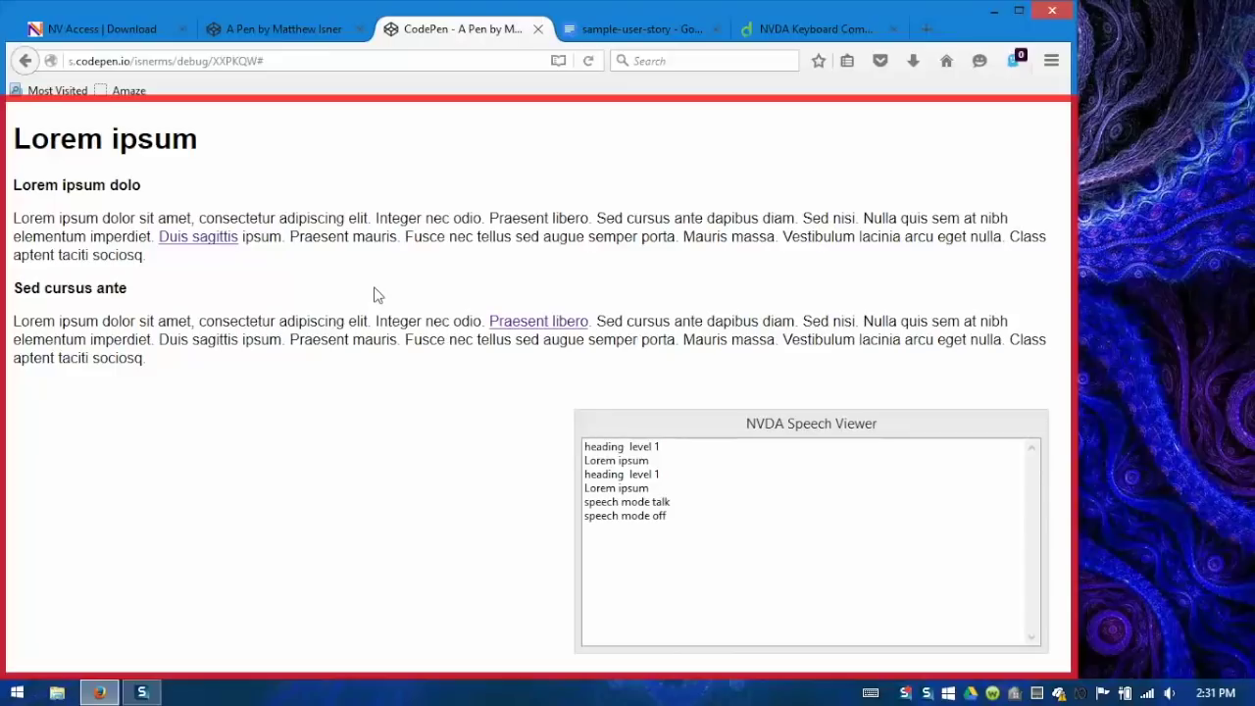
{"action": "key", "text": "Insert+space"}
{"action": "key", "text": "Insert+space"}
{"action": "key", "text": "Insert+space"}
{"action": "key", "text": "Insert+space"}
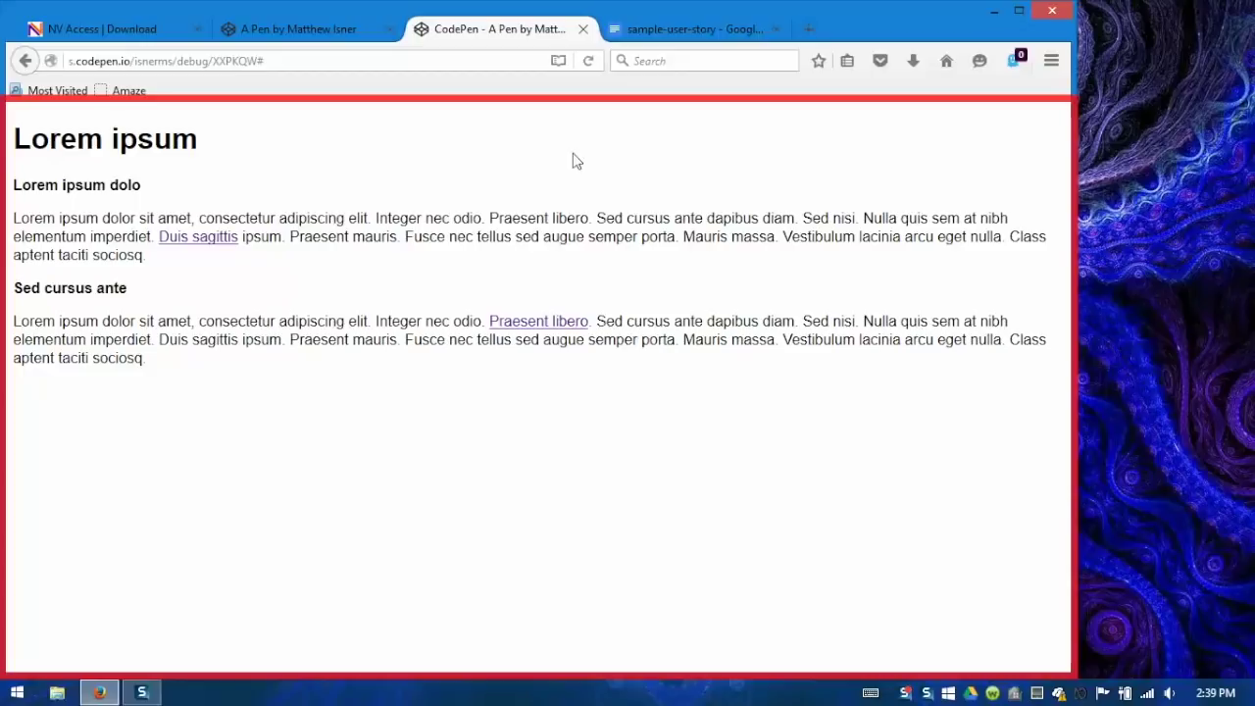
- Open the Speech Viewer from NVDA's Tools and move its window to the empty area under the paragraphs
{"action": "key", "text": "Insert+n"}
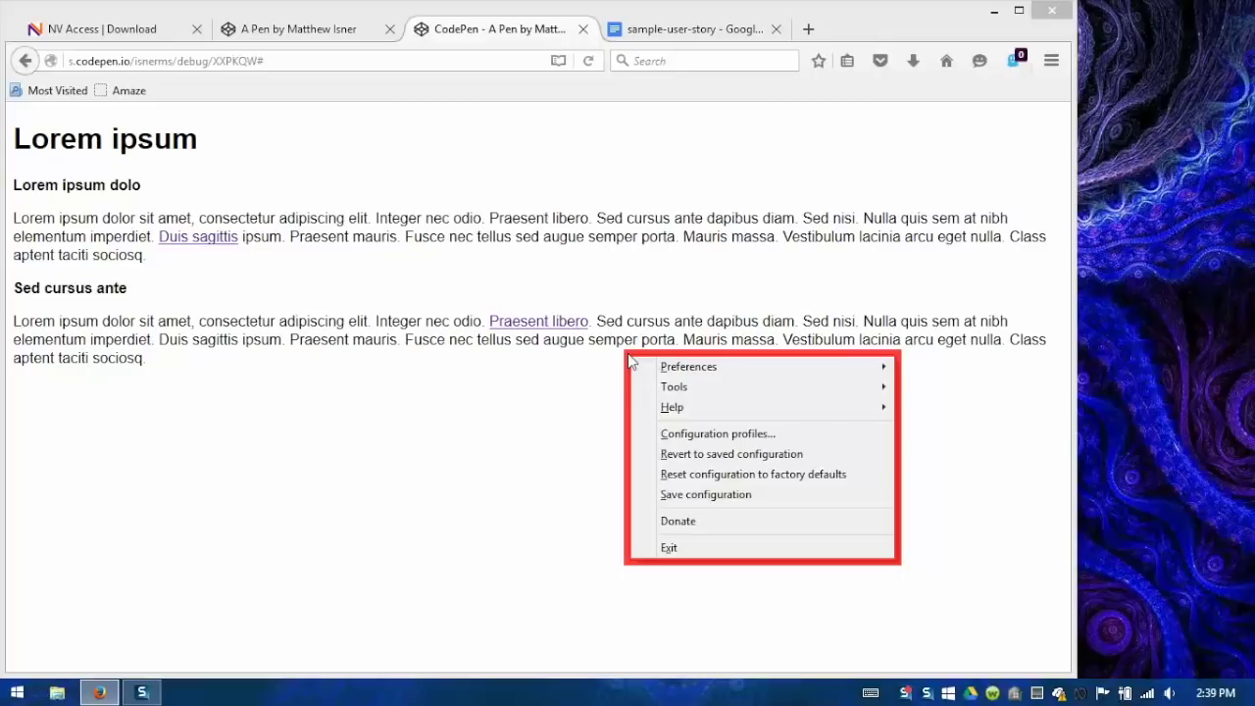
{"action": "key", "text": "Down"}
{"action": "key", "text": "Down"}
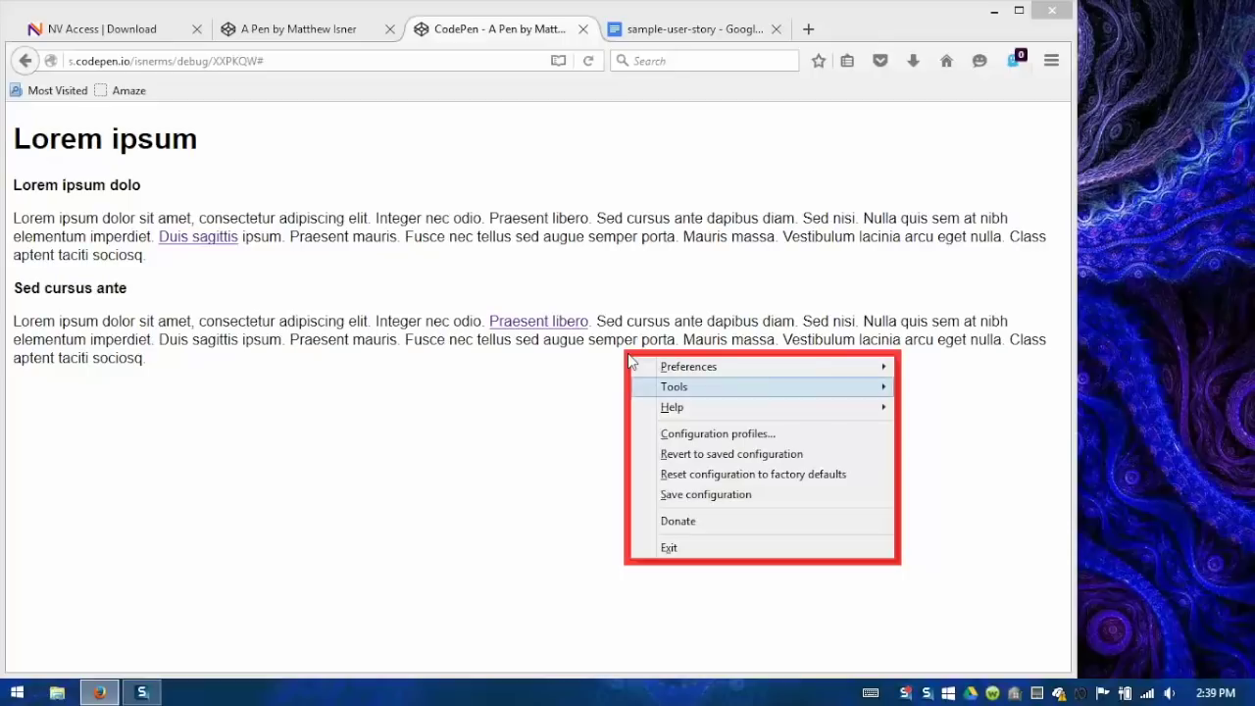
{"action": "key", "text": "Right"}
{"action": "key", "text": "Down"}
{"action": "key", "text": "Return"}
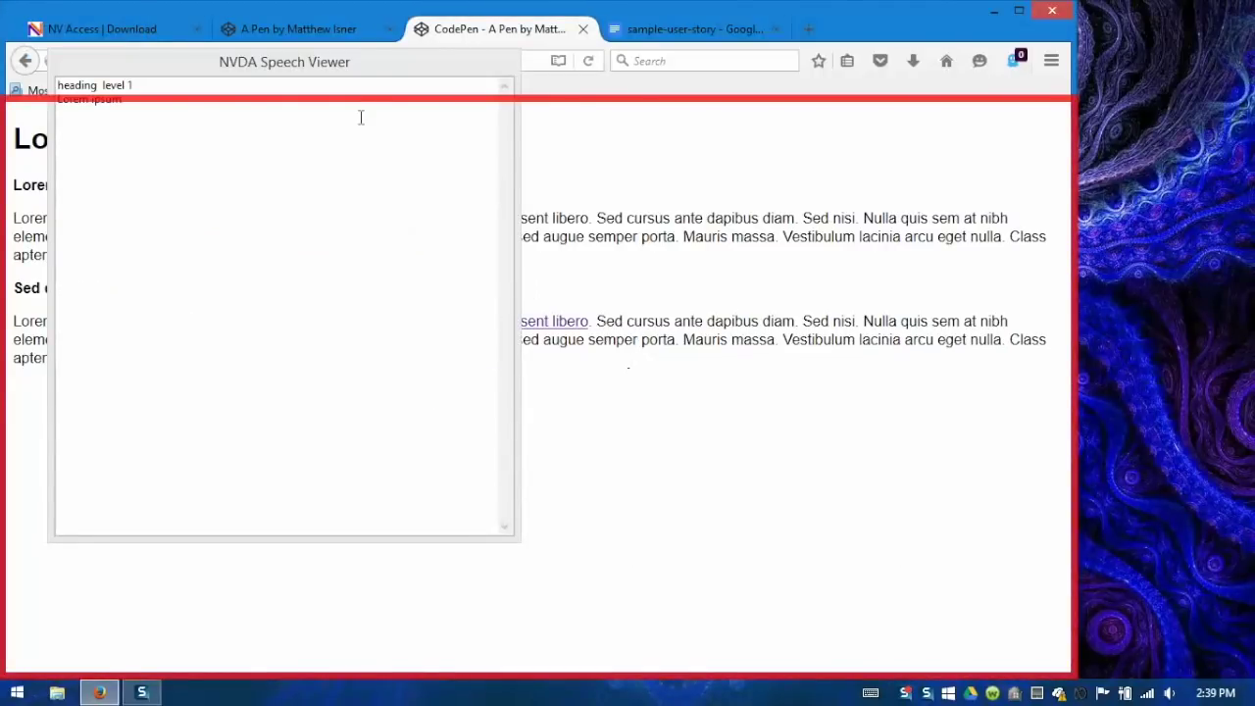
{"action": "left_click_drag", "start_coordinate": [285, 62], "coordinate": [820, 416]}
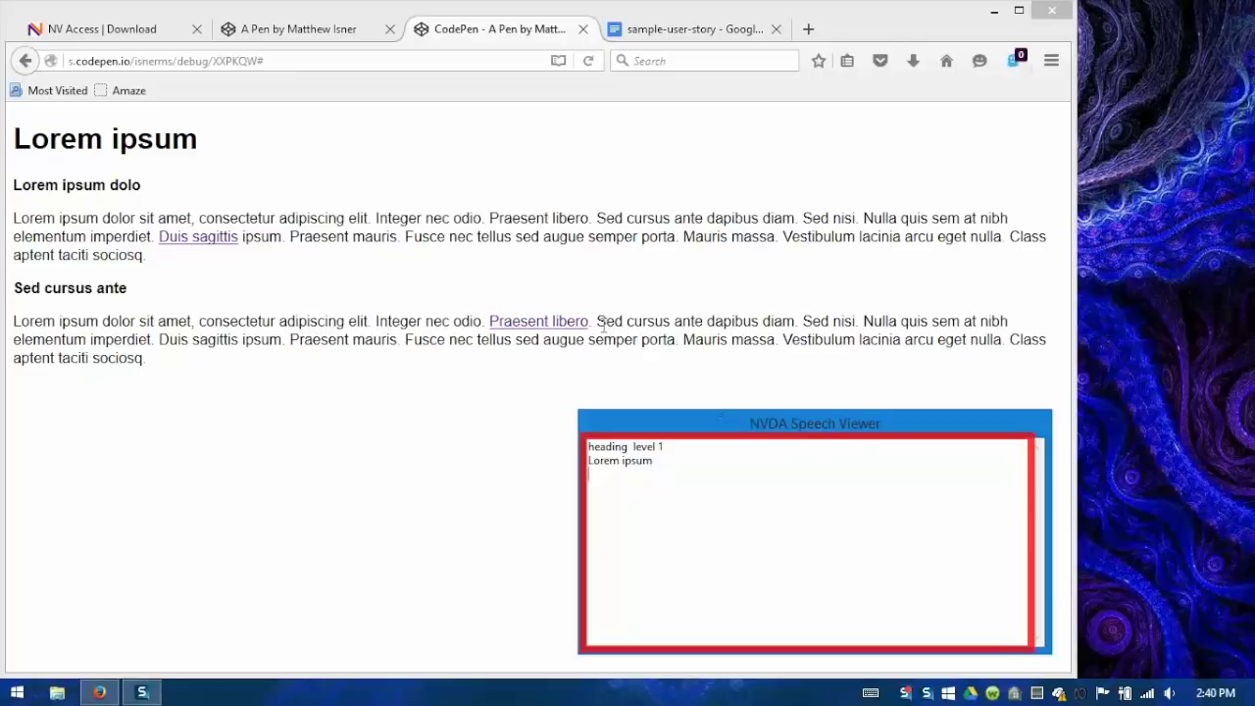
- Move the focus to the "Duis sagittis" link, then read upward line by line to "Lorem ipsum dolo"
{"action": "left_click", "coordinate": [529, 267]}
{"action": "key", "text": "Tab"}
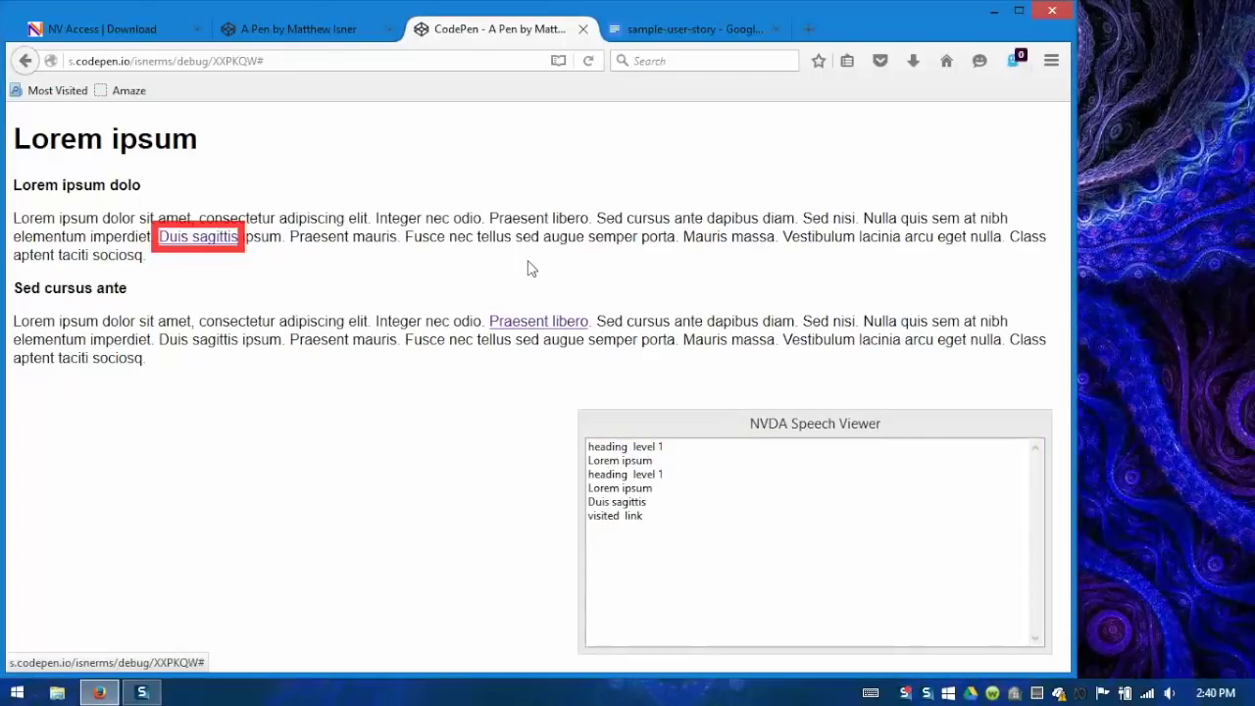
{"action": "key", "text": "Up"}
{"action": "key", "text": "Up"}
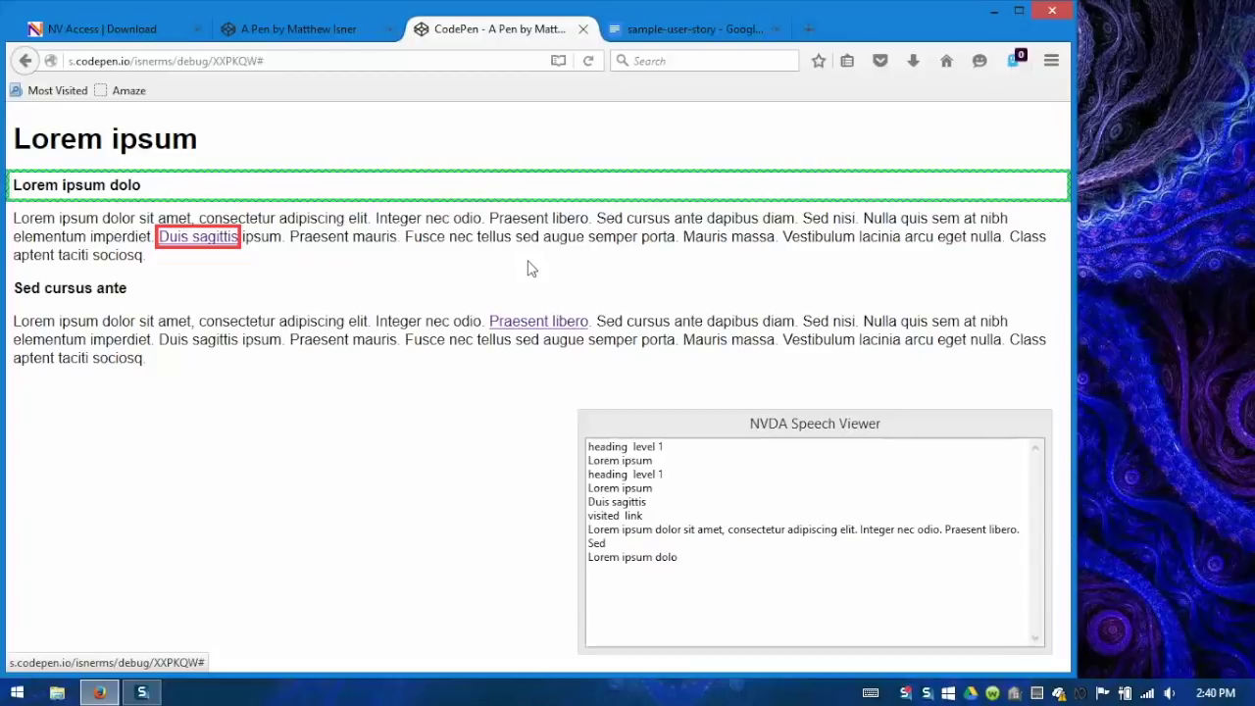
- Turn off the Speech Viewer from NVDA's Tools
{"action": "key", "text": "Insert+n"}
{"action": "key", "text": "Down"}
{"action": "key", "text": "Right"}
{"action": "key", "text": "Down"}
{"action": "key", "text": "Return"}
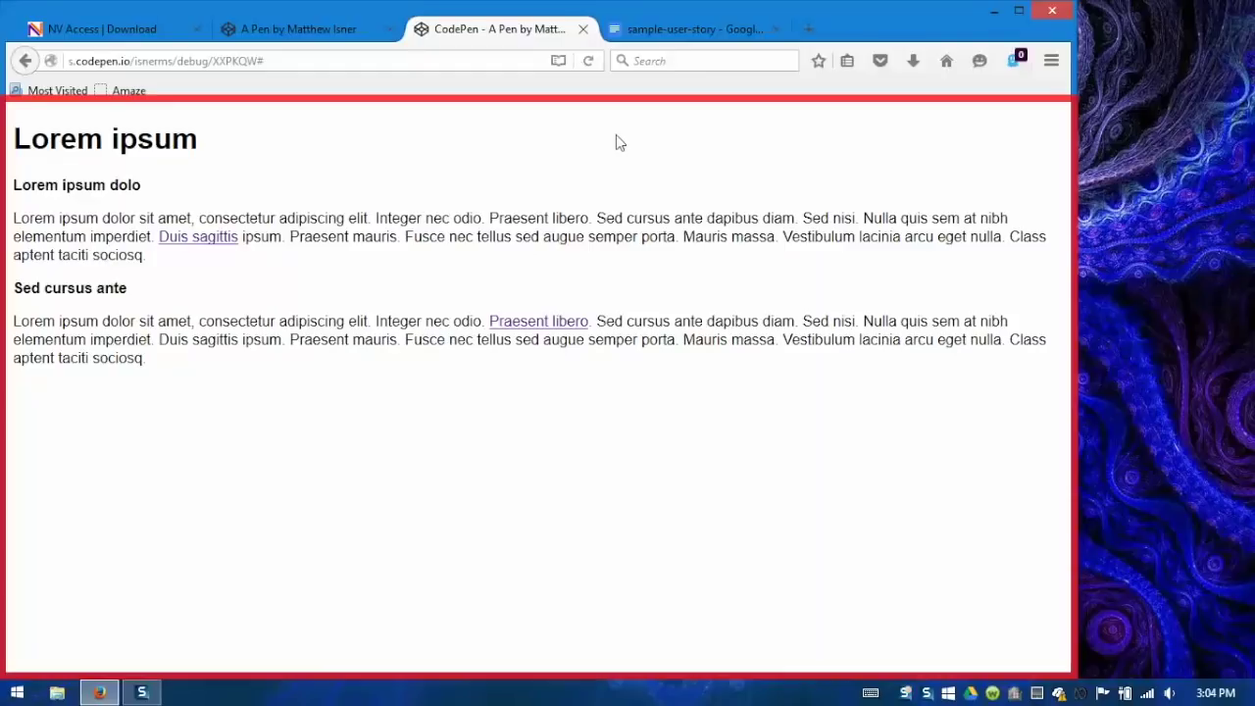
- Highlight the bold lines "Lorem ipsum dolo" and "Sed cursus ante" in turn, then clear the selection
{"action": "triple_click", "coordinate": [73, 186]}
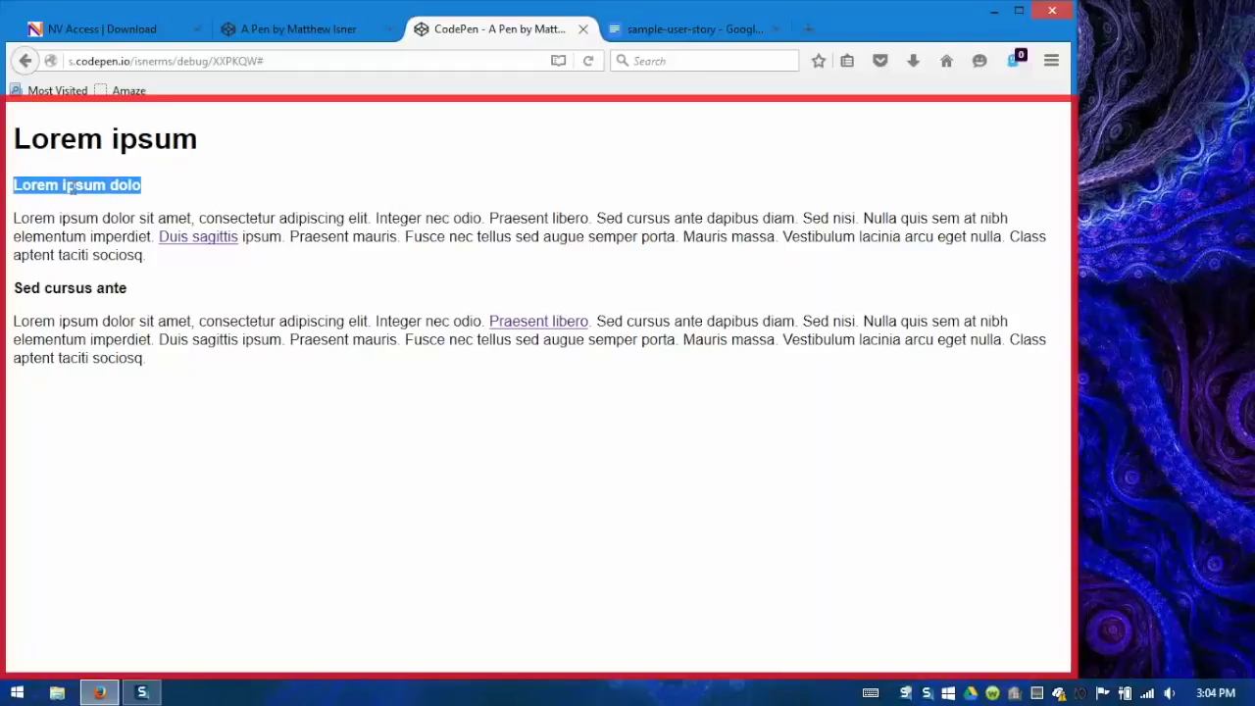
{"action": "triple_click", "coordinate": [76, 288]}
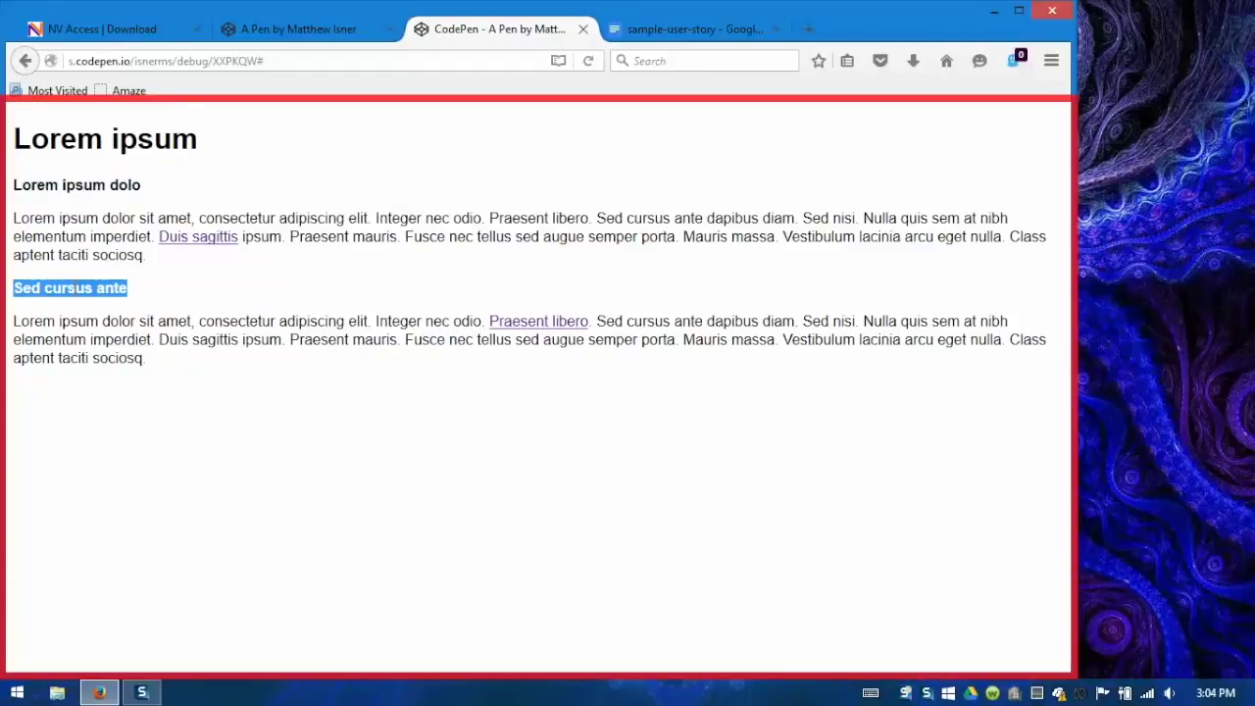
{"action": "left_click", "coordinate": [162, 290]}
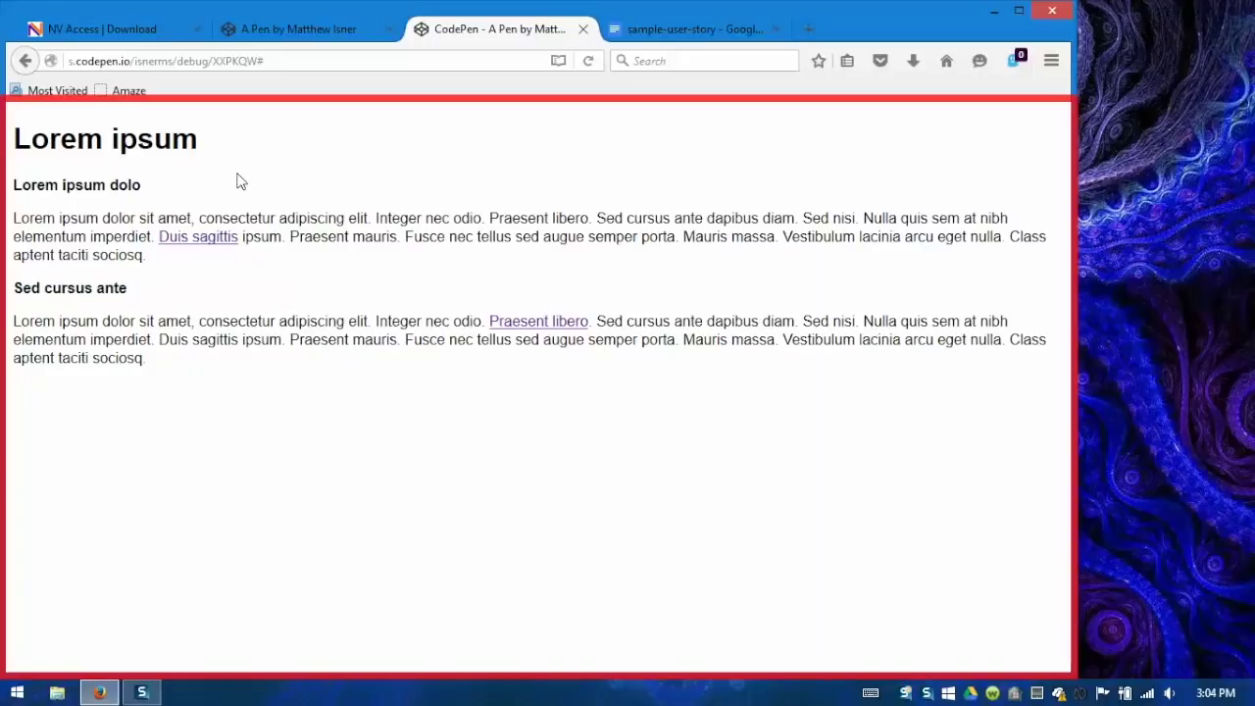
- Examine the pen's HTML and CSS for the two div elements with class "h2", then return to the sample page
{"action": "left_click", "coordinate": [316, 35]}
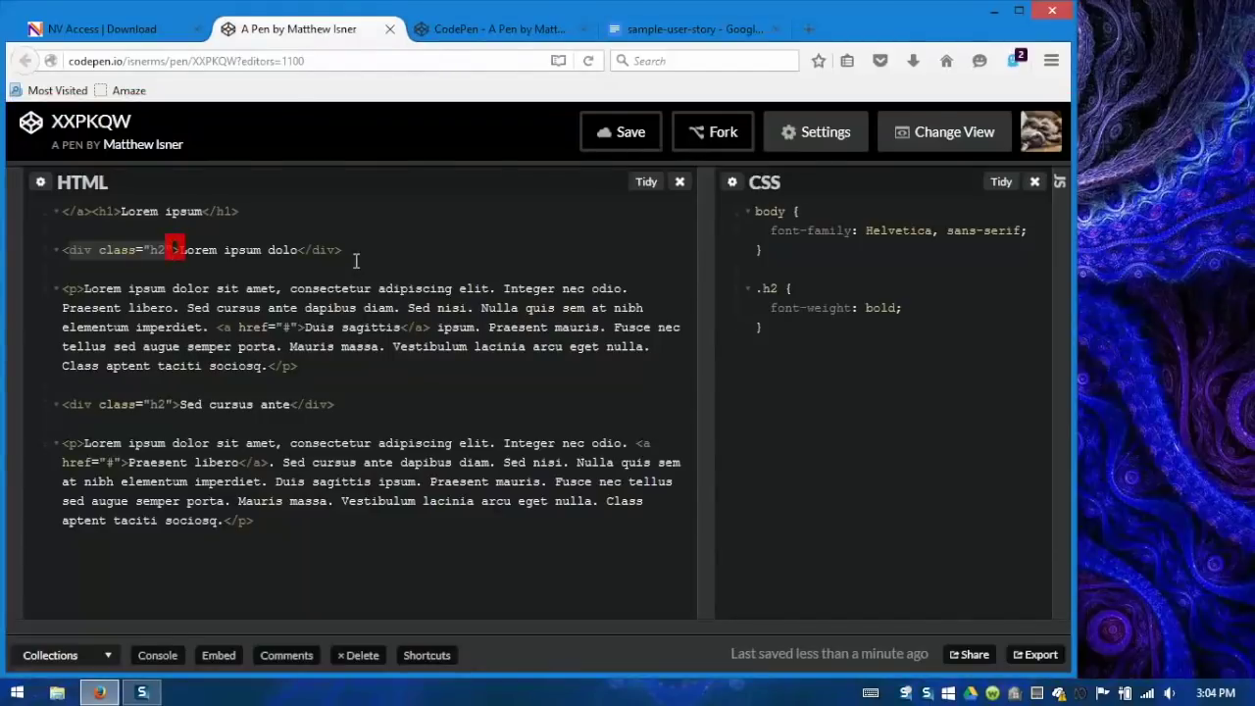
{"action": "left_click", "coordinate": [353, 250]}
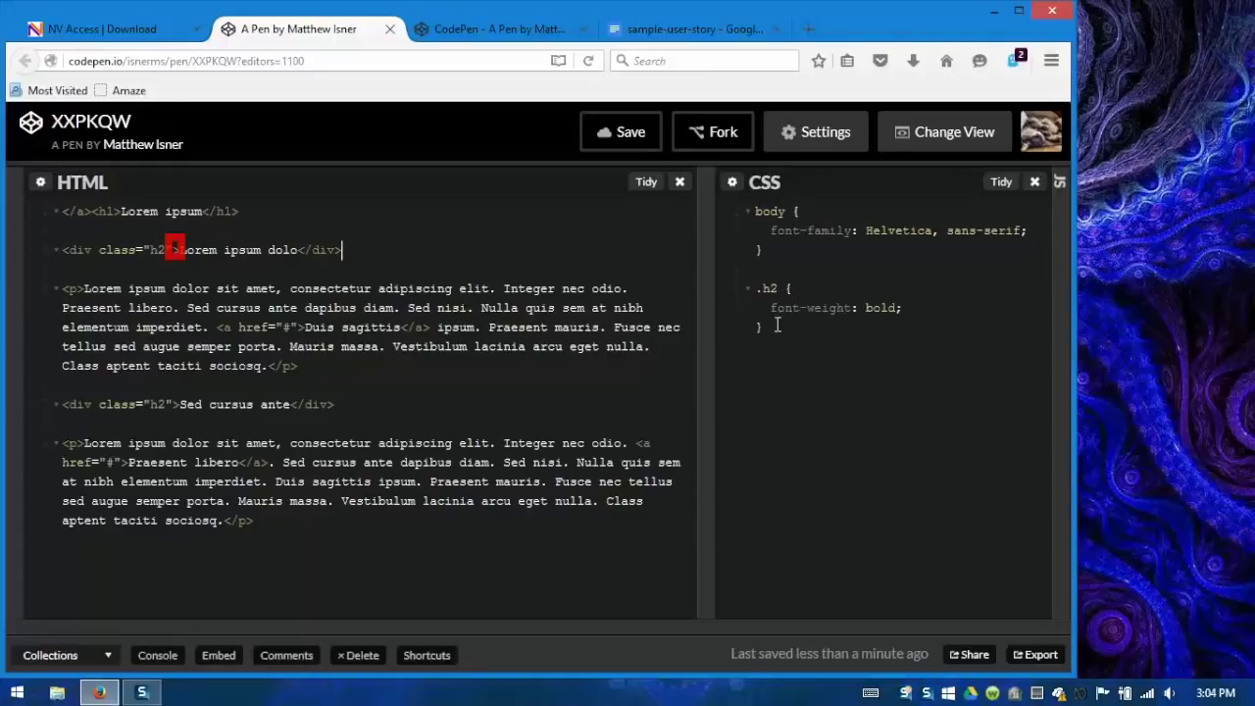
{"action": "left_click", "coordinate": [500, 29]}
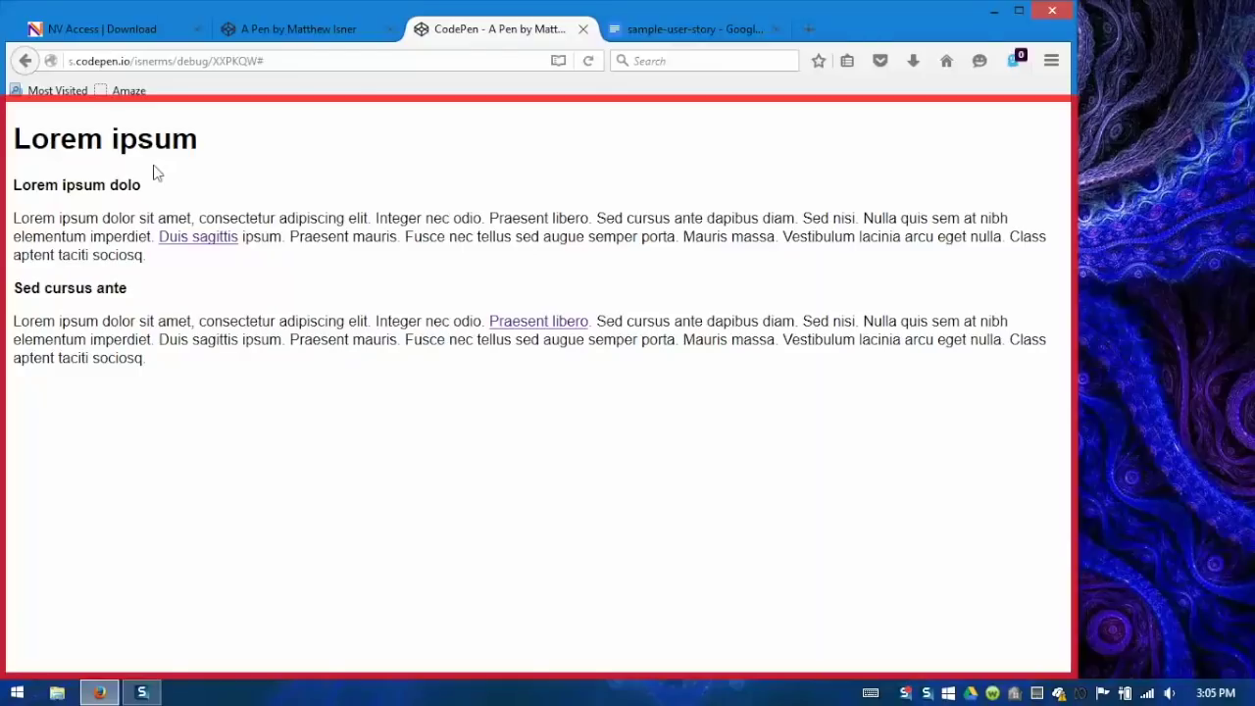
- Highlight the "Lorem ipsum dolo" line, then turn on NVDA's Speech Viewer and place it in the blank area beneath the page text
{"action": "left_click_drag", "start_coordinate": [140, 184], "coordinate": [12, 186]}
{"action": "key", "text": "Insert+n"}
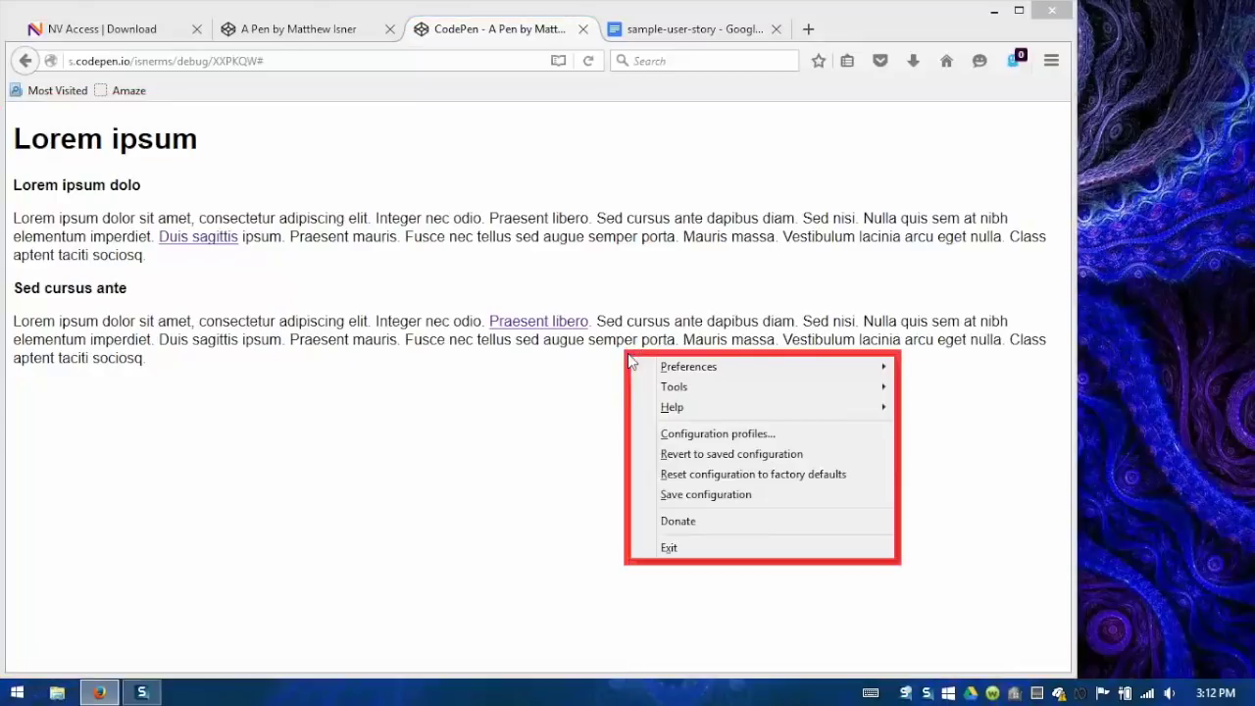
{"action": "key", "text": "t"}
{"action": "key", "text": "s"}
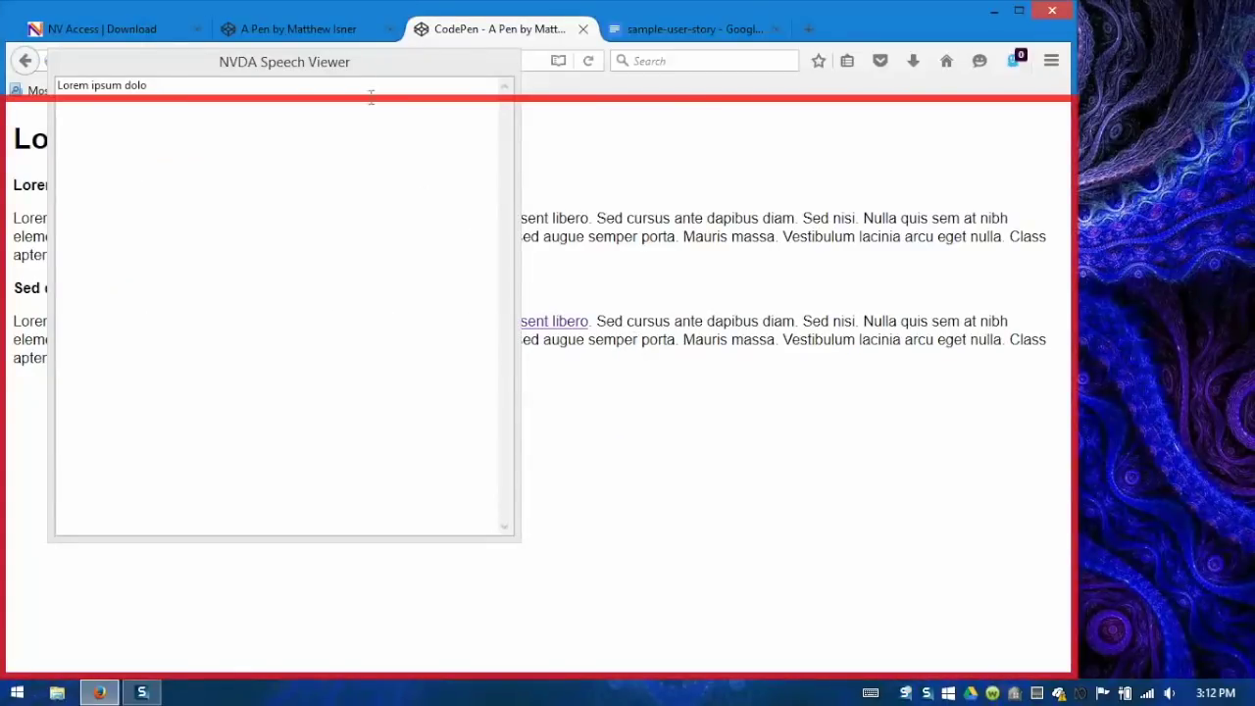
{"action": "left_click_drag", "start_coordinate": [377, 70], "coordinate": [871, 396]}
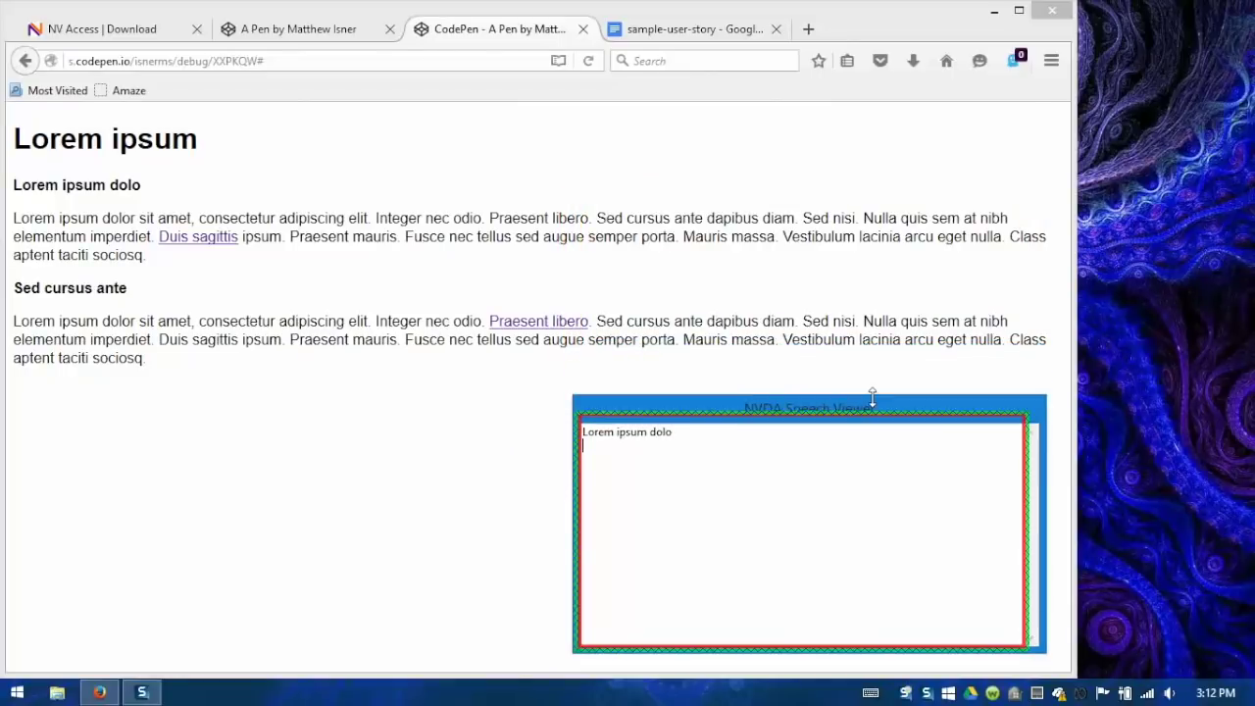
{"action": "left_click", "coordinate": [504, 174]}
- Jump back to the "Lorem ipsum" heading, read down line by line into the first paragraph, and return to "Lorem ipsum dolo"
{"action": "key", "text": "shift+h"}
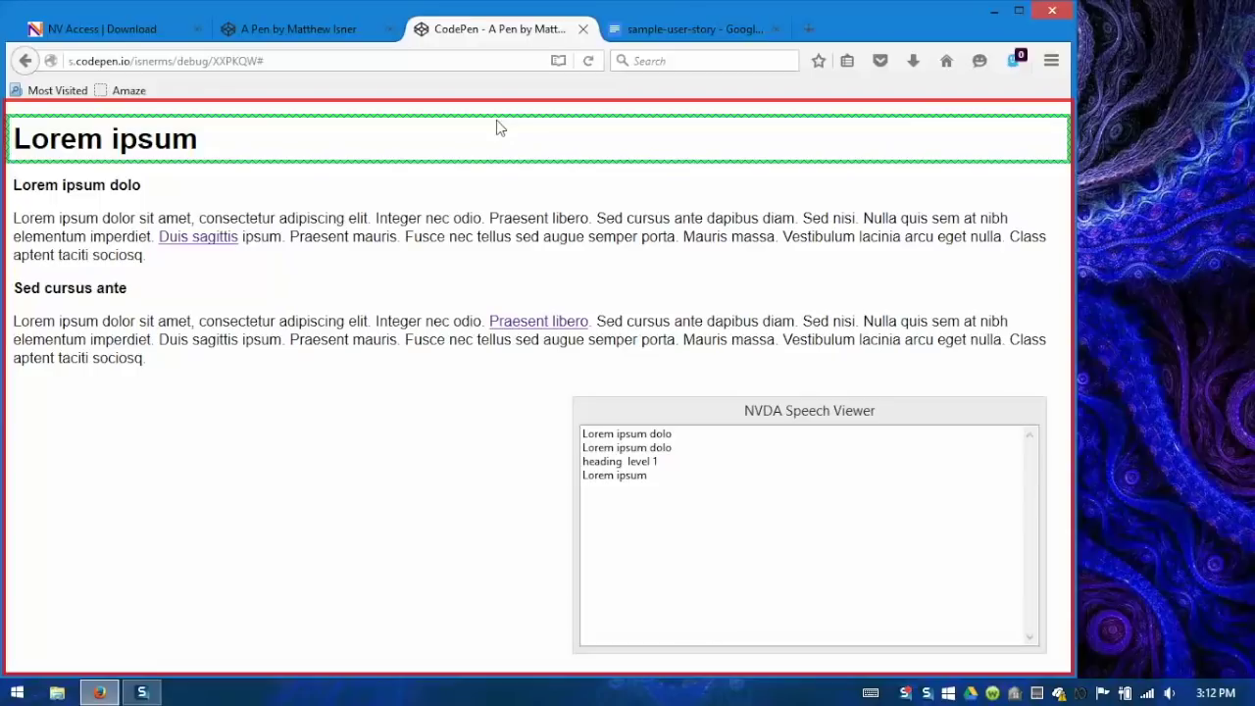
{"action": "key", "text": "Down"}
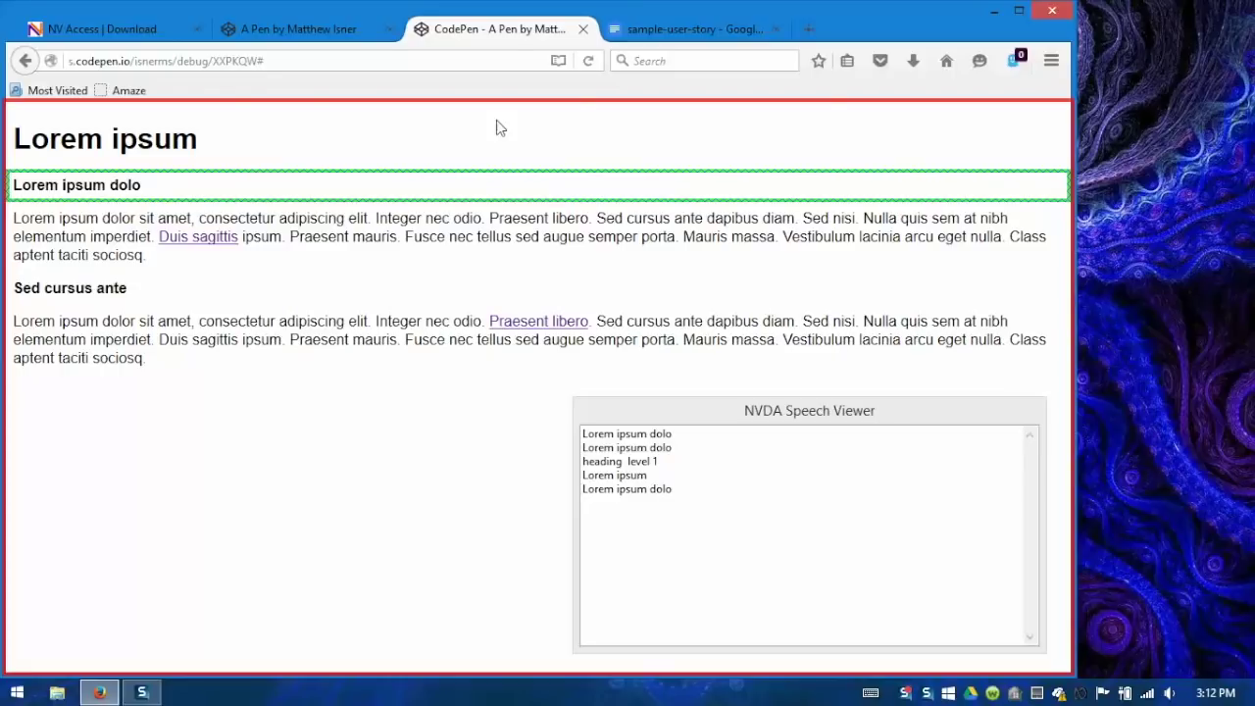
{"action": "key", "text": "Down"}
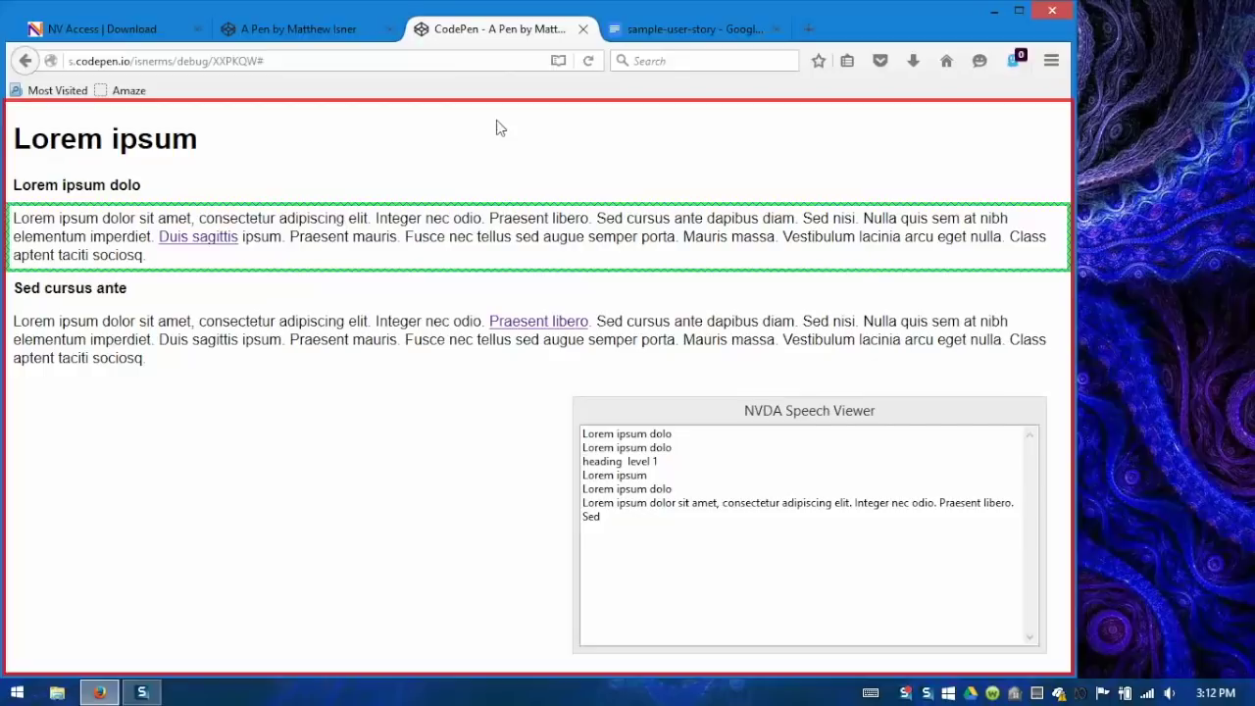
{"action": "key", "text": "Up"}
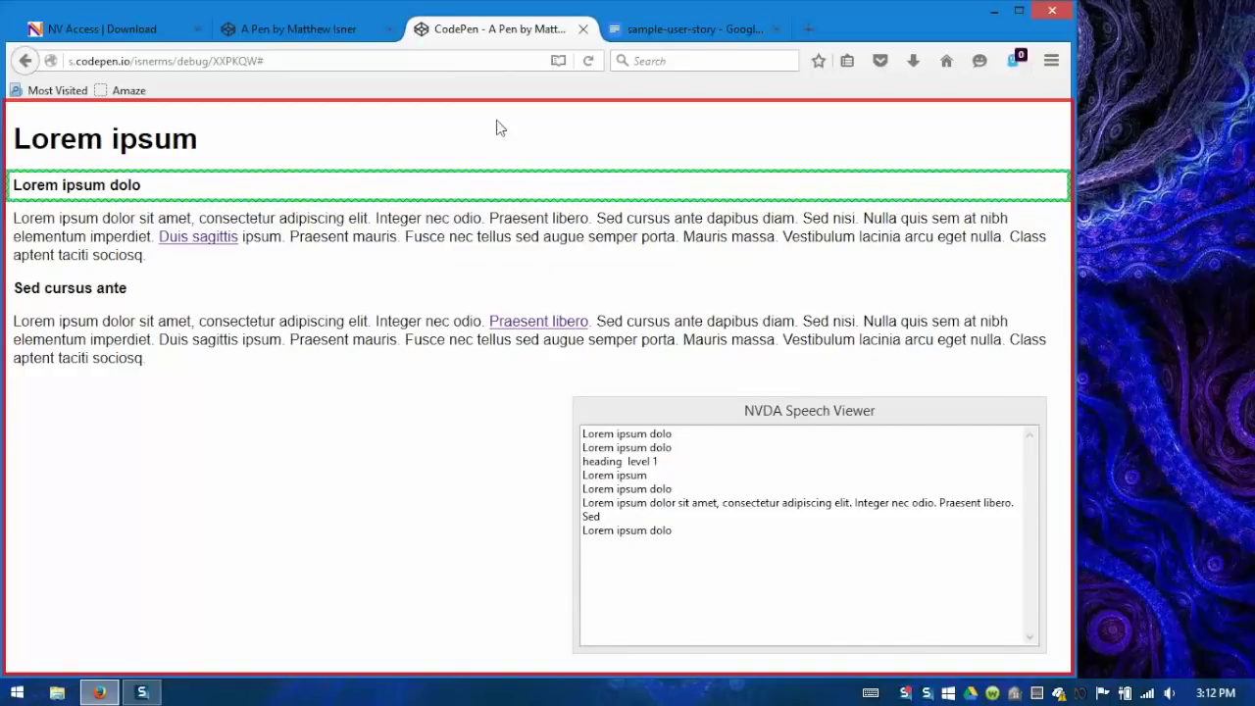
- Turn off NVDA's Speech Viewer
{"action": "key", "text": "insert+n"}
{"action": "key", "text": "t"}
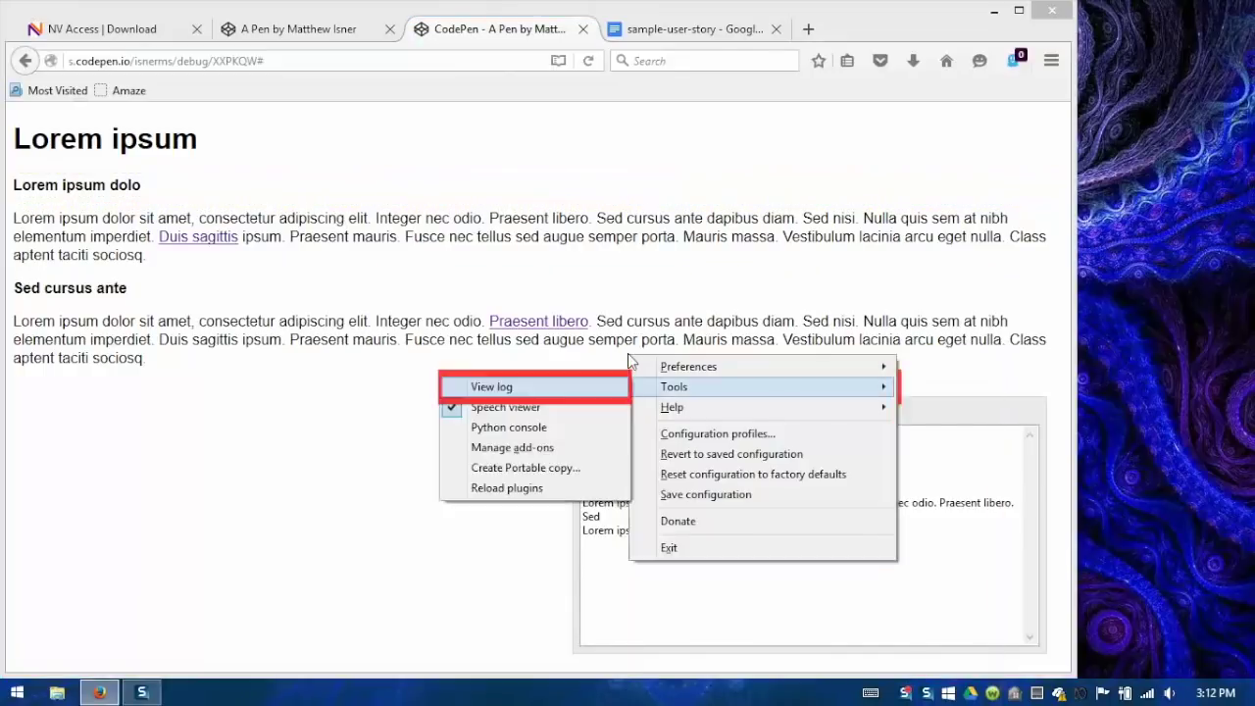
{"action": "key", "text": "Down"}
{"action": "key", "text": "Return"}
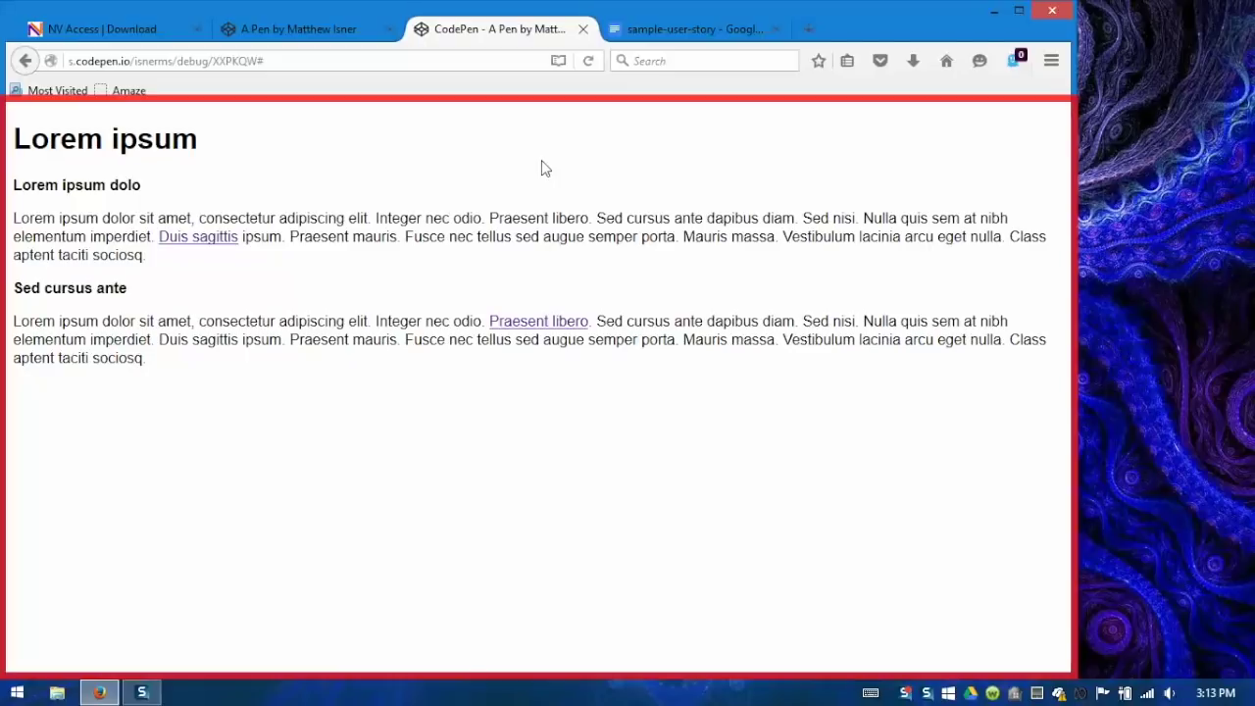
- Following the user story's remediation, add role="heading" and aria-level="2" to the "Lorem ipsum dolo" and "Sed cursus ante" divs, and save the pen
{"action": "left_click", "coordinate": [687, 28]}
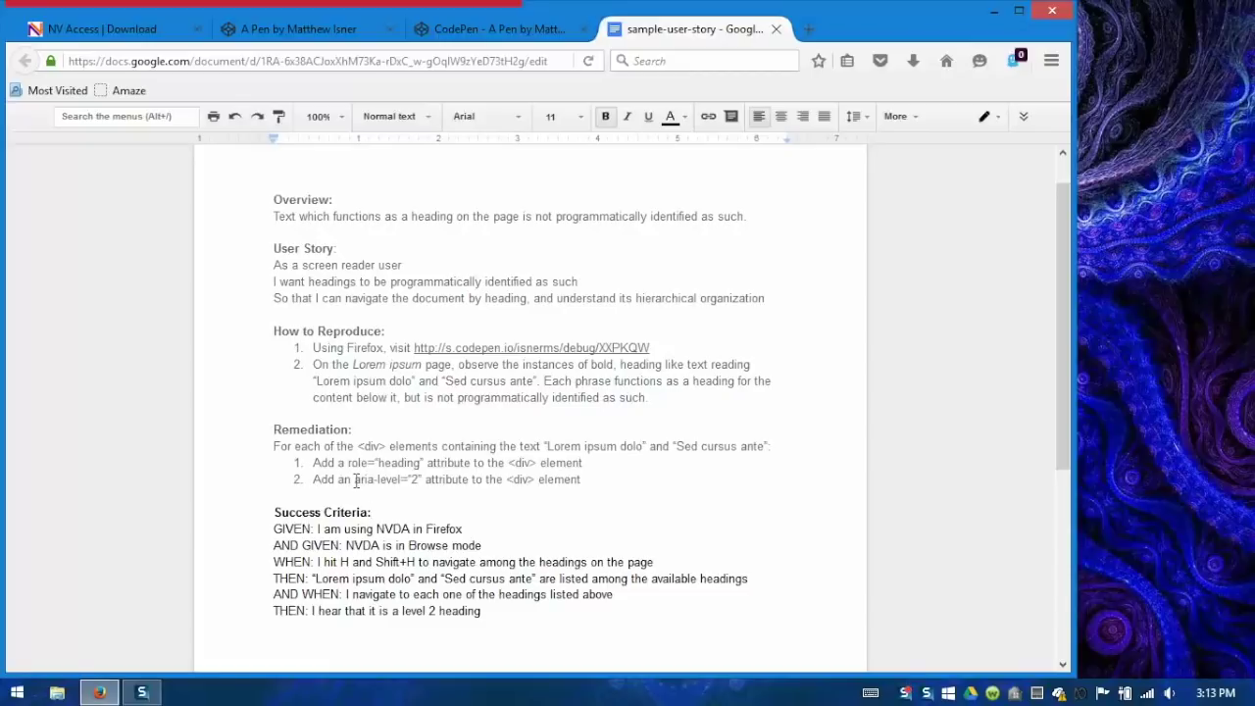
{"action": "left_click", "coordinate": [329, 36]}
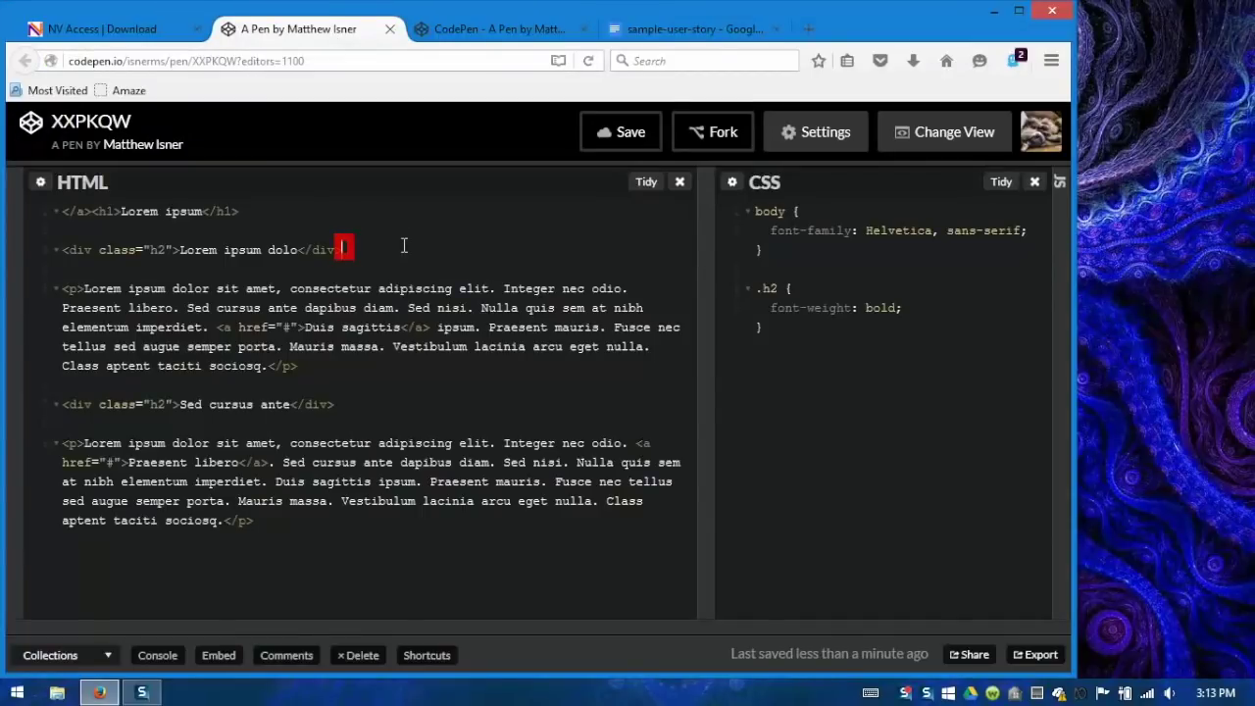
{"action": "type", "text": "role=\"heading\" aria-level=\"2\""}
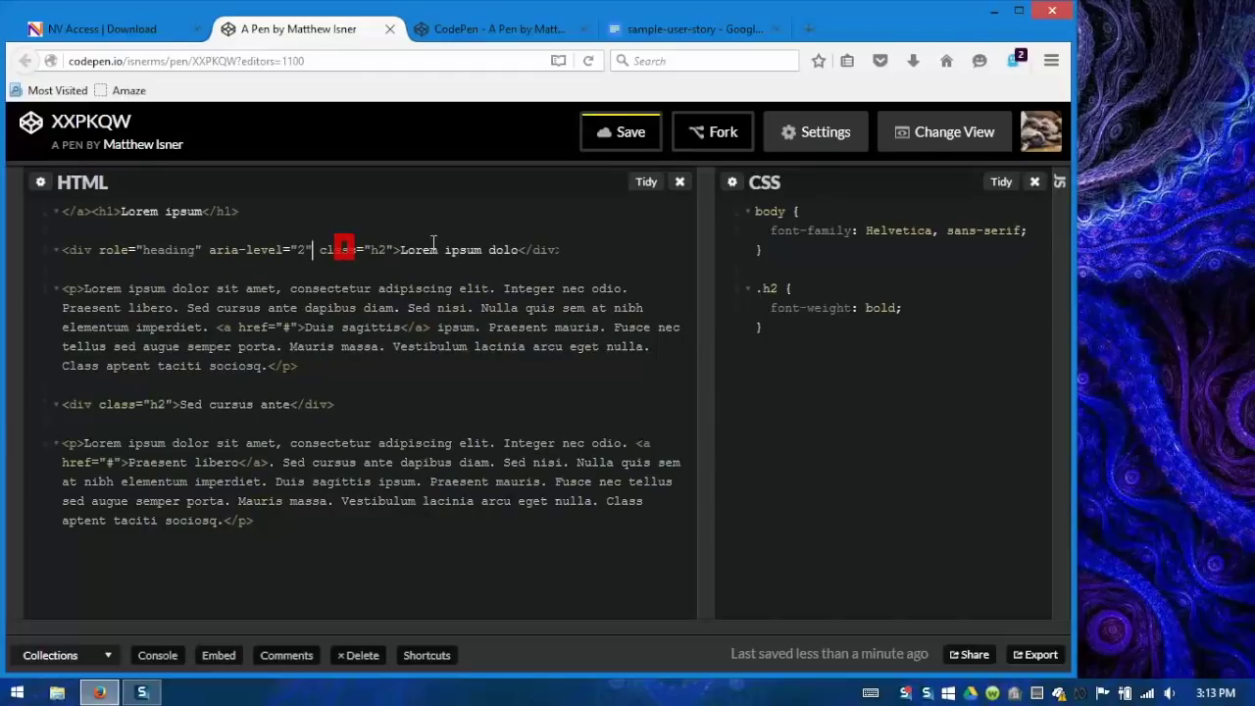
{"action": "type", "text": "role=\"heading\" aria-level=\"2\""}
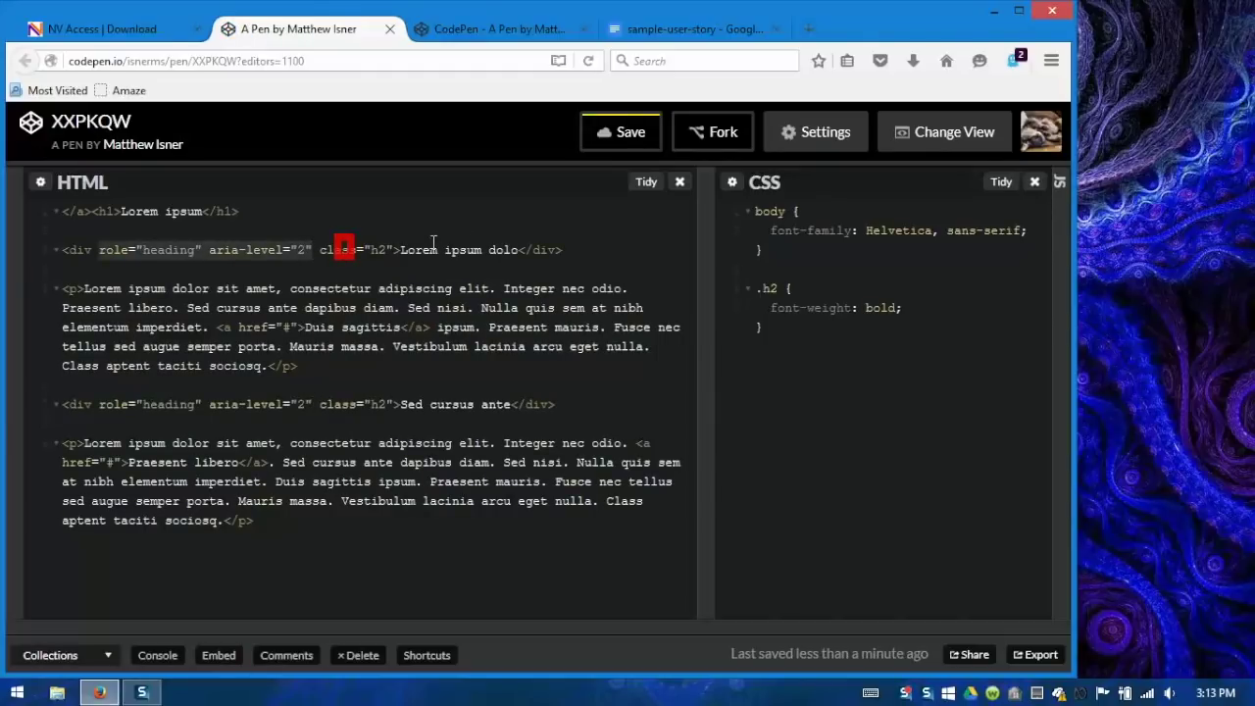
{"action": "left_click", "coordinate": [613, 132]}
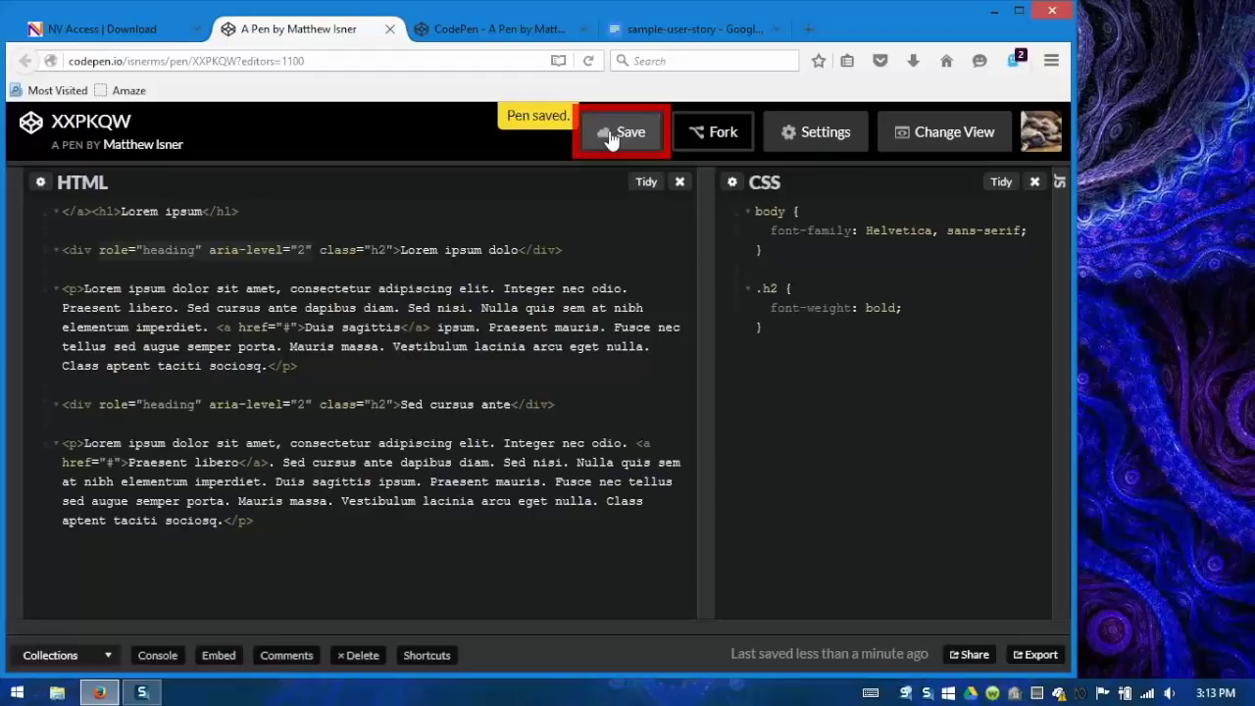
- View the sample page, check the success criteria in the sample-user-story document, and return to the page
{"action": "left_click", "coordinate": [489, 29]}
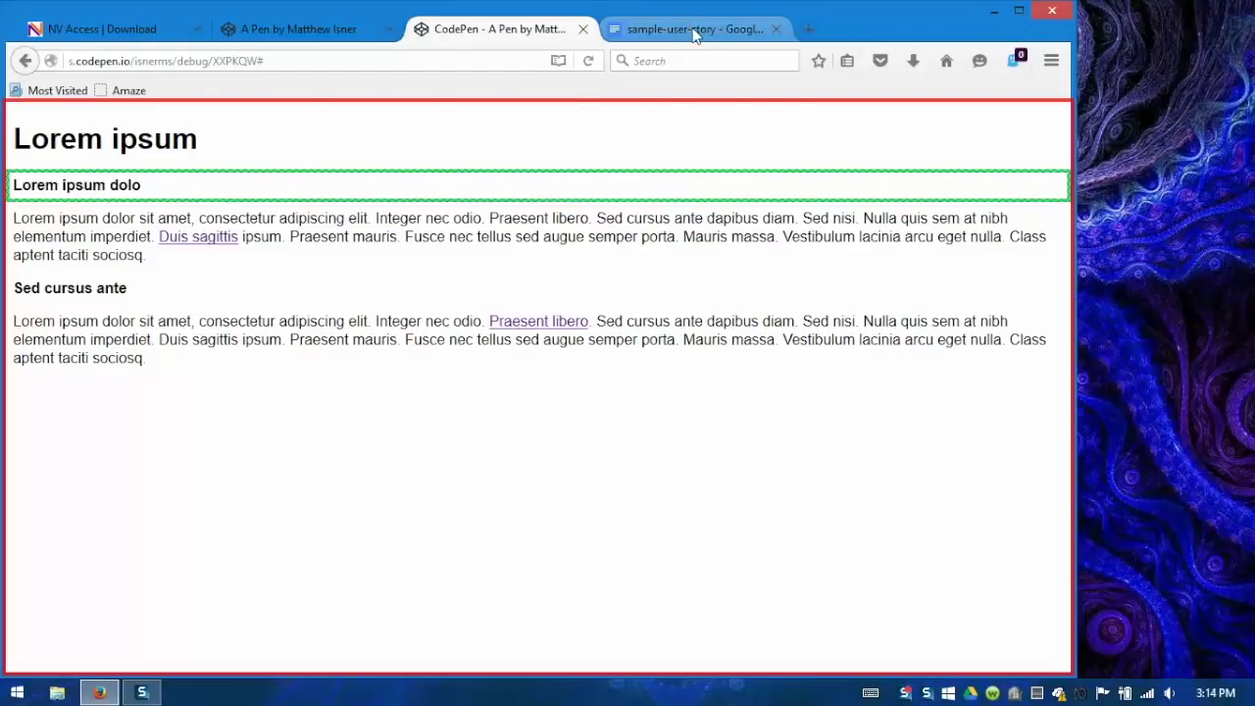
{"action": "left_click", "coordinate": [693, 37]}
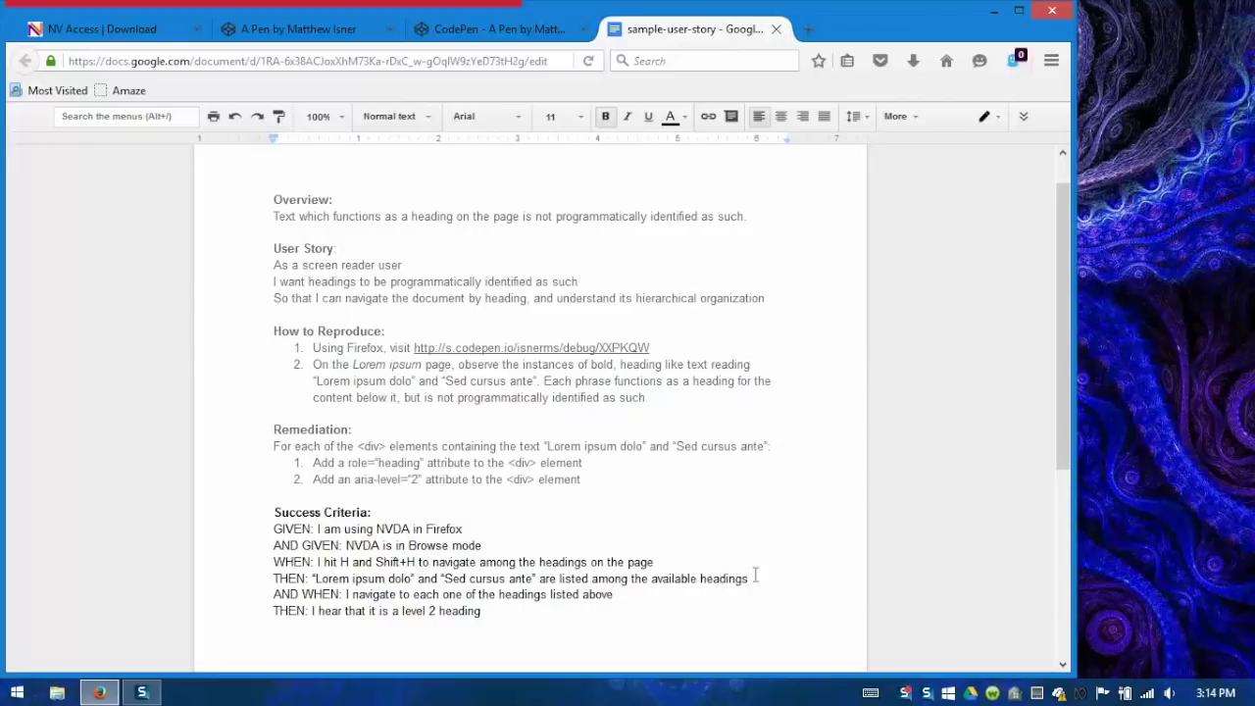
{"action": "left_click", "coordinate": [486, 29]}
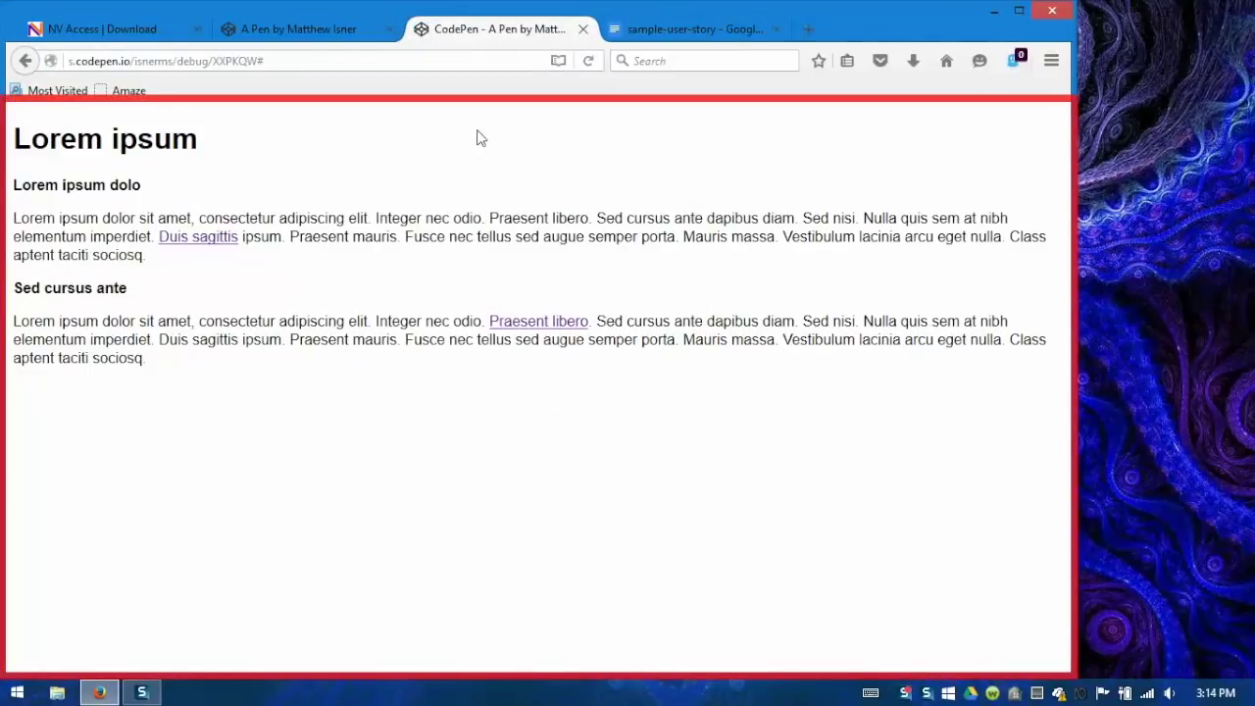
- Open the Speech Viewer again, move it below the second paragraph, and return focus to the sample page
{"action": "key", "text": "Insert+n"}
{"action": "key", "text": "t"}
{"action": "key", "text": "s"}
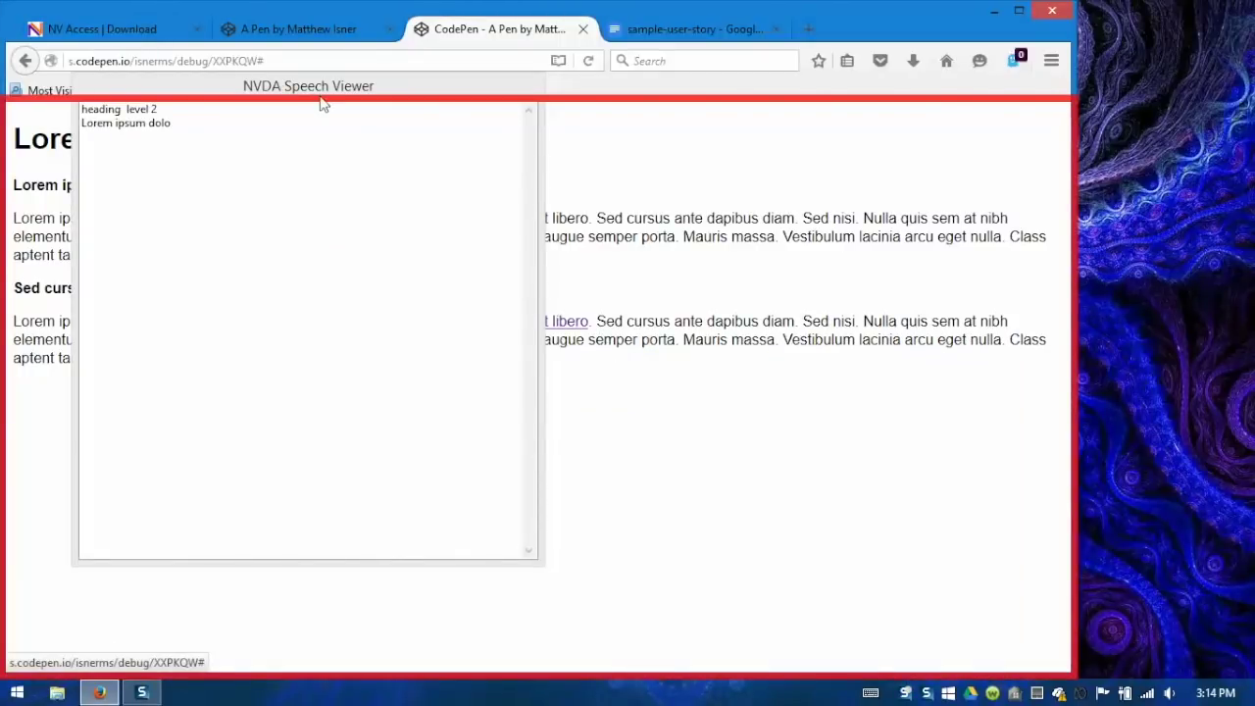
{"action": "left_click_drag", "start_coordinate": [324, 105], "coordinate": [830, 402]}
{"action": "left_click", "coordinate": [431, 130]}
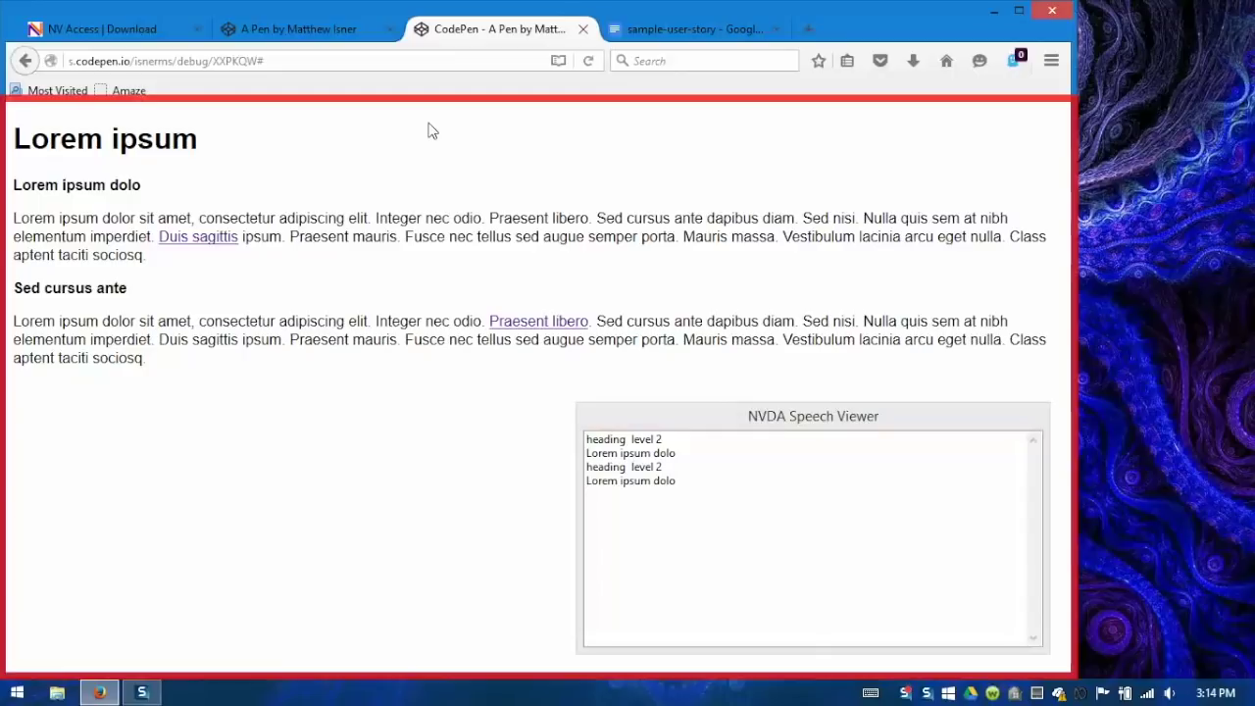
- Move to the "Lorem ipsum" heading and switch NVDA between focus mode and browse mode twice, ending in browse mode
{"action": "key", "text": "shift+h"}
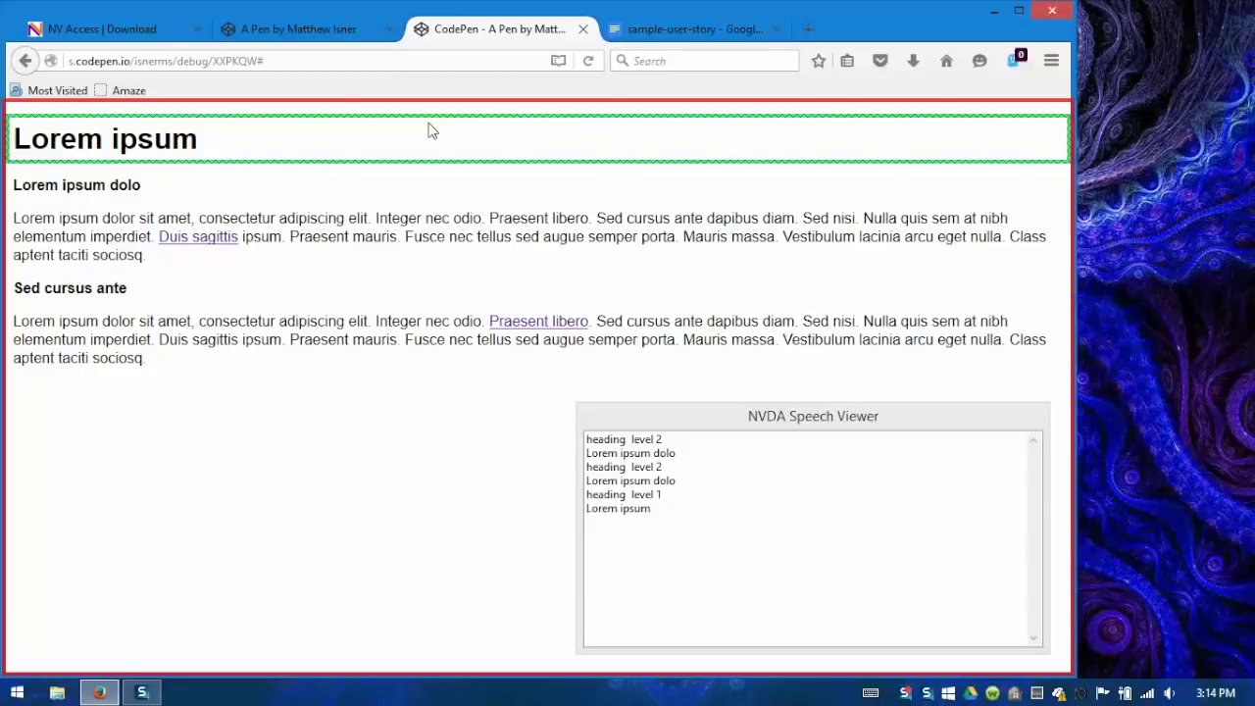
{"action": "key", "text": "Insert+space"}
{"action": "key", "text": "Insert+space"}
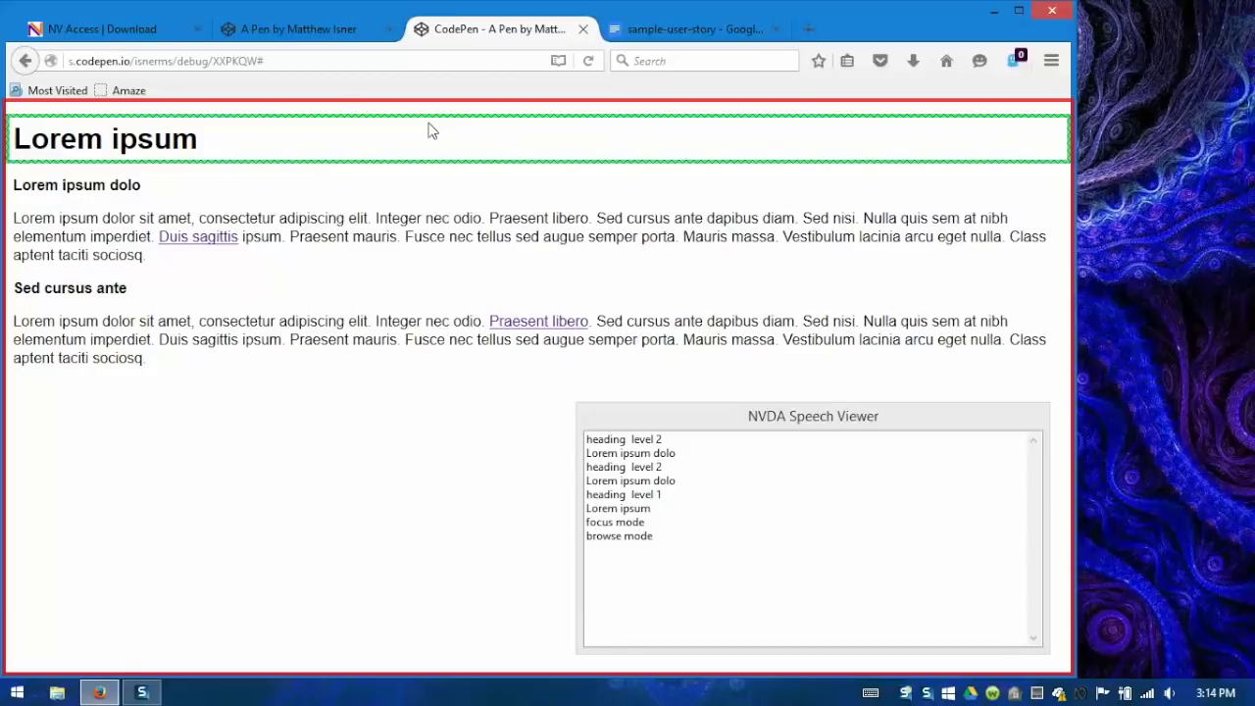
{"action": "key", "text": "Insert+space"}
{"action": "key", "text": "Insert+space"}
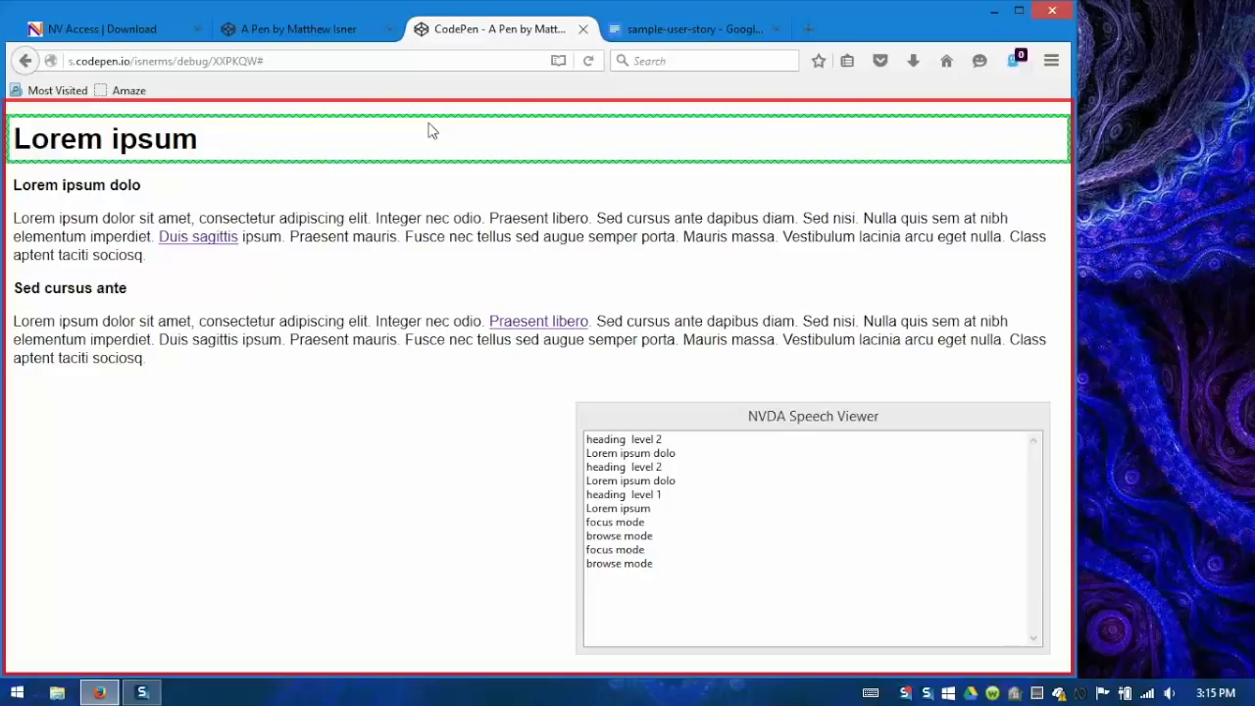
- Navigate forward and backward through all the page's headings in browse mode, finishing on "Sed cursus ante"
{"action": "key", "text": "h"}
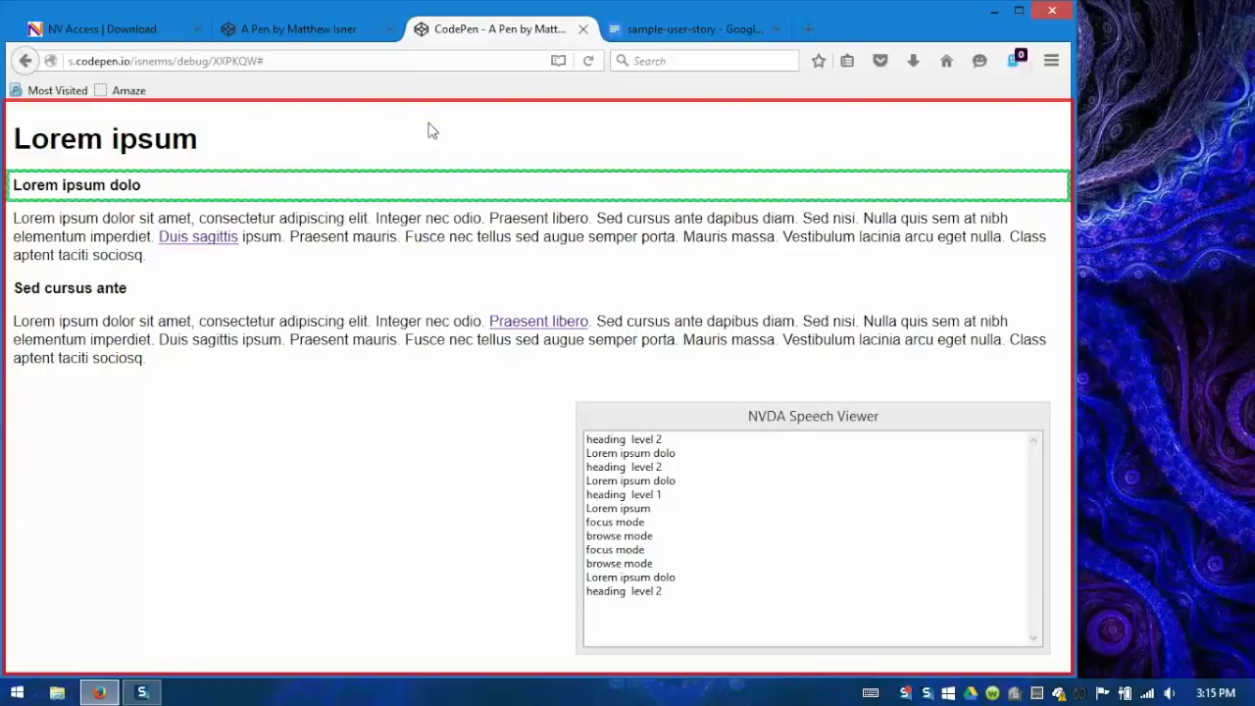
{"action": "key", "text": "h"}
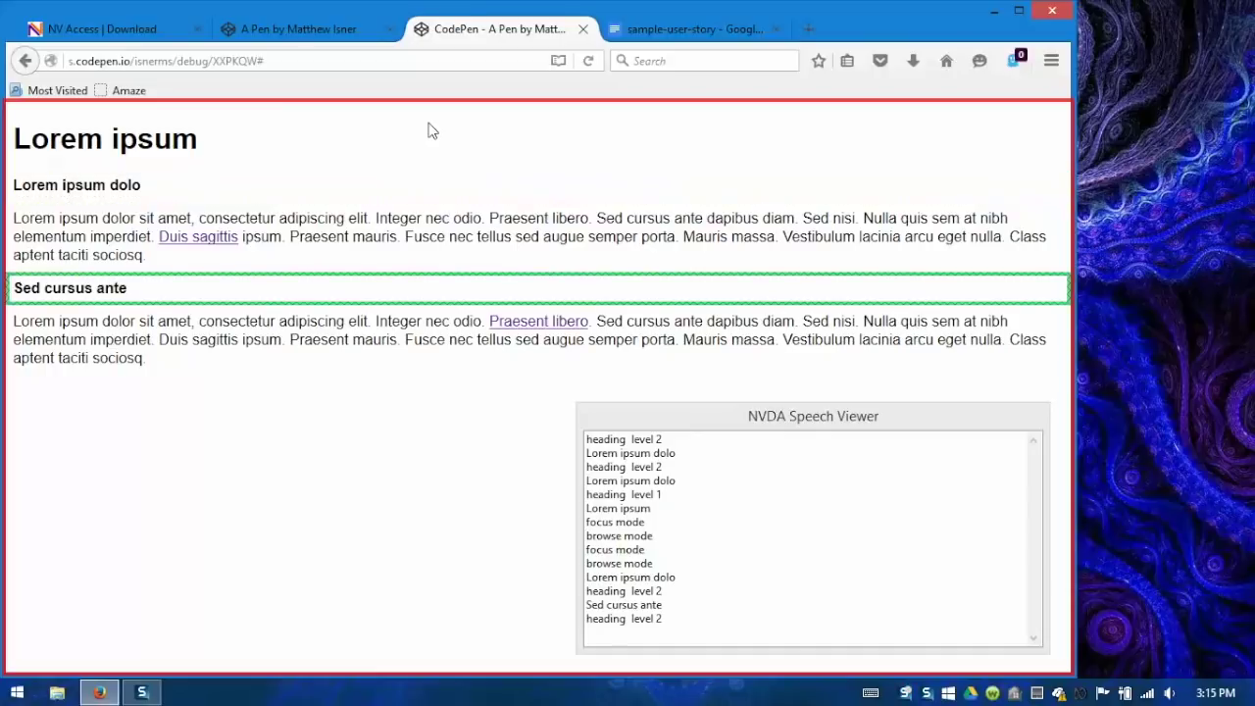
{"action": "key", "text": "h"}
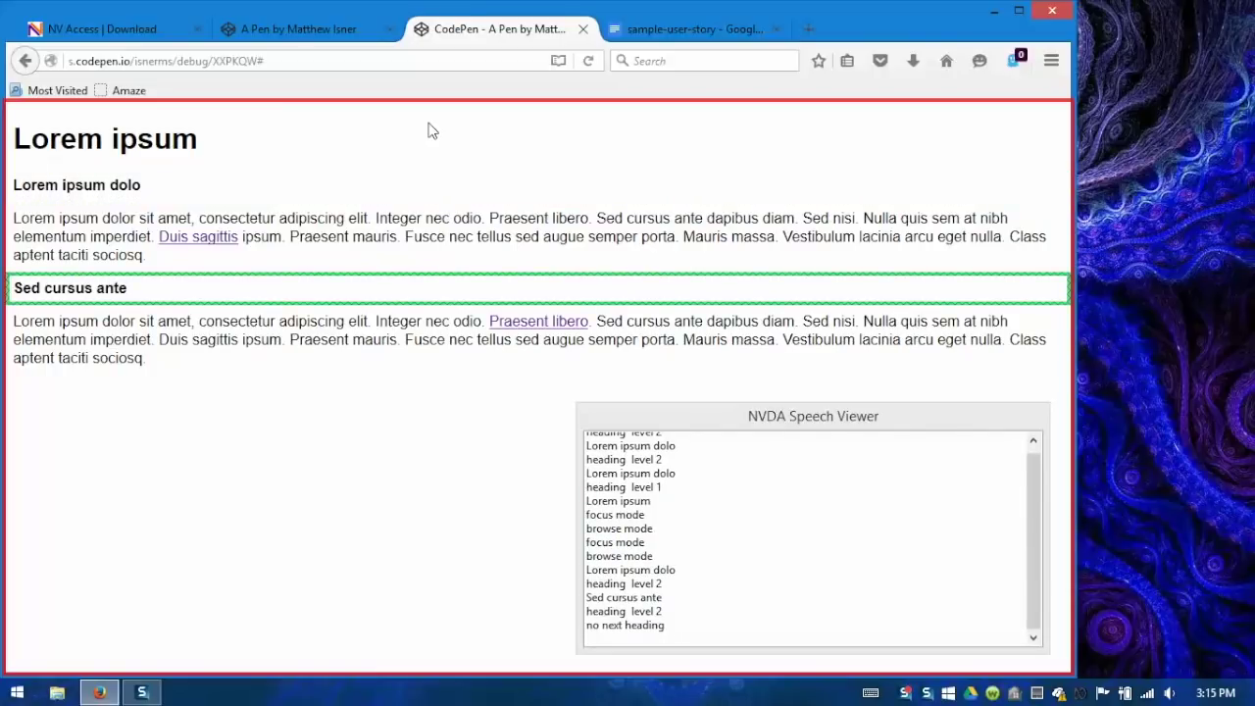
{"action": "key", "text": "shift+h"}
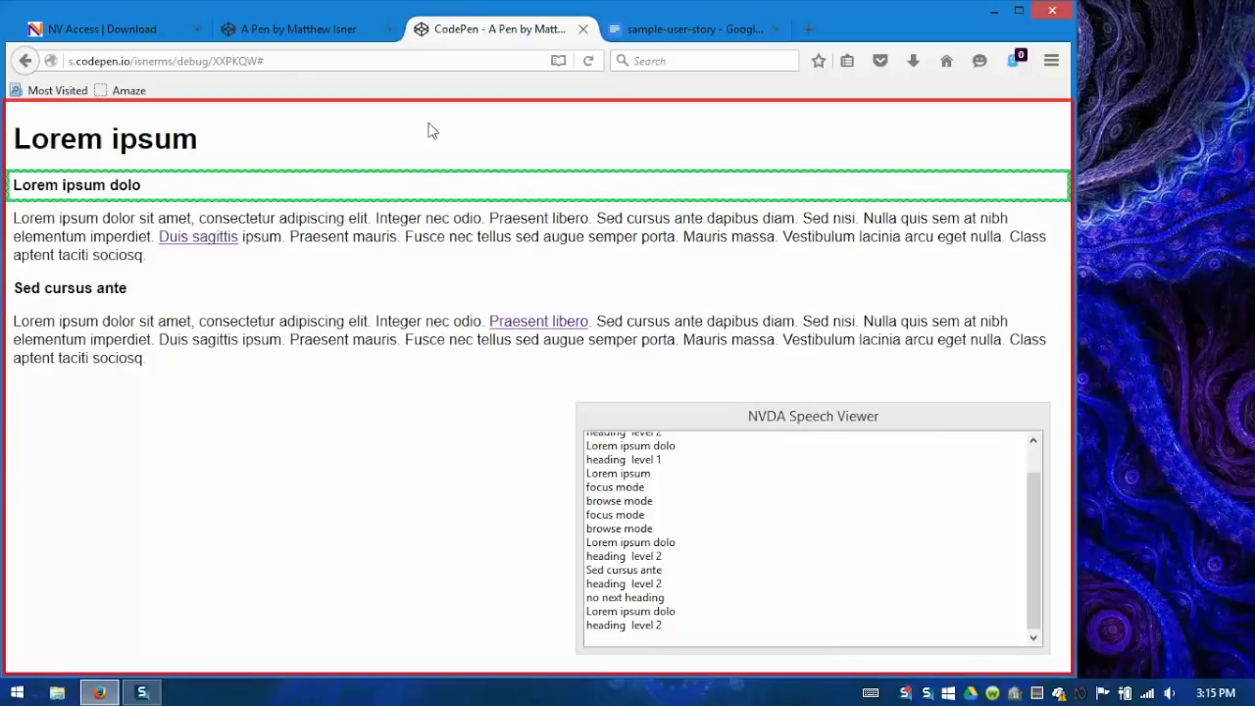
{"action": "key", "text": "shift+h"}
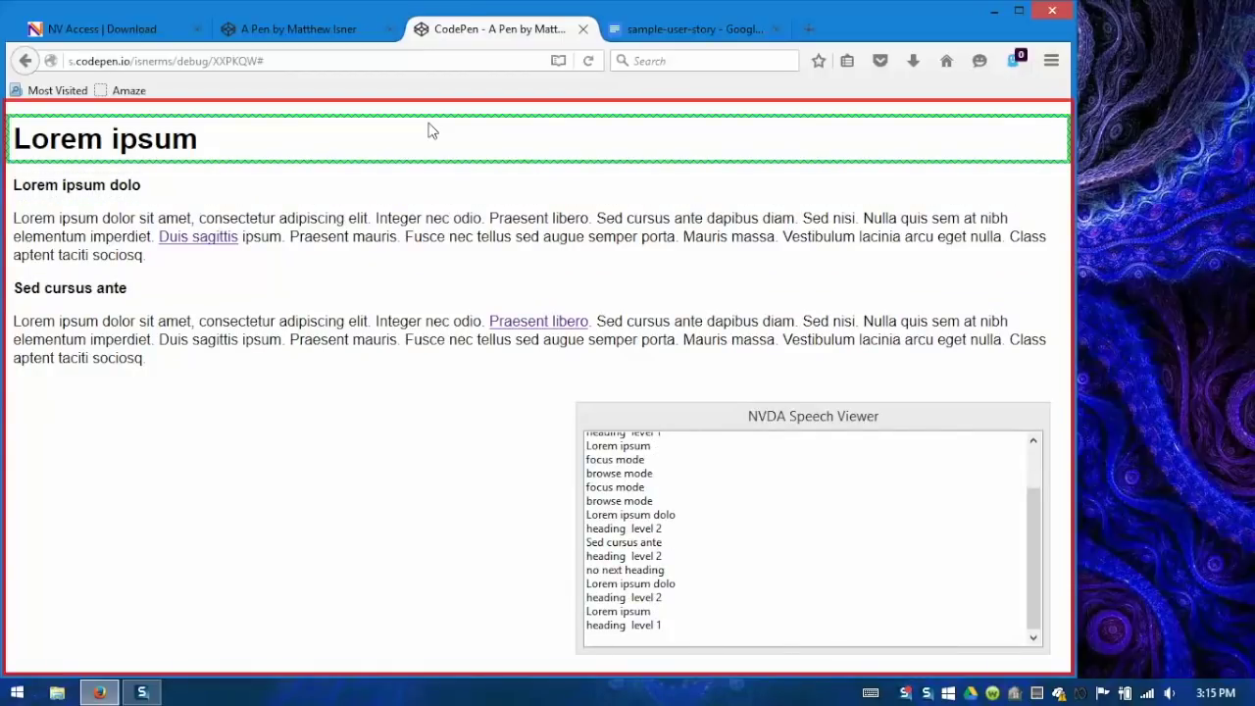
{"action": "key", "text": "h"}
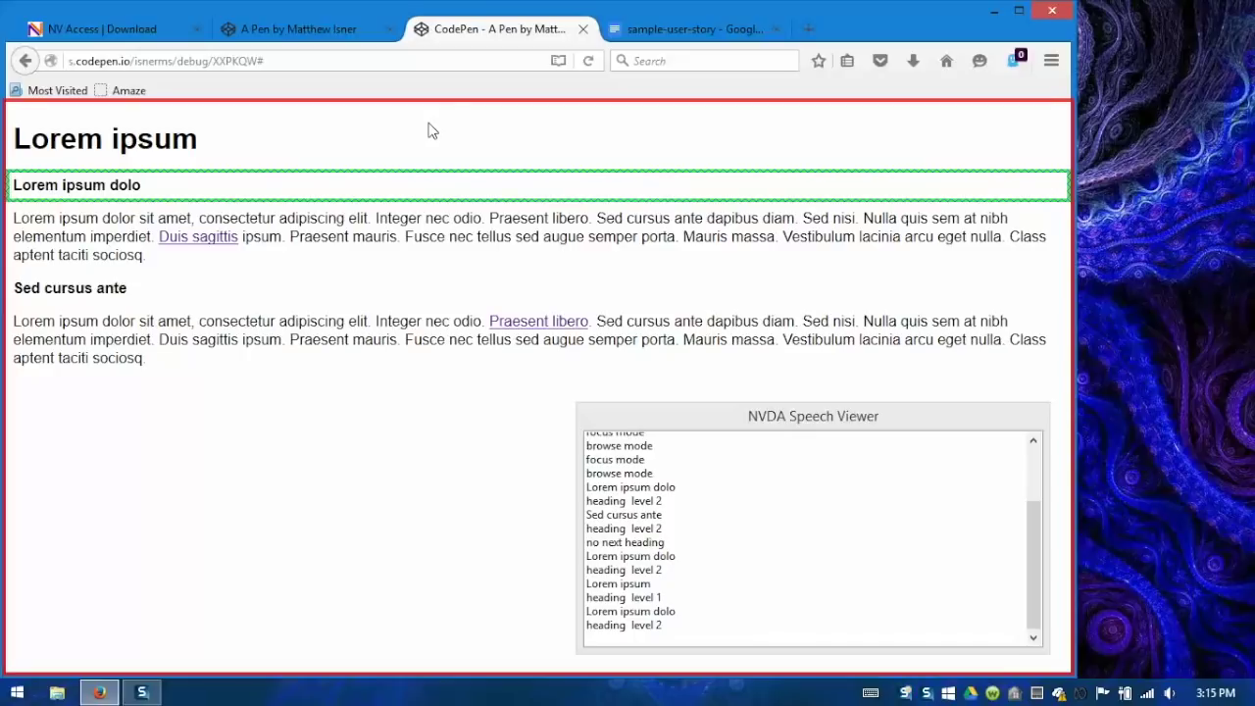
{"action": "key", "text": "shift+h"}
{"action": "key", "text": "h"}
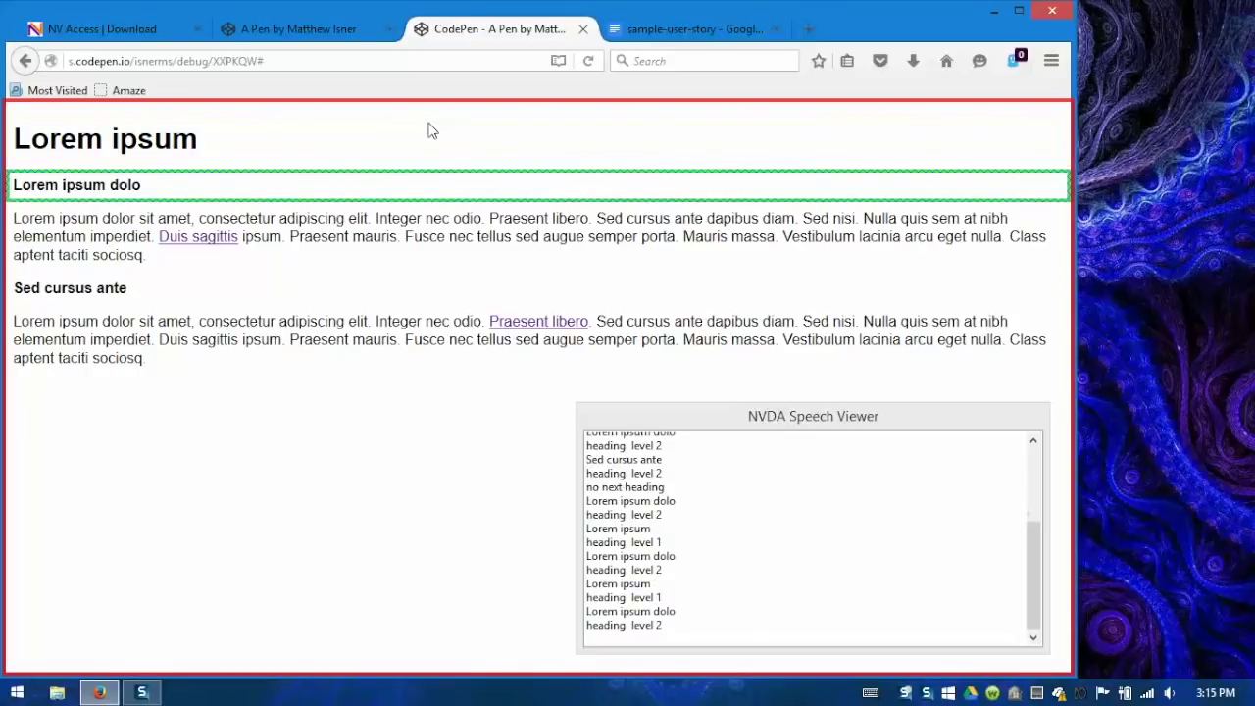
{"action": "key", "text": "h"}
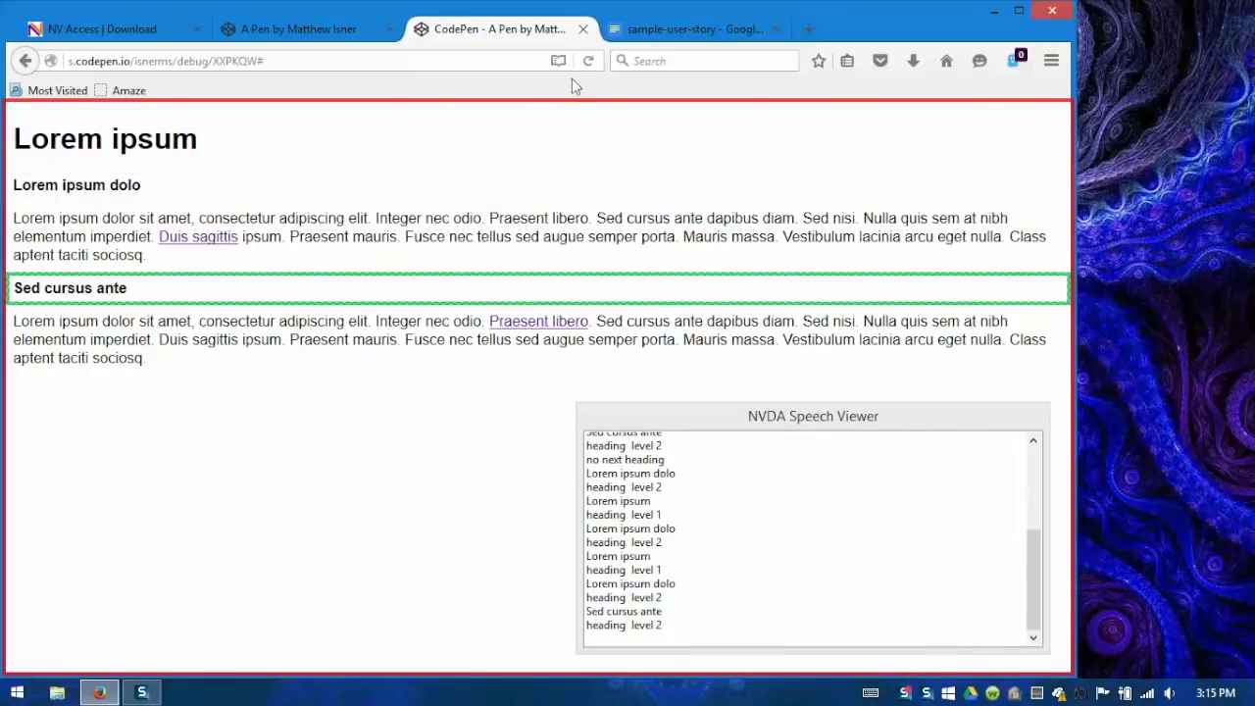
- Move the Speech Viewer aside to read the user story's success criteria, then restore its place beneath the sample page's text
{"action": "left_click", "coordinate": [712, 29]}
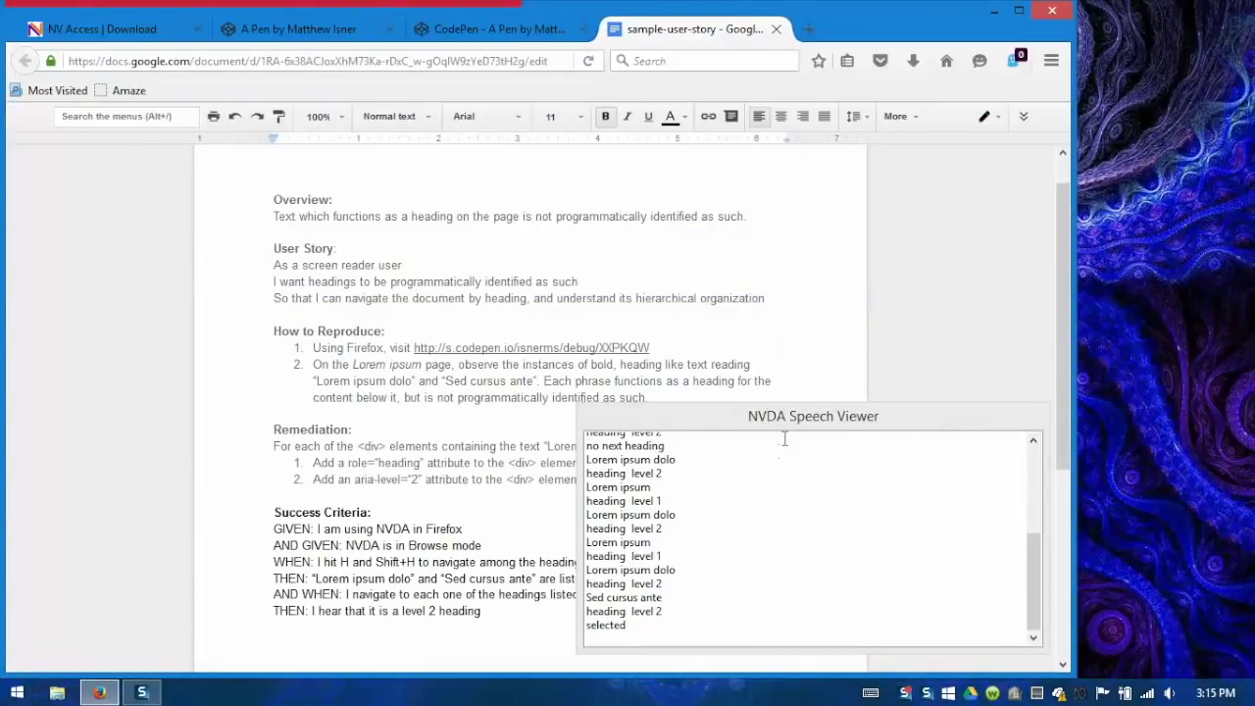
{"action": "left_click_drag", "start_coordinate": [793, 423], "coordinate": [790, 235]}
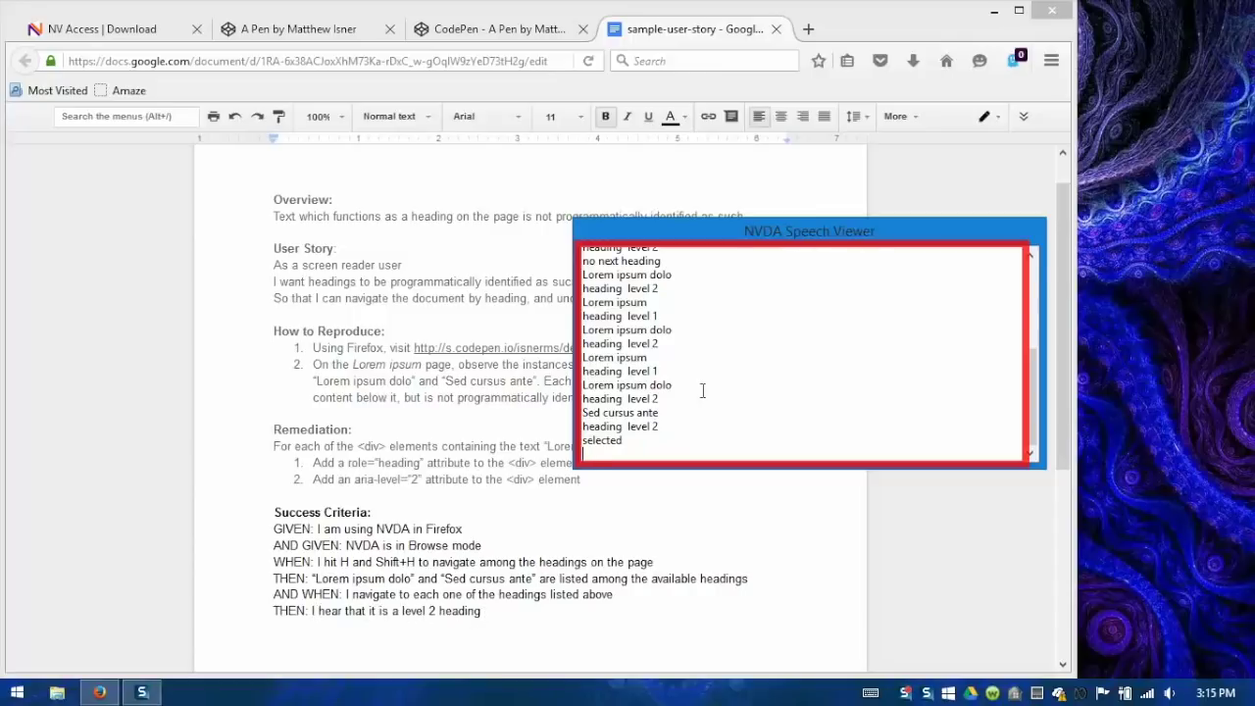
{"action": "left_click", "coordinate": [453, 30]}
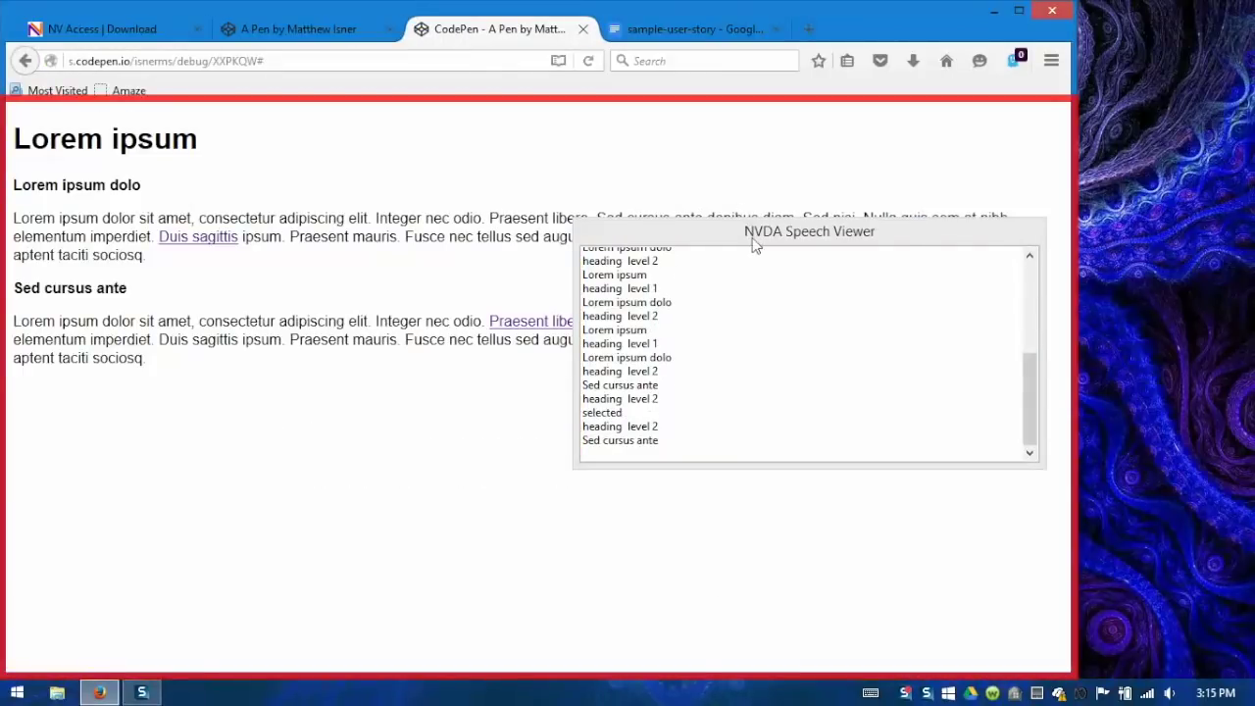
{"action": "left_click_drag", "start_coordinate": [751, 235], "coordinate": [751, 419]}
{"action": "left_click", "coordinate": [479, 144]}
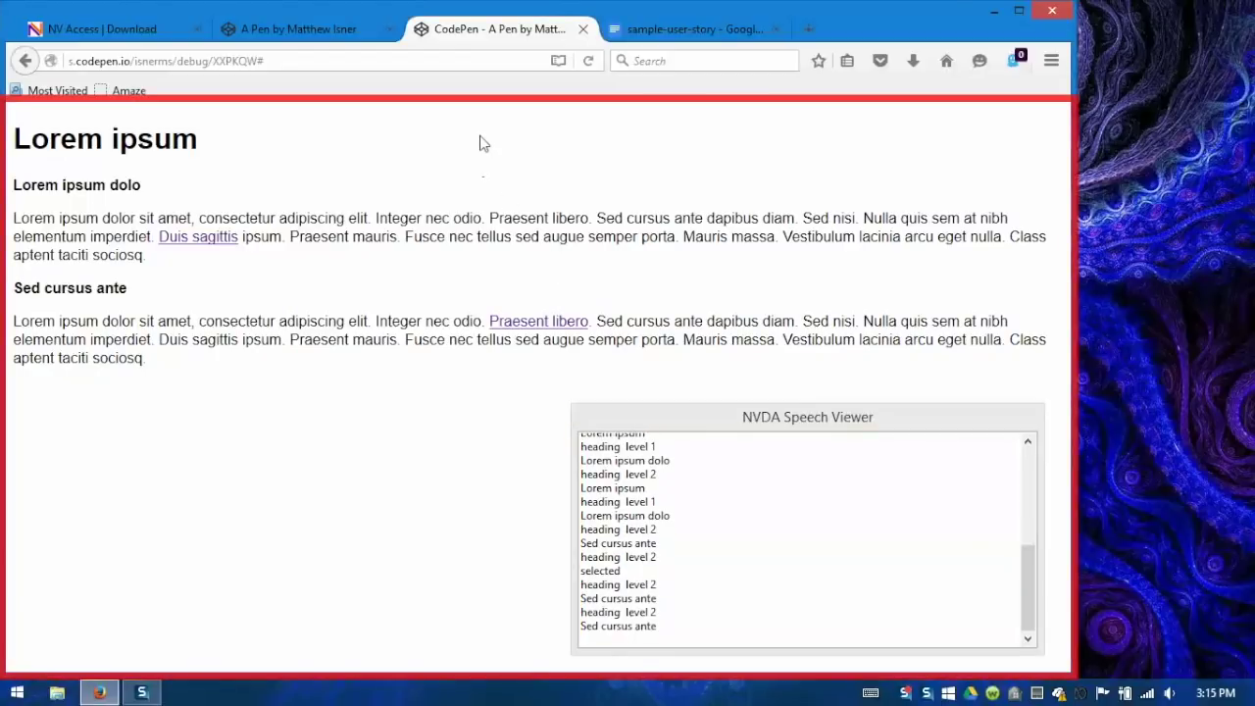
- Read the line above "Sed cursus ante", then navigate by heading to "Lorem ipsum dolo" and on to "Sed cursus ante"
{"action": "key", "text": "Up"}
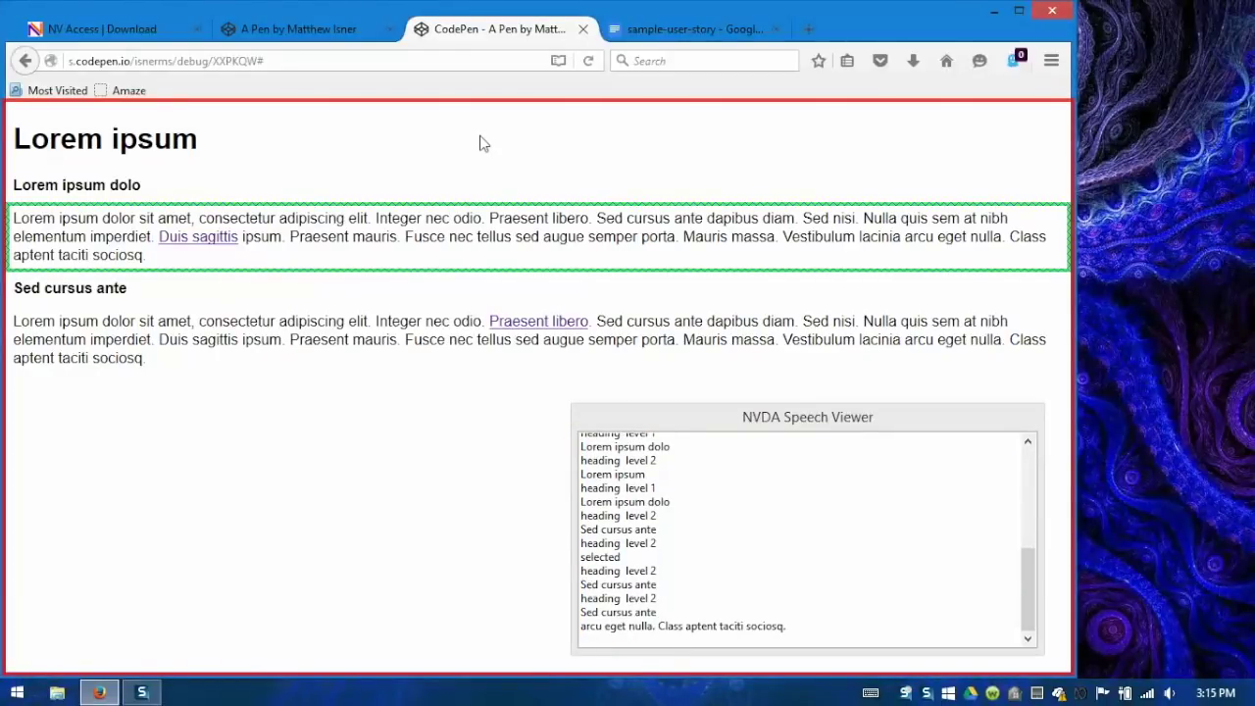
{"action": "key", "text": "shift+h"}
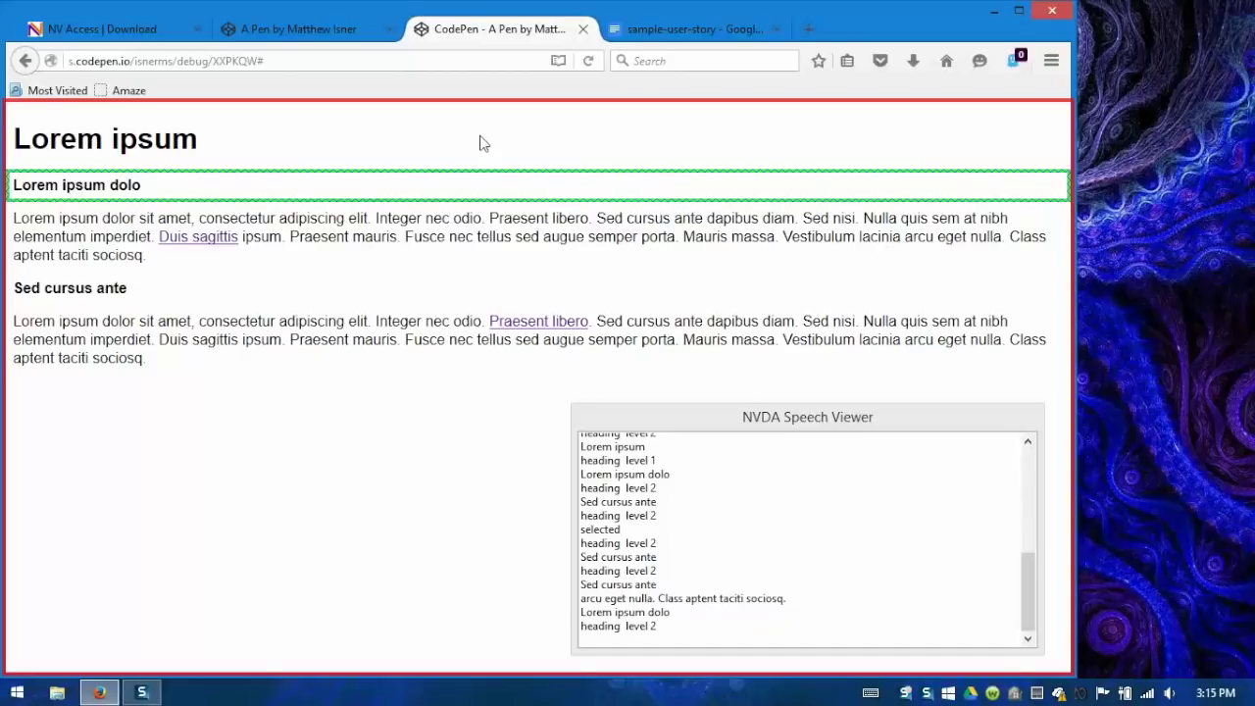
{"action": "key", "text": "h"}
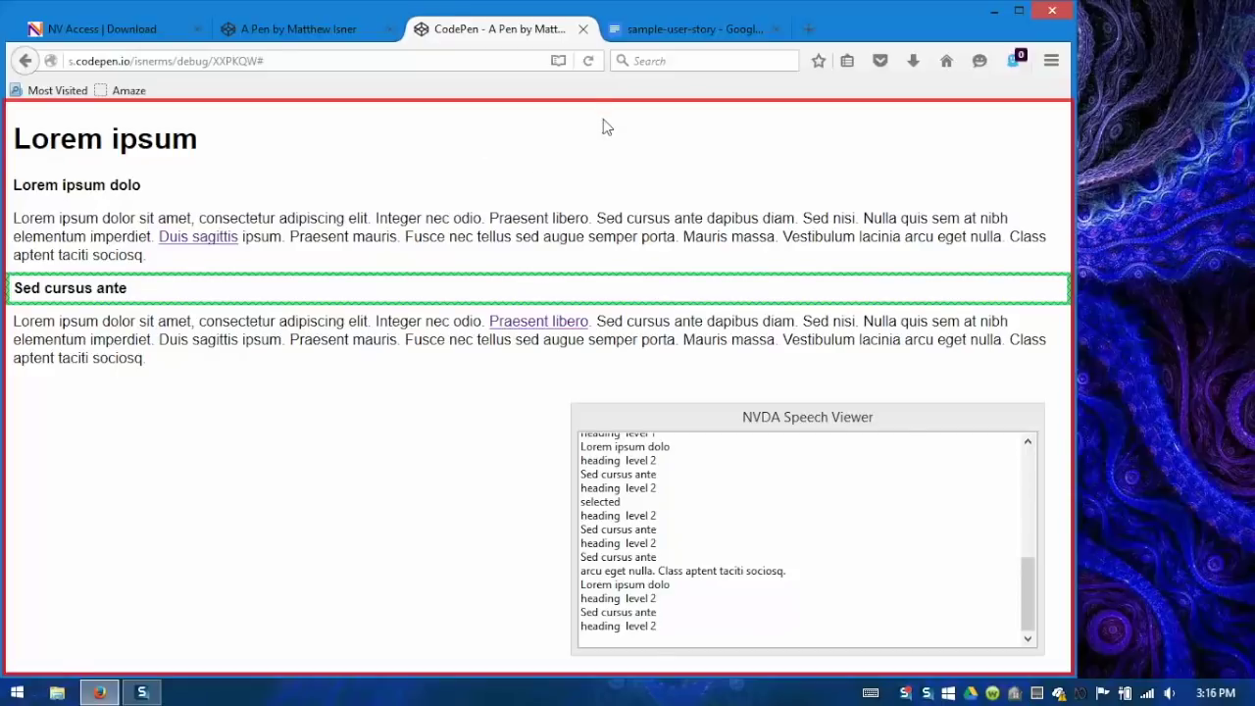
- Turn off the Speech Viewer, then consult the success criteria in the sample-user-story document before returning to the sample page
{"action": "key", "text": "insert+n"}
{"action": "key", "text": "t"}
{"action": "key", "text": "s"}
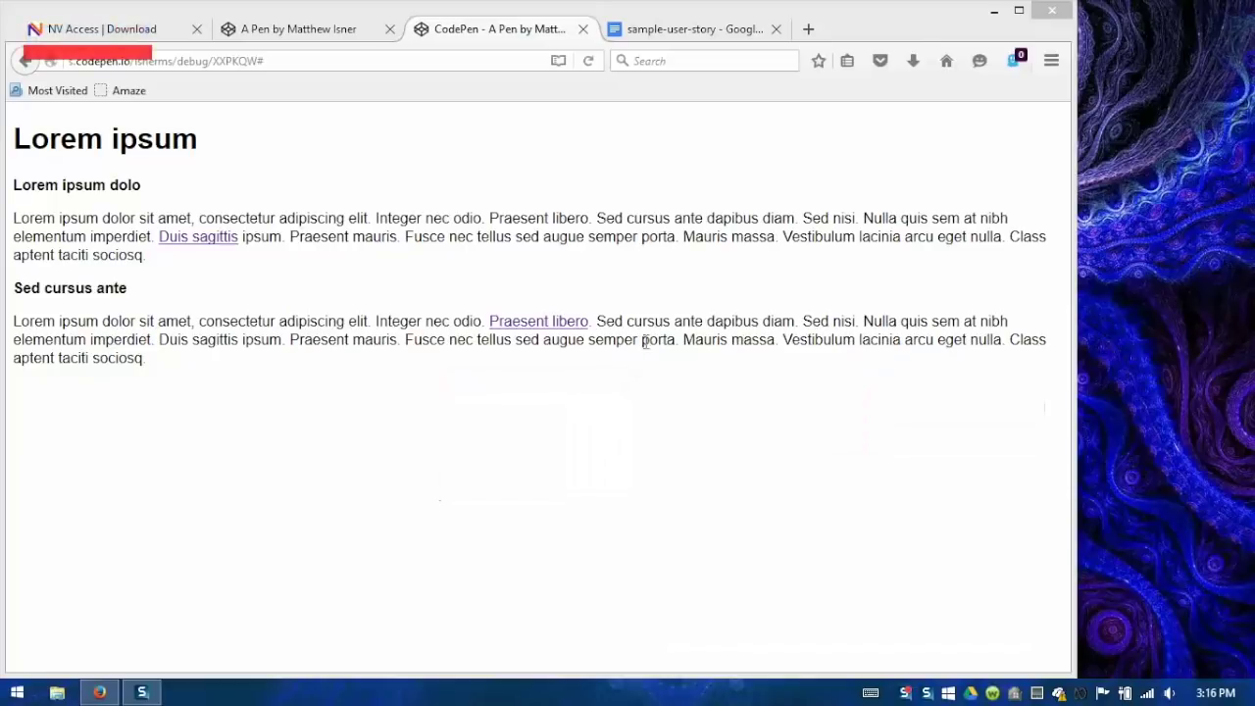
{"action": "left_click", "coordinate": [673, 29]}
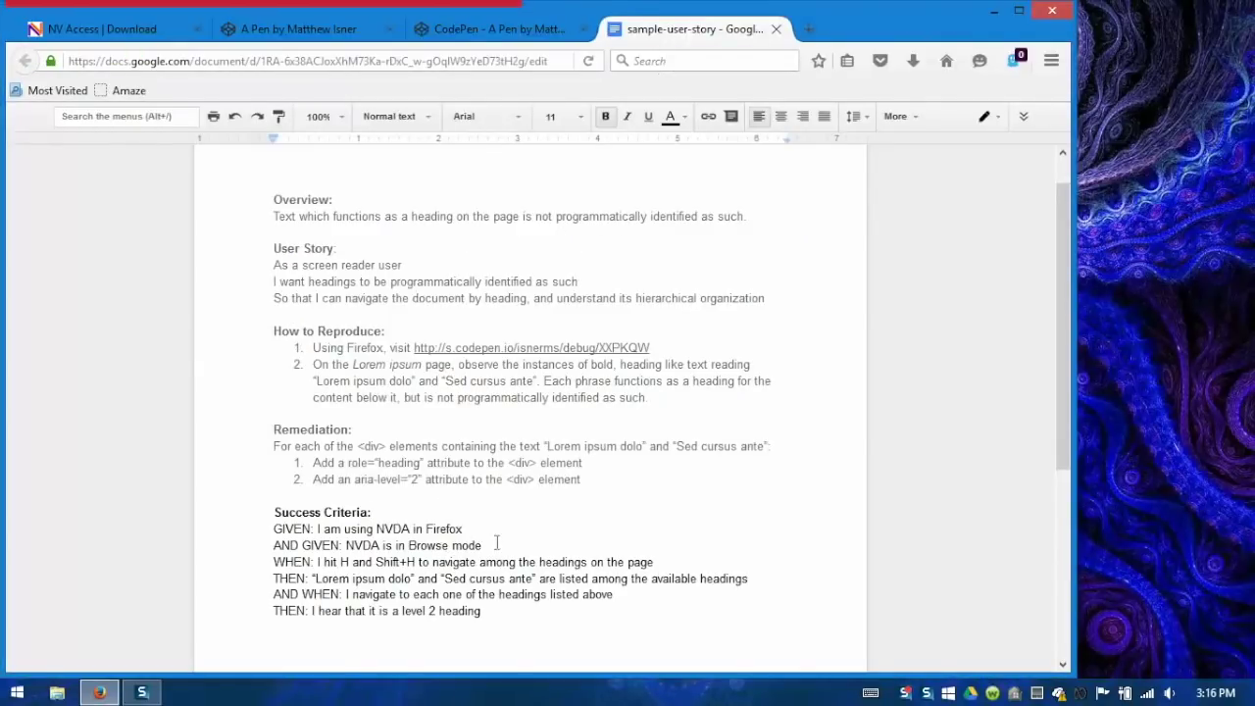
{"action": "left_click", "coordinate": [507, 33]}
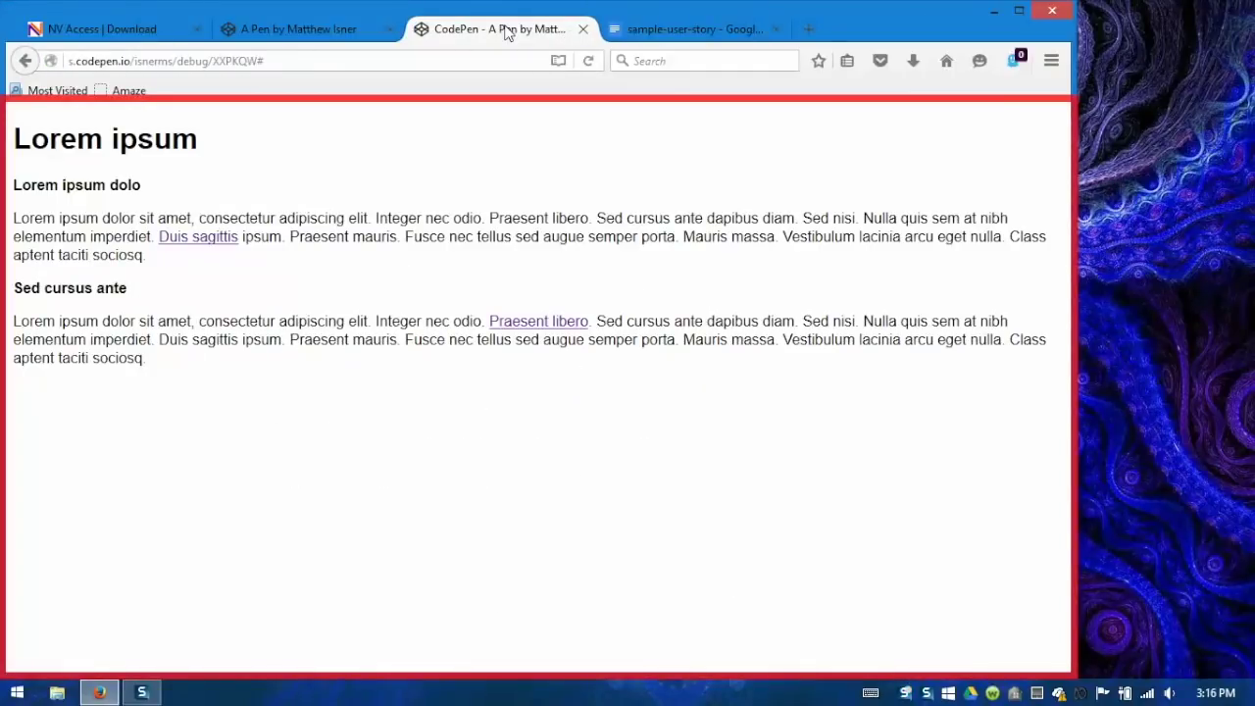